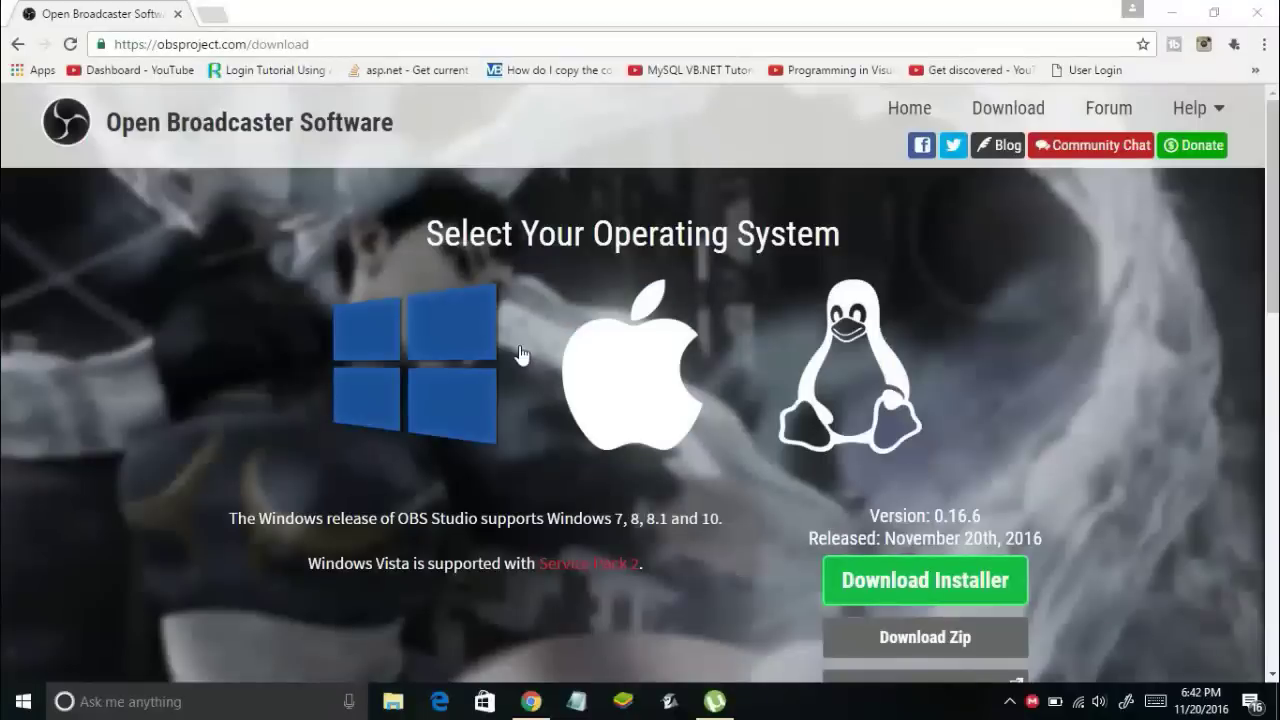
# Step: Bring Chrome forward on the OBS Studio download page at obsproject.com
pyautogui.click(229, 44)
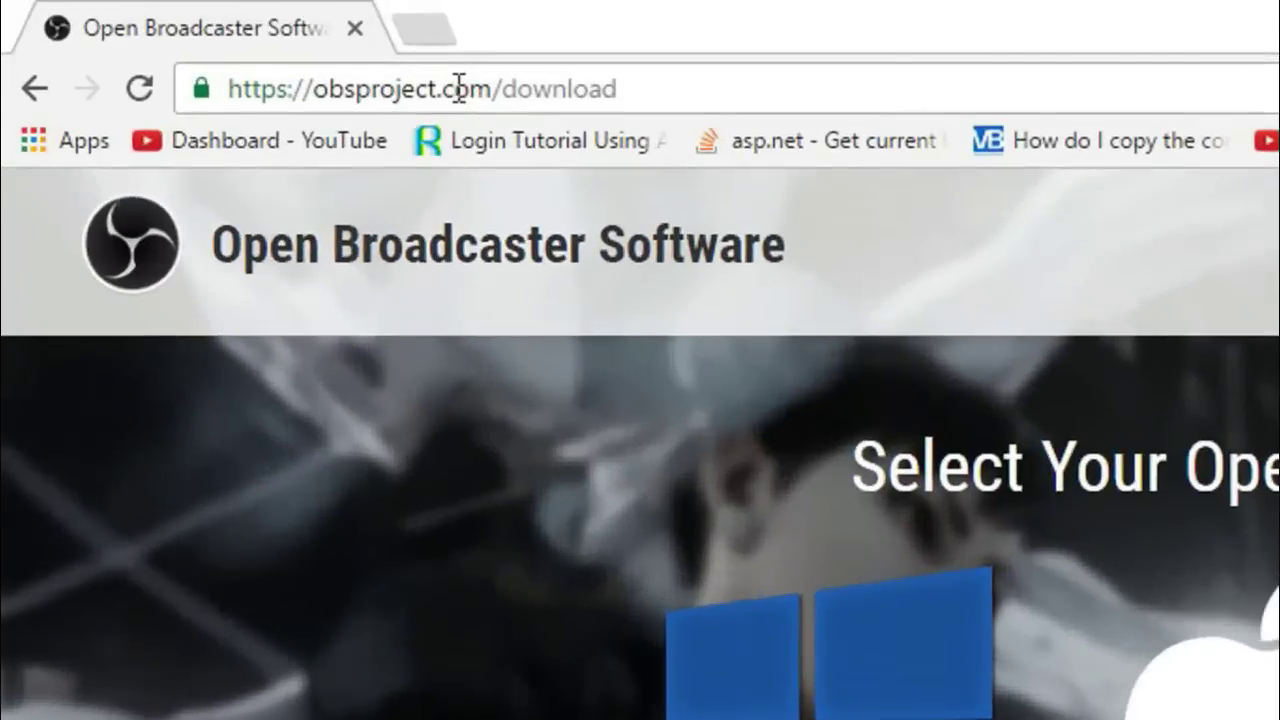
pyautogui.moveTo(633, 92); pyautogui.dragTo(233, 112)
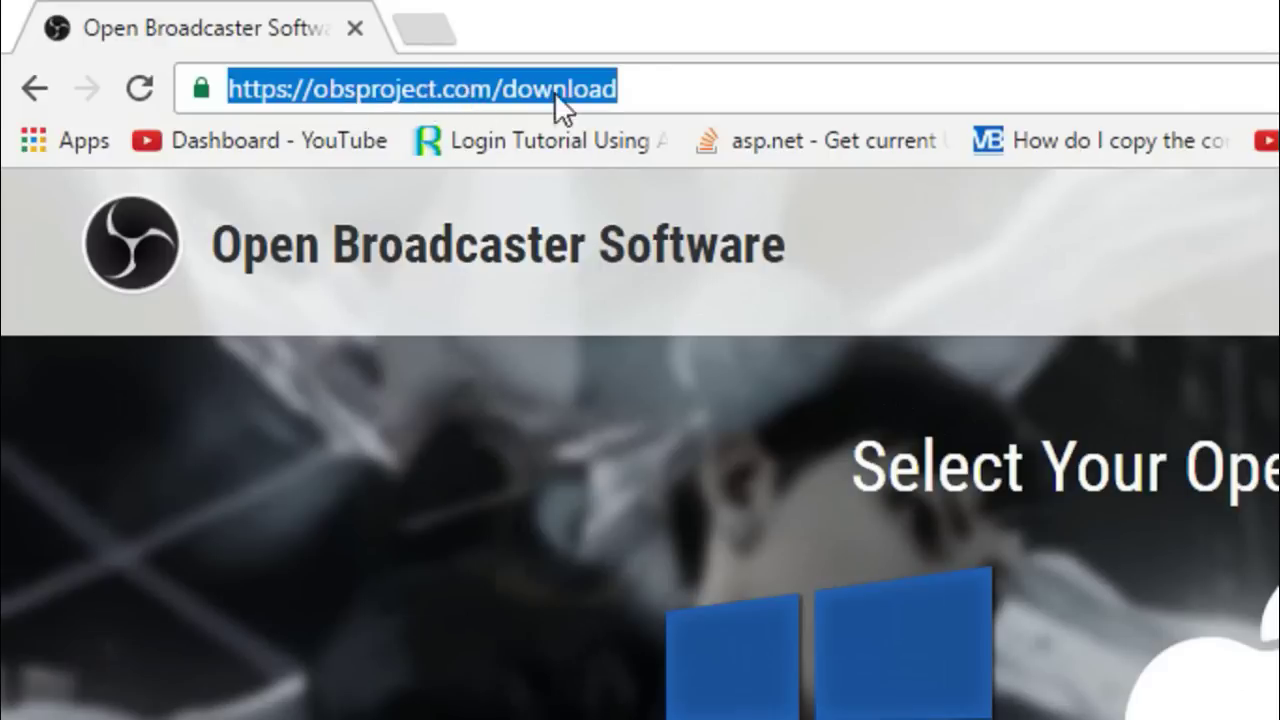
pyautogui.click(645, 86)
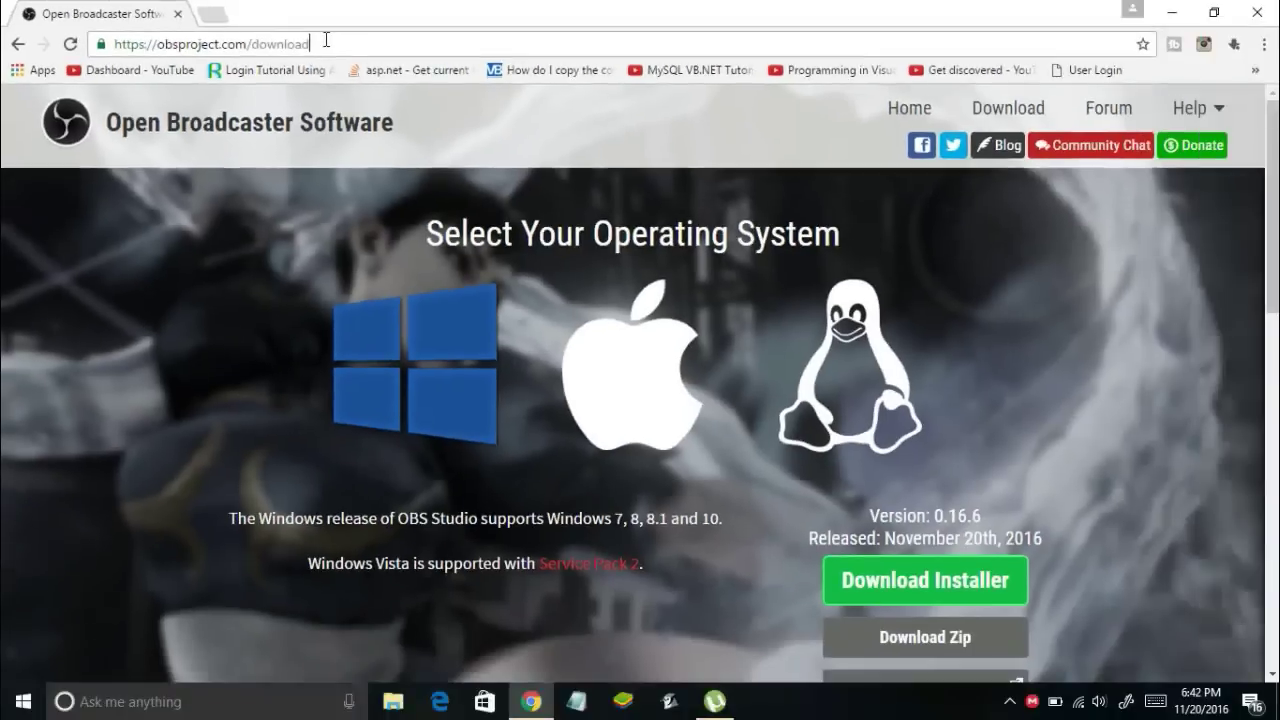
pyautogui.scroll(-2, 1163, 341)
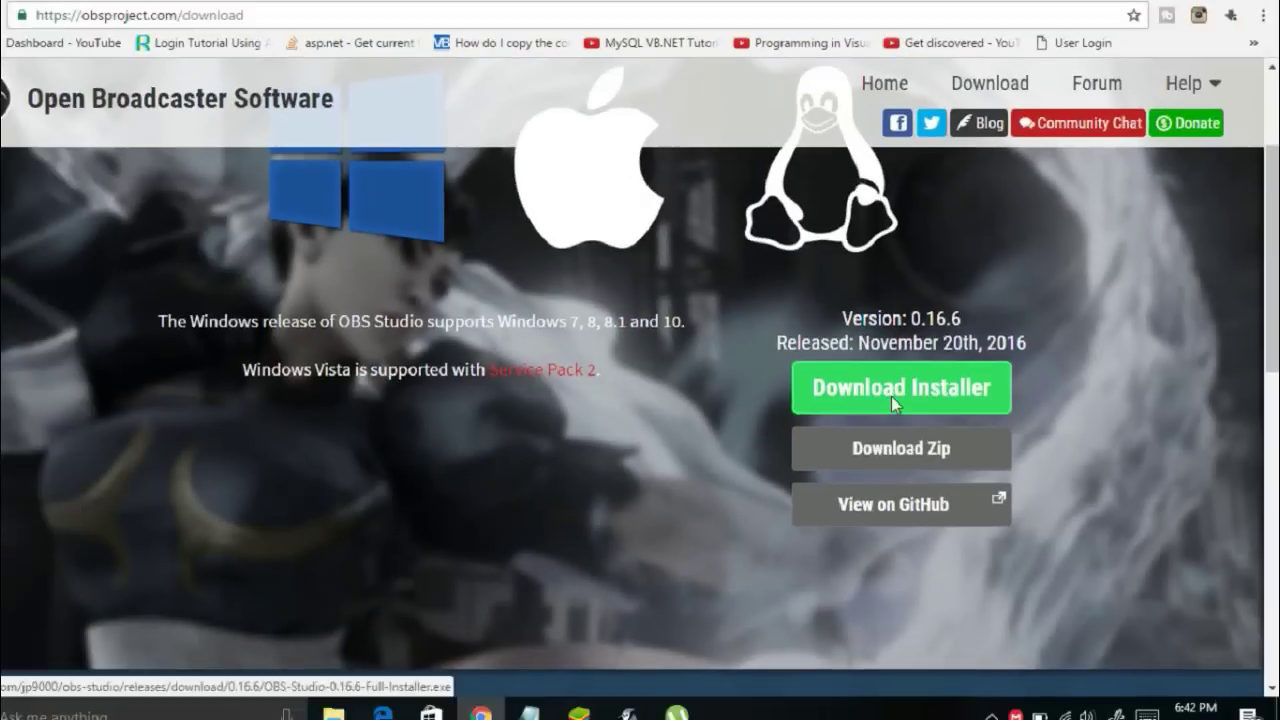
# Step: Start the Windows installer download, cancel the Save As dialog, and show Chrome's downloads list
pyautogui.click(558, 350)
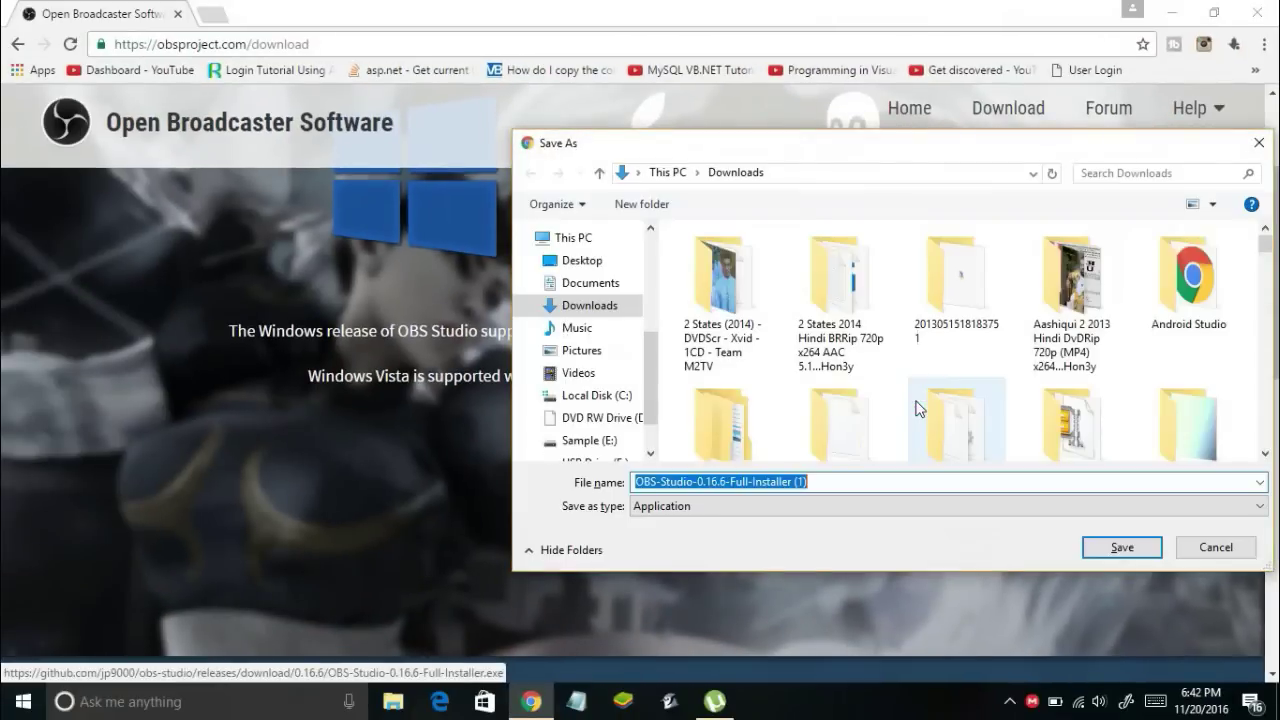
pyautogui.moveTo(823, 143); pyautogui.dragTo(783, 141)
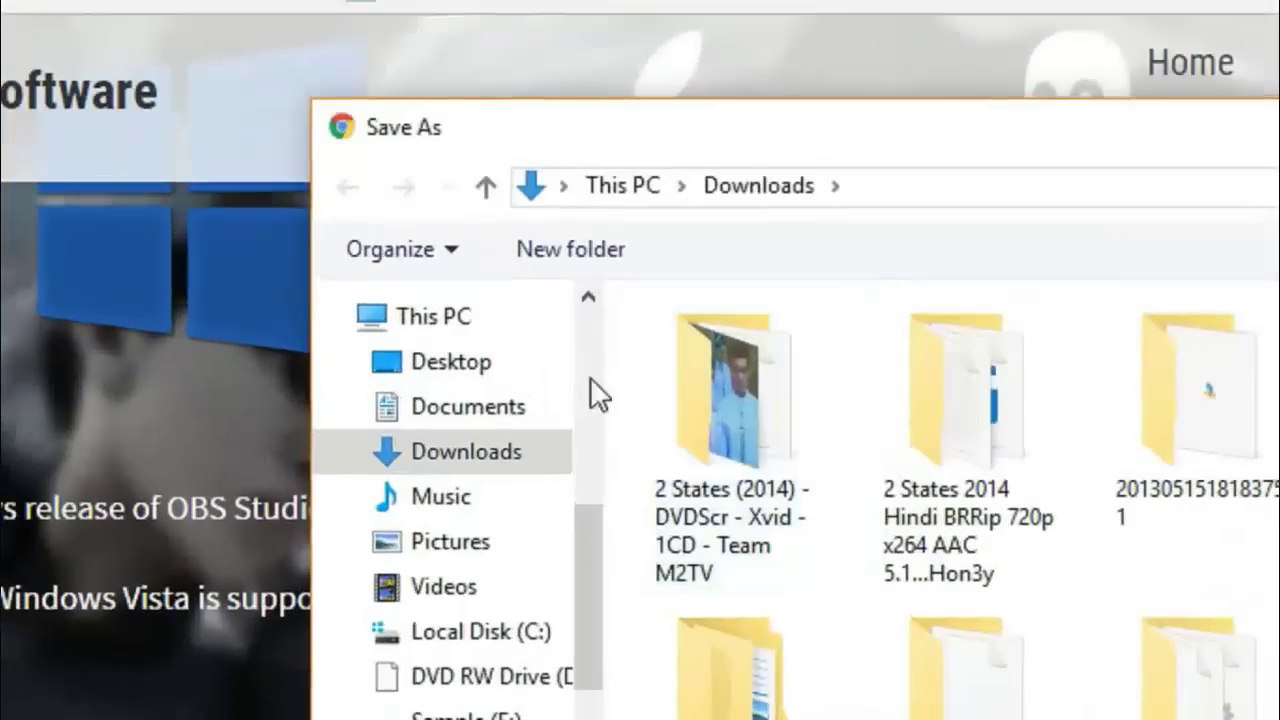
pyautogui.click(490, 405)
pyautogui.click(464, 364)
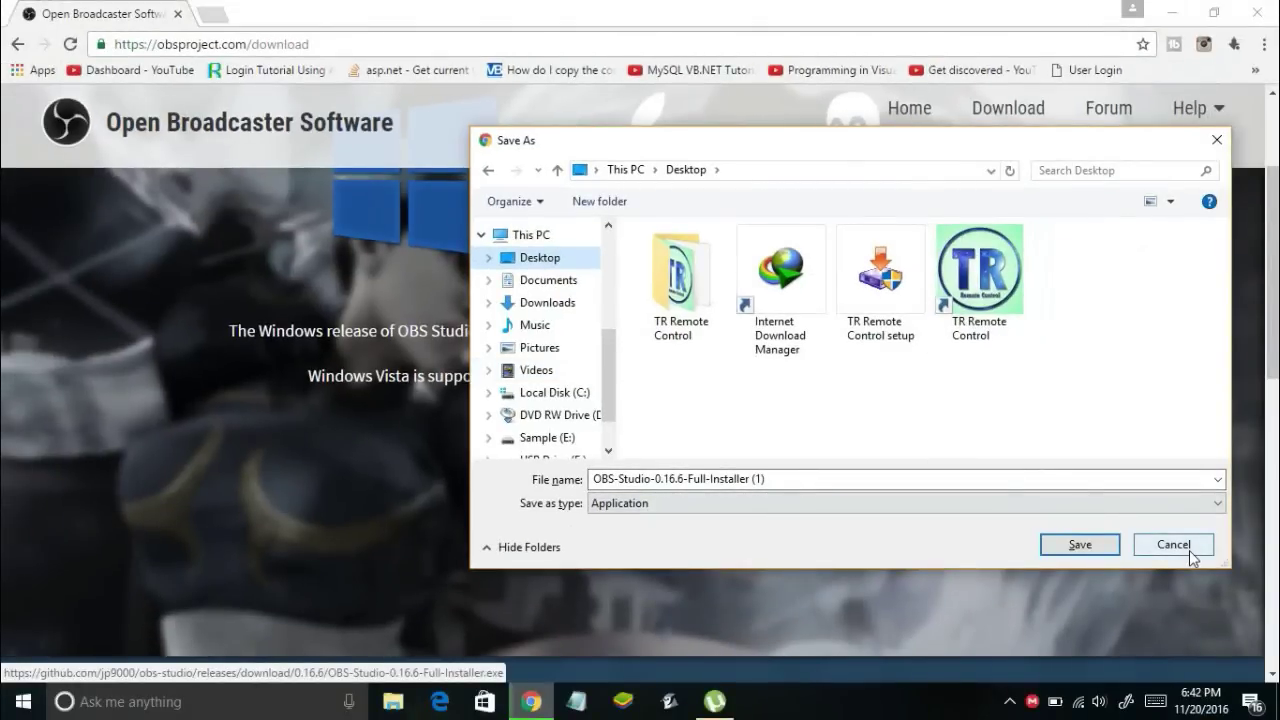
pyautogui.click(1190, 551)
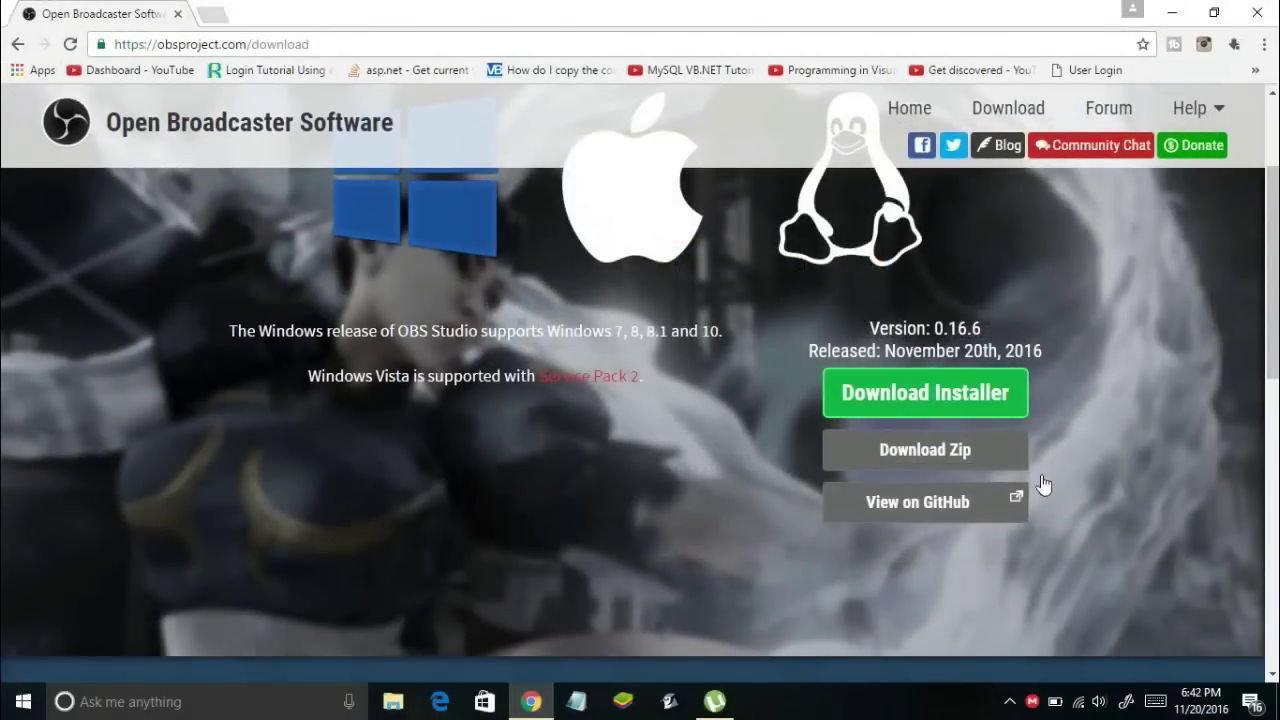
pyautogui.hotkey('ctrl', 'j')
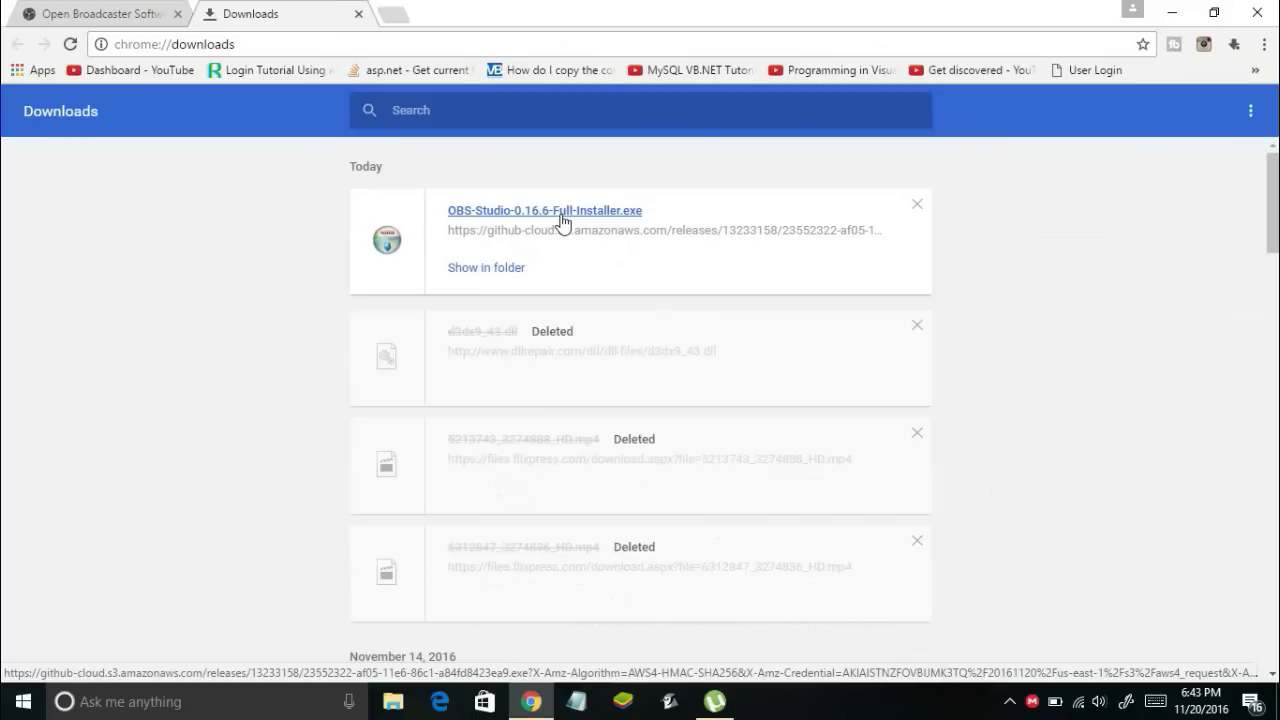
# Step: Launch the OBS Studio installer, pass the welcome page, and accept the license agreement
pyautogui.click(561, 212)
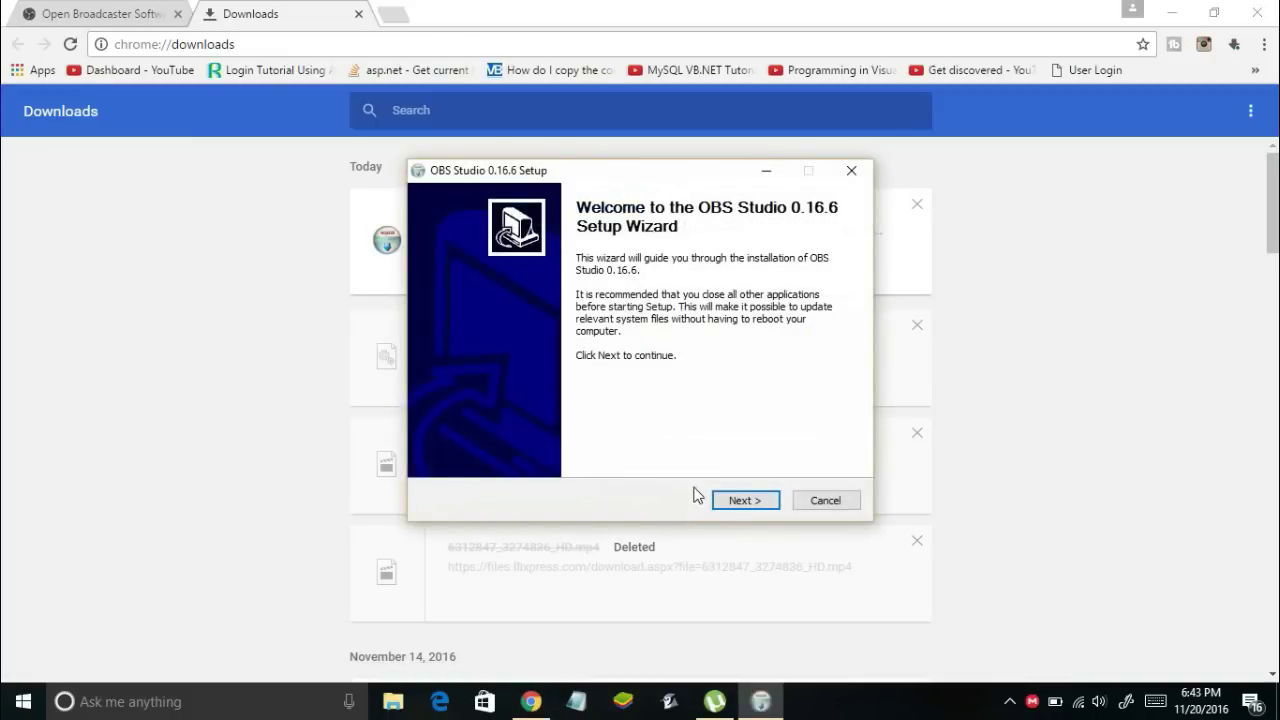
pyautogui.click(769, 502)
pyautogui.scroll(-3, 735, 370)
pyautogui.scroll(-3, 735, 370)
pyautogui.scroll(5, 735, 370)
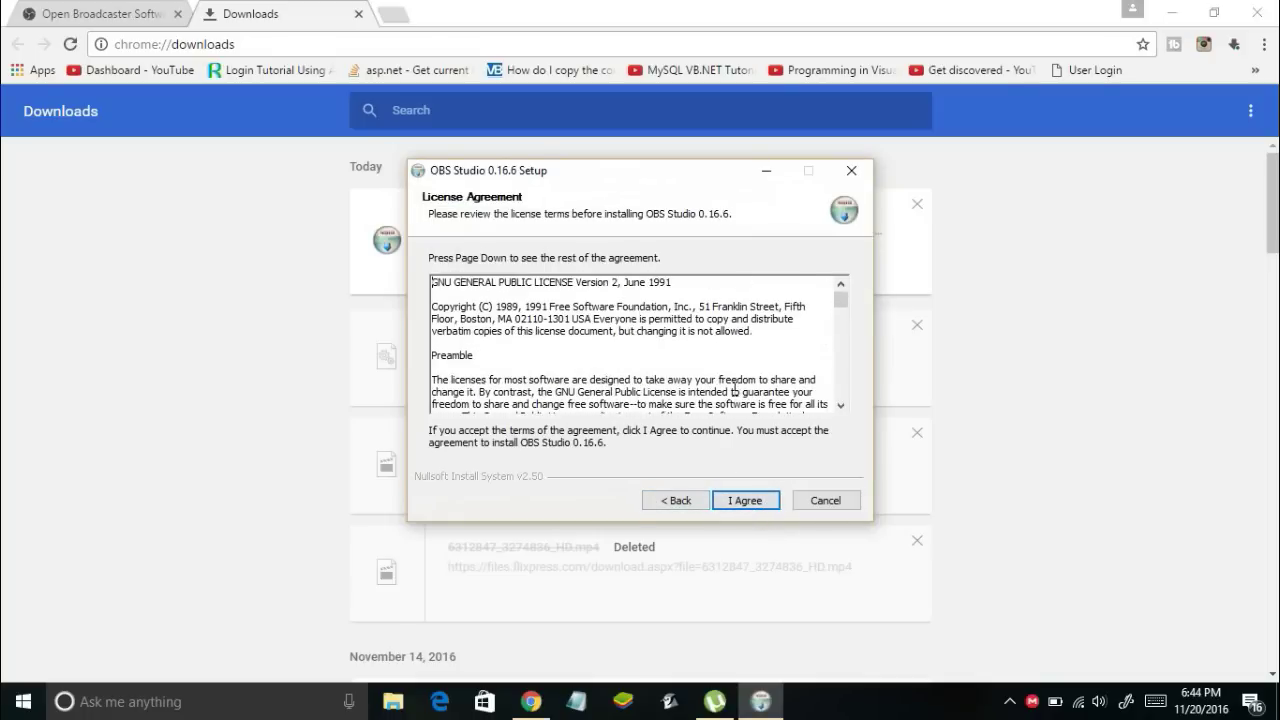
pyautogui.click(748, 501)
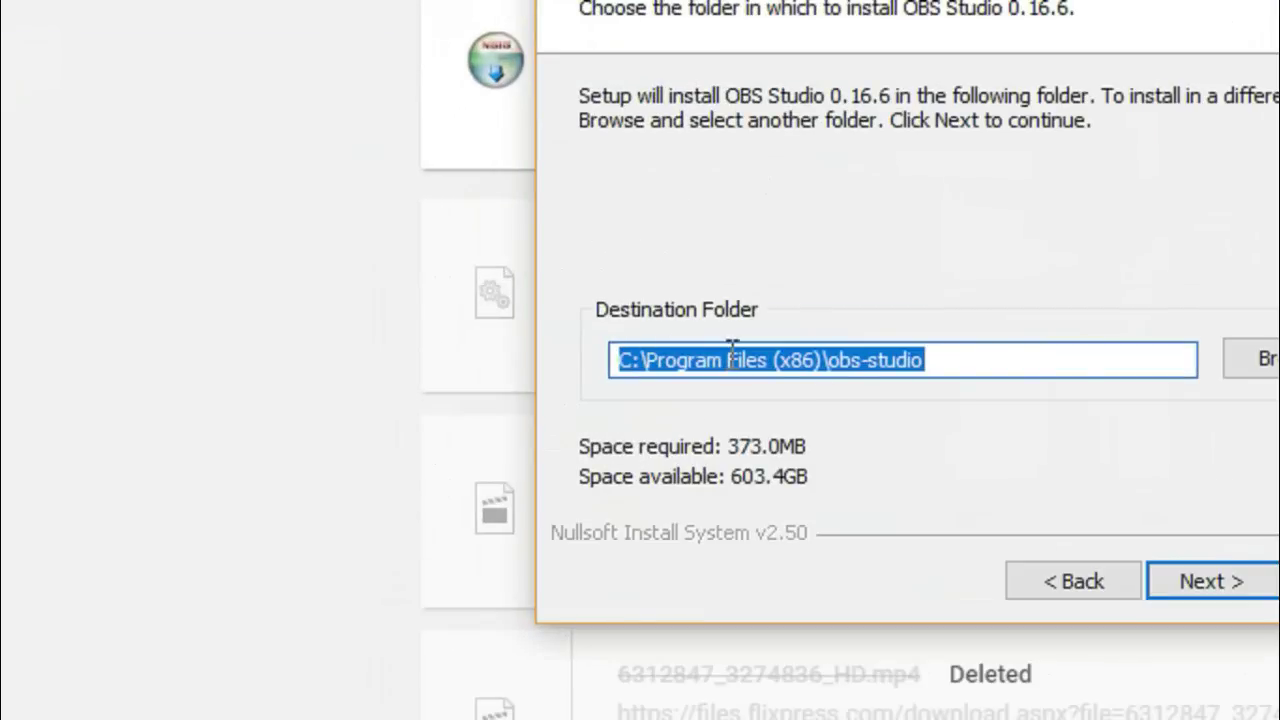
# Step: Keep the default C:\Program Files (x86)\obs-studio install folder and continue
pyautogui.click(932, 363)
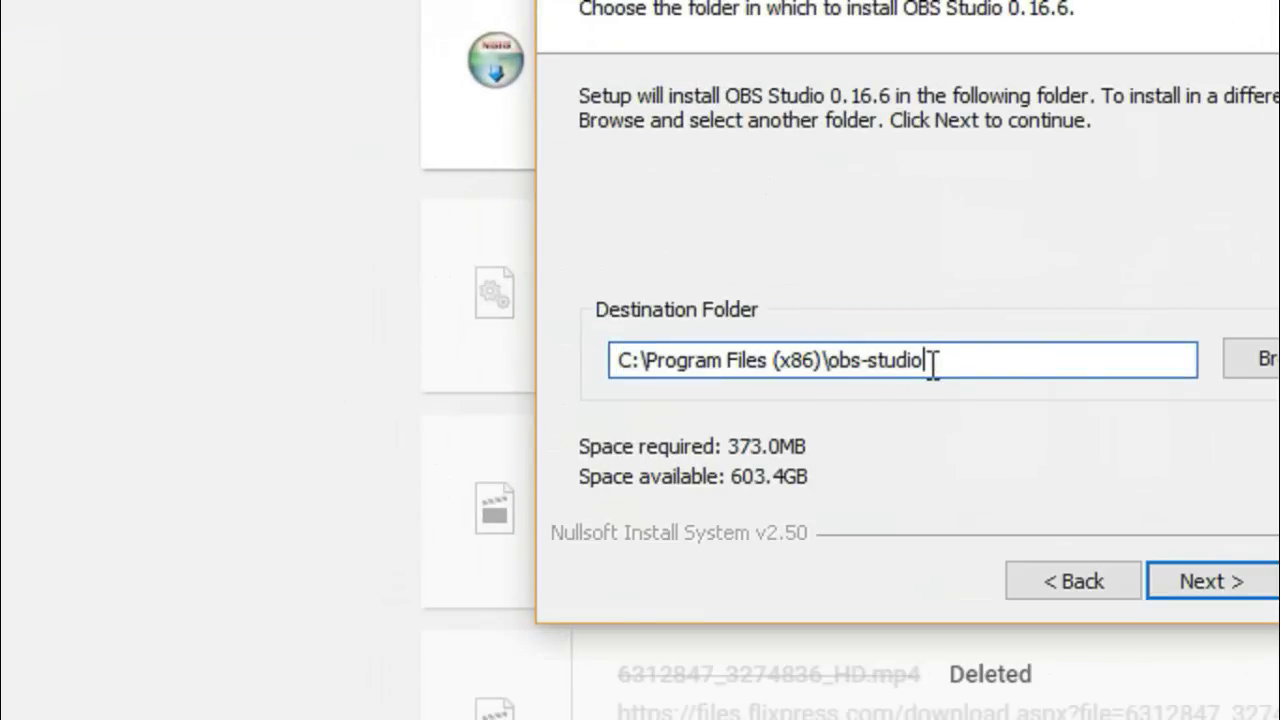
pyautogui.click(1241, 358)
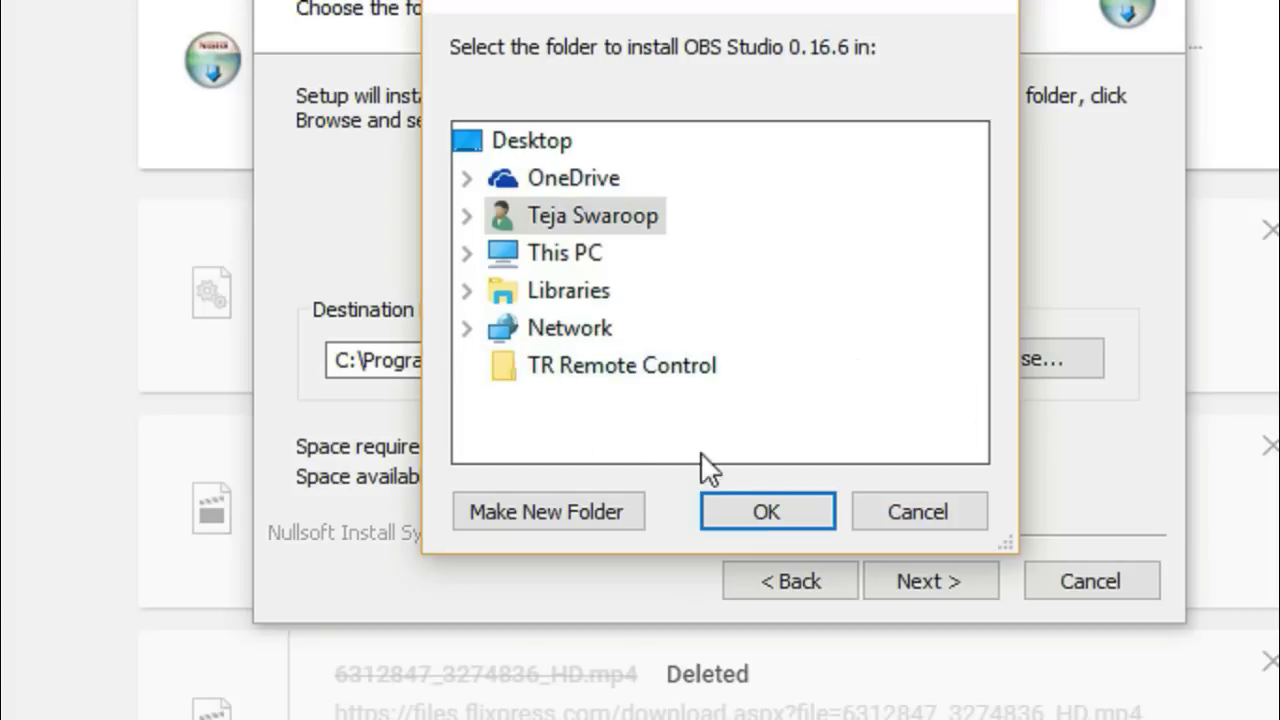
pyautogui.click(884, 510)
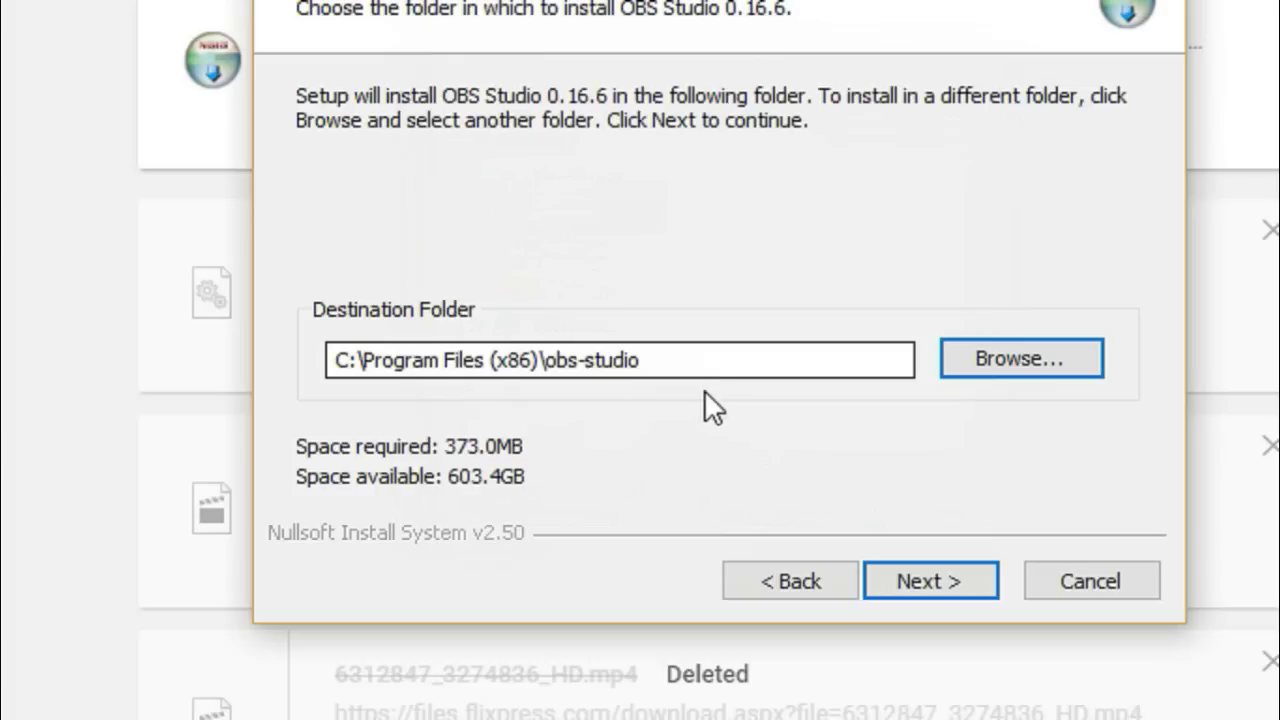
pyautogui.click(933, 578)
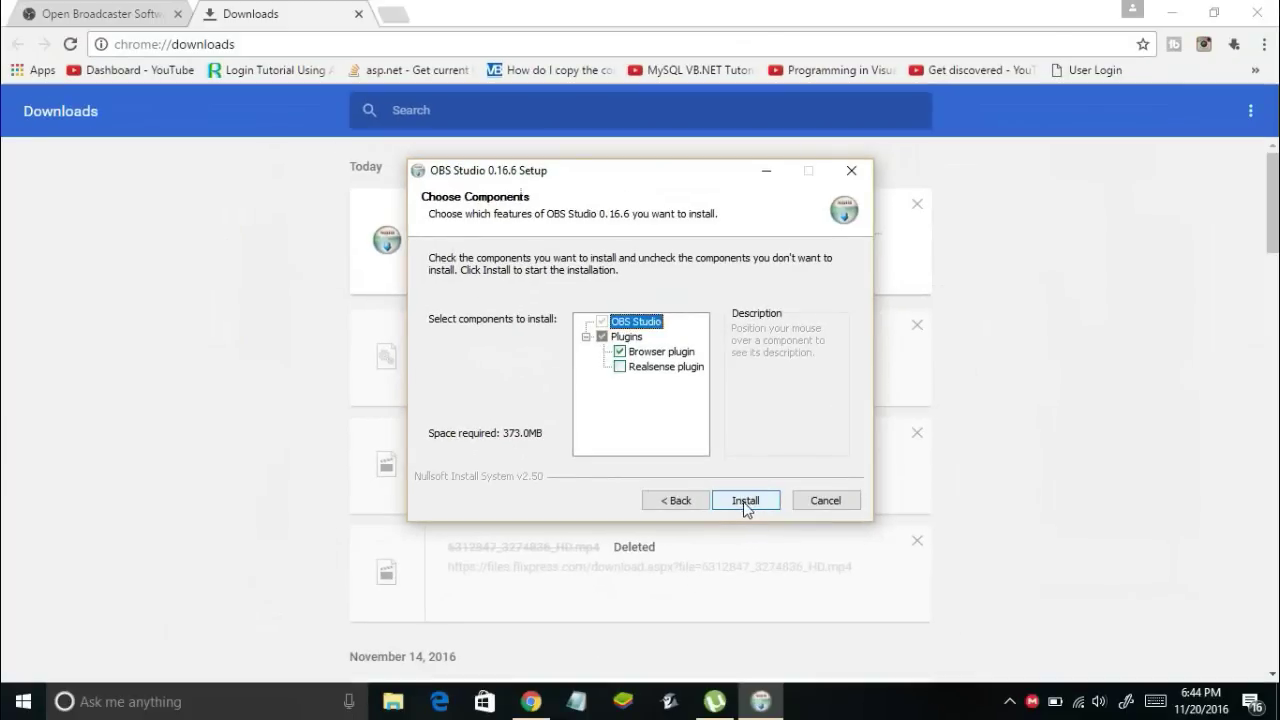
pyautogui.click(938, 543)
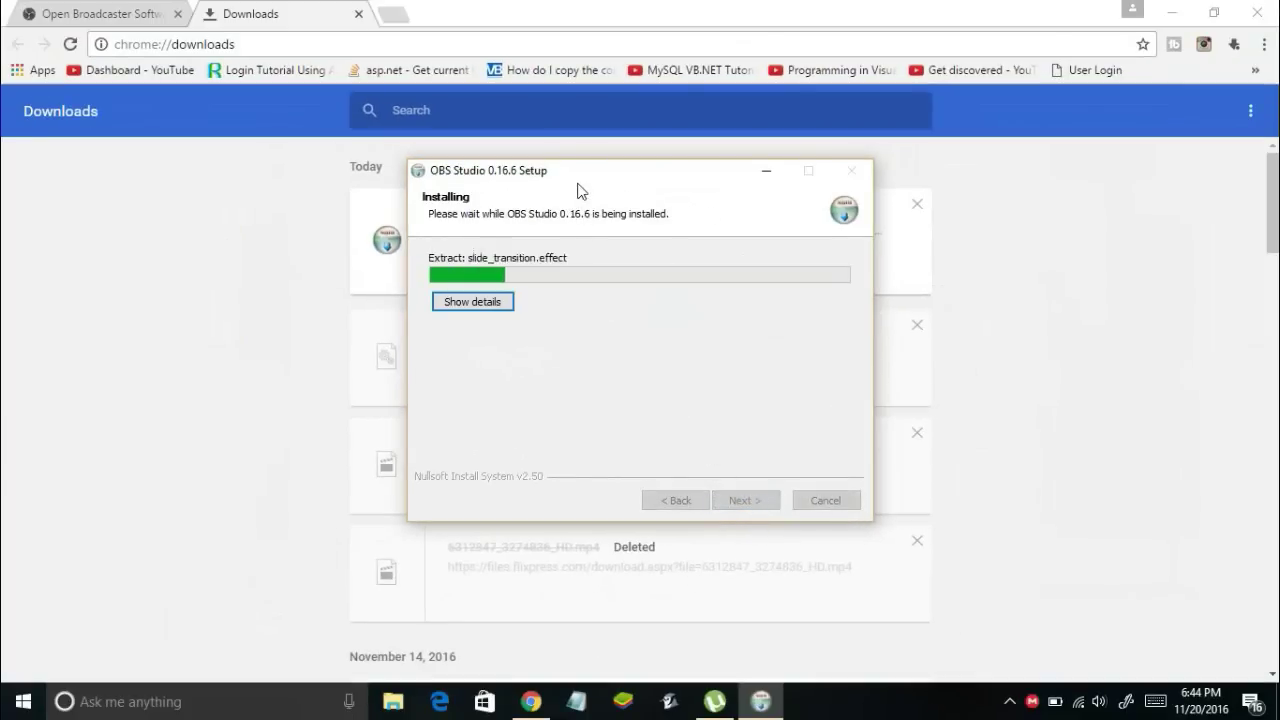
# Step: Let OBS Studio 0.16.6 install, then finish setup with Run OBS Studio 0.16.6 checked
pyautogui.moveTo(580, 175); pyautogui.dragTo(585, 172)
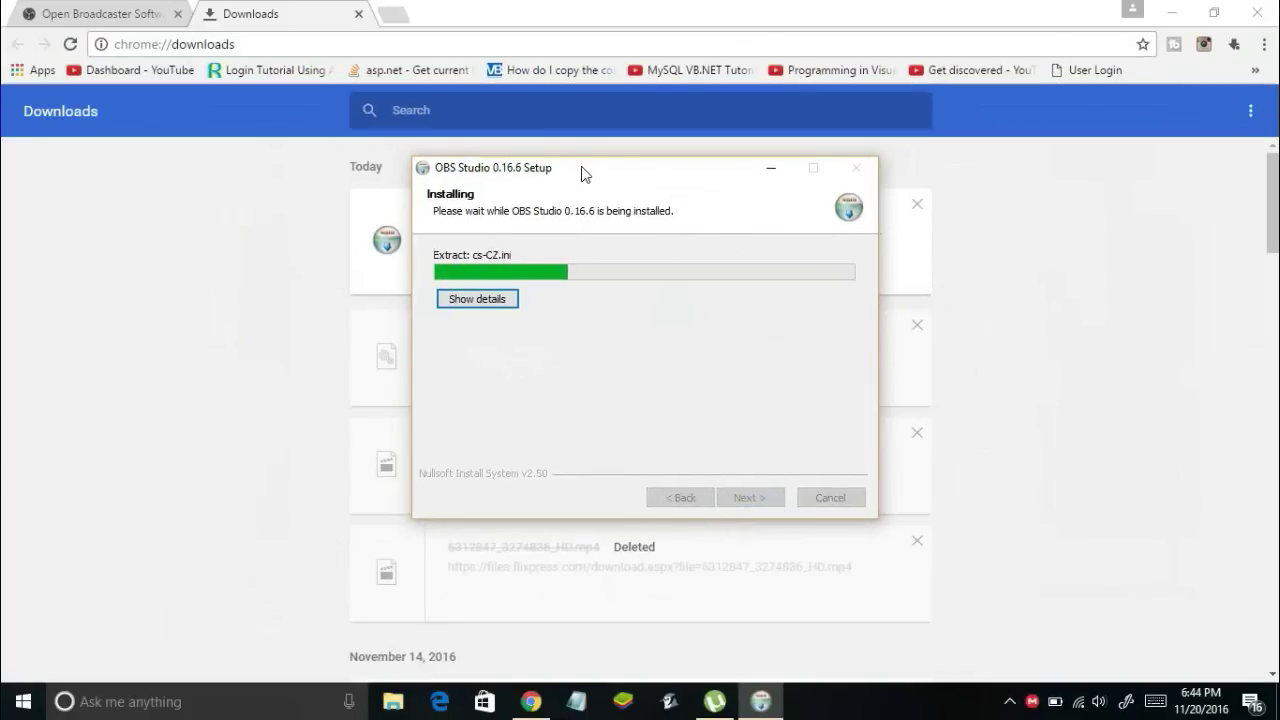
pyautogui.click(1160, 8)
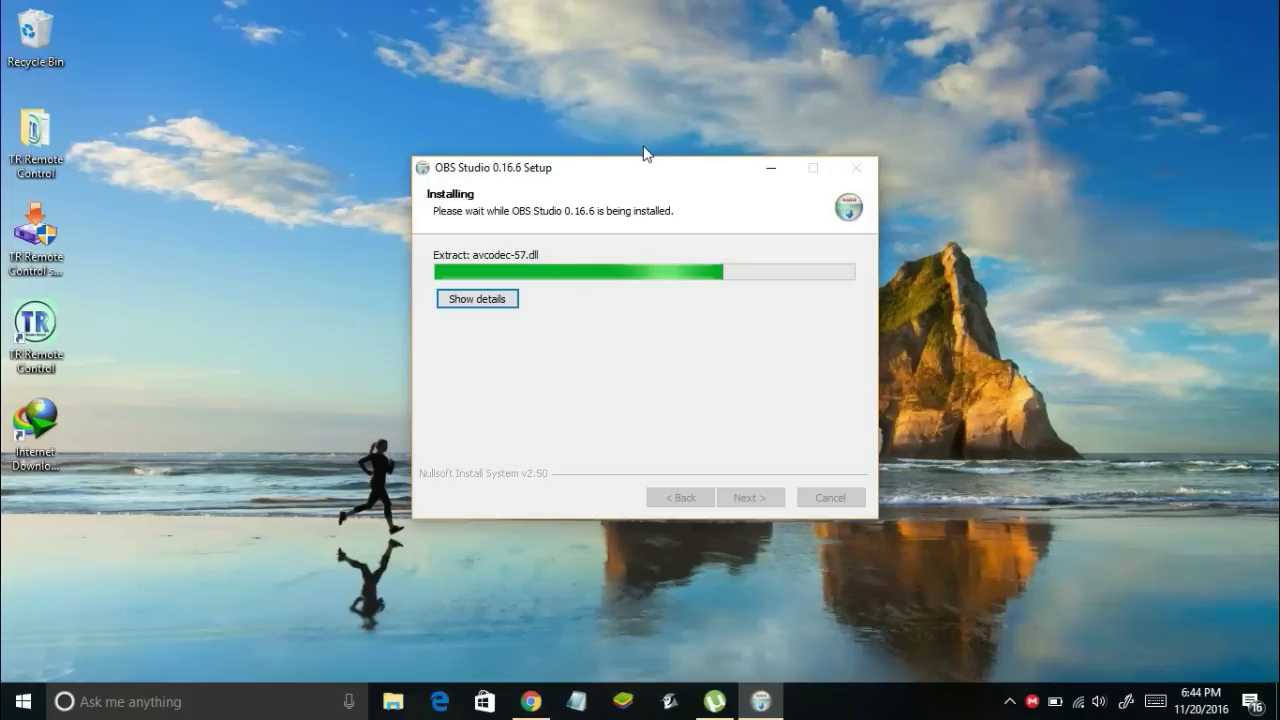
pyautogui.moveTo(638, 173); pyautogui.dragTo(632, 175)
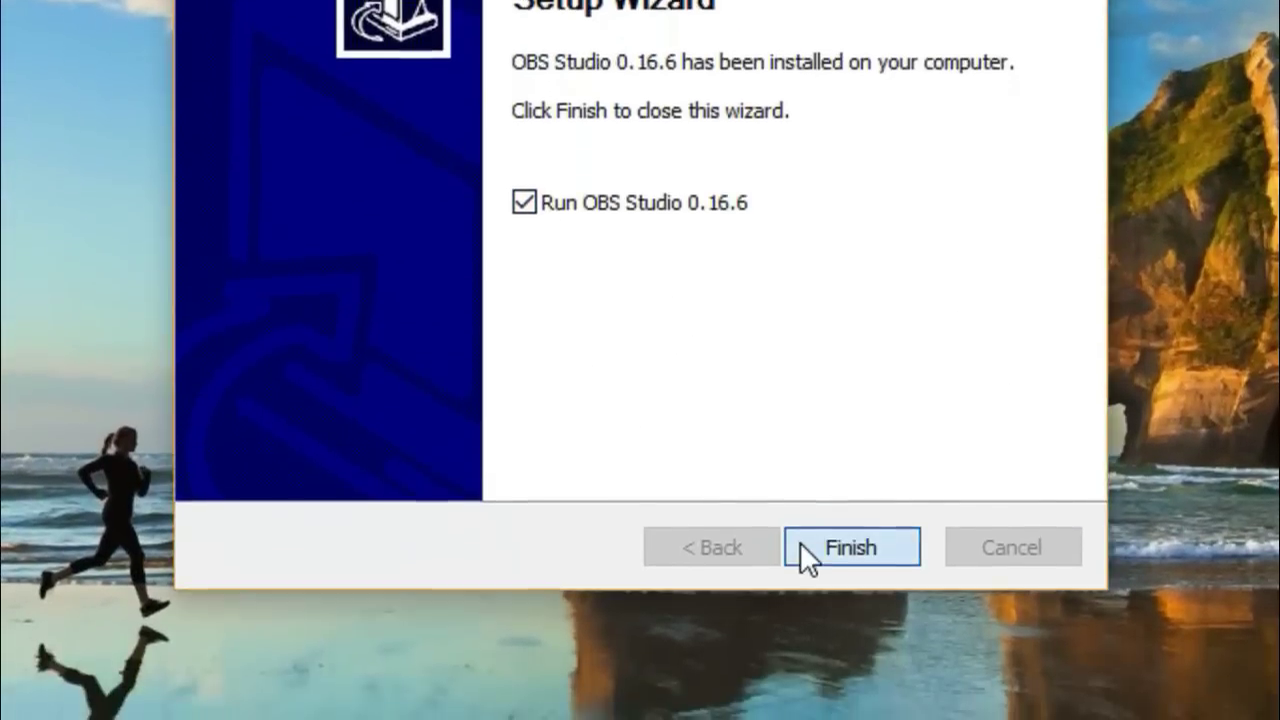
pyautogui.click(805, 621)
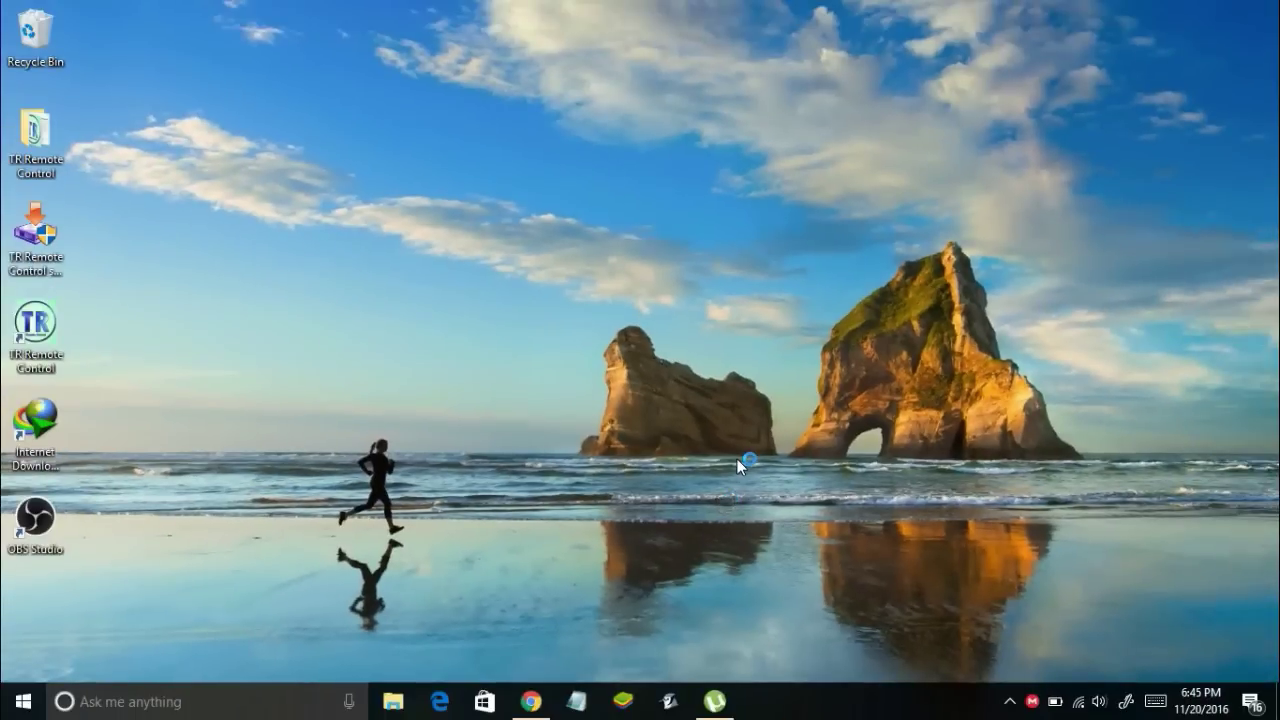
# Step: Read through and accept the OBS license notice
pyautogui.scroll(-4, 735, 462)
pyautogui.scroll(3, 690, 450)
pyautogui.scroll(-5, 647, 438)
pyautogui.click(655, 520)
# Step: Refresh the desktop twice and let Kaspersky allow OBS to receive the audio stream
pyautogui.rightClick(587, 201)
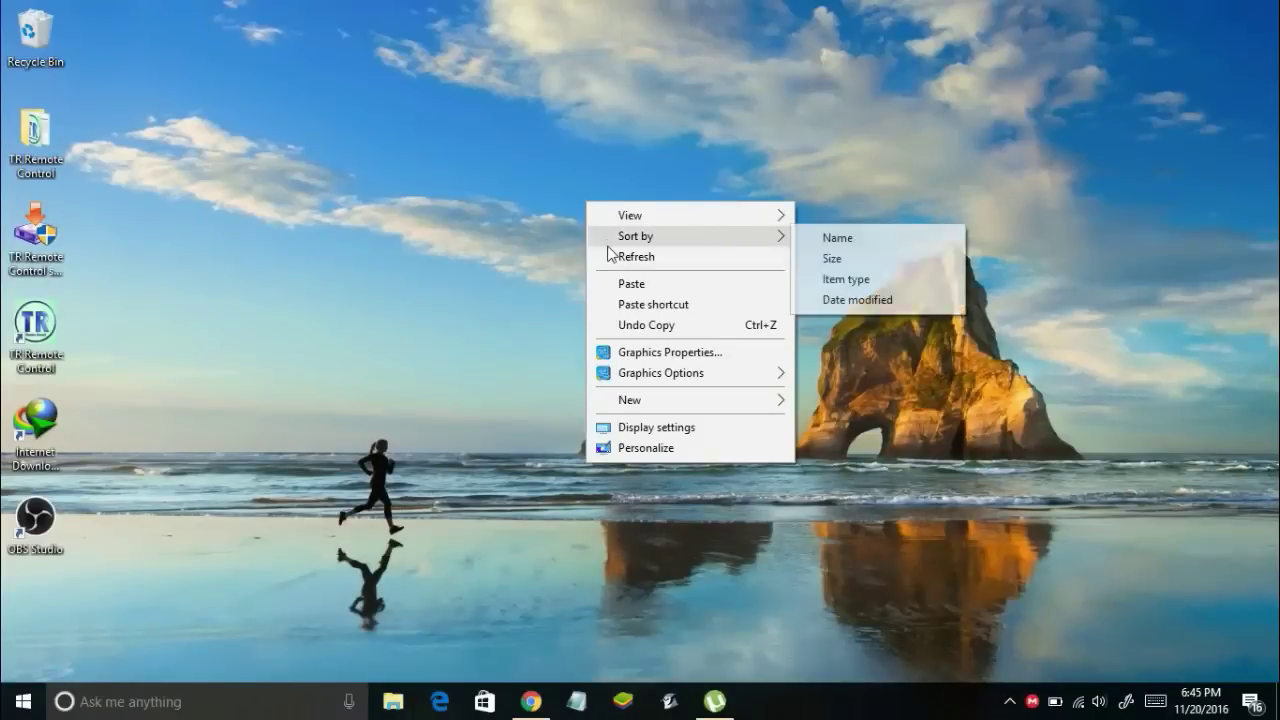
pyautogui.click(606, 254)
pyautogui.rightClick(632, 266)
pyautogui.click(632, 267)
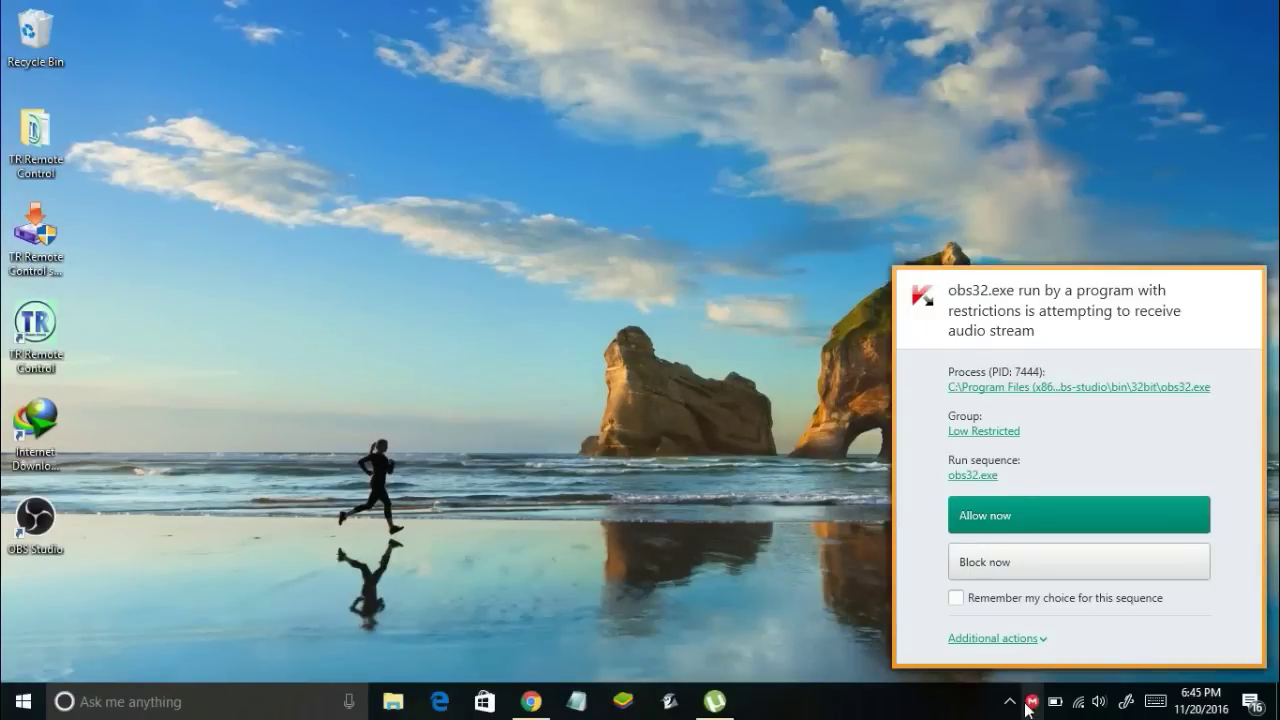
pyautogui.click(1012, 563)
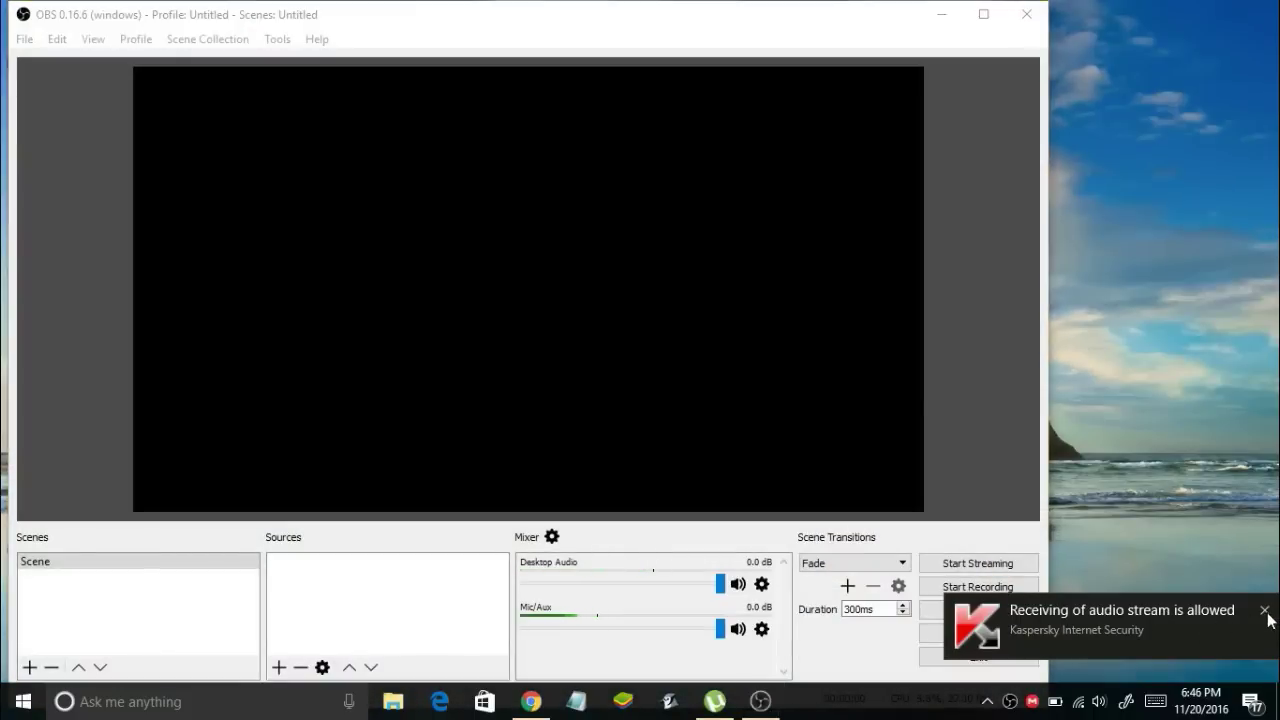
# Step: Dismiss the Kaspersky toast, maximize the OBS window, and turn on Studio Mode
pyautogui.click(1265, 611)
pyautogui.moveTo(704, 16); pyautogui.dragTo(808, 66)
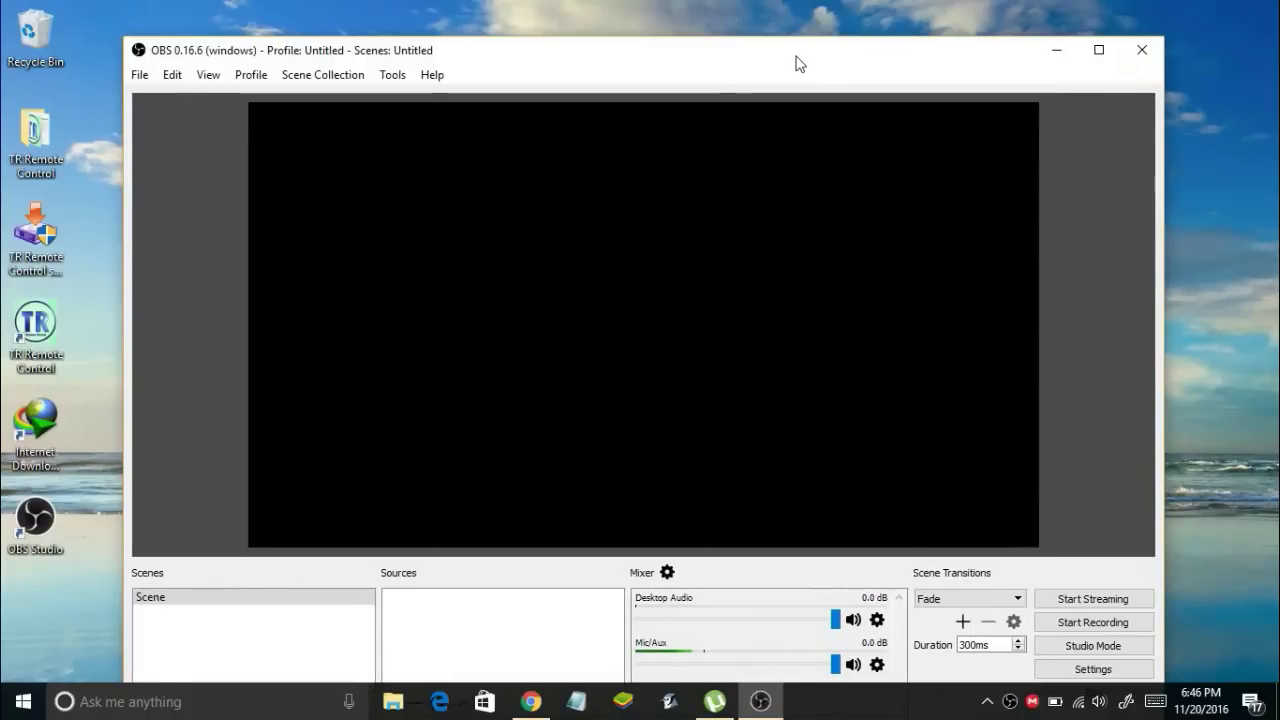
pyautogui.moveTo(792, 60); pyautogui.dragTo(627, 19)
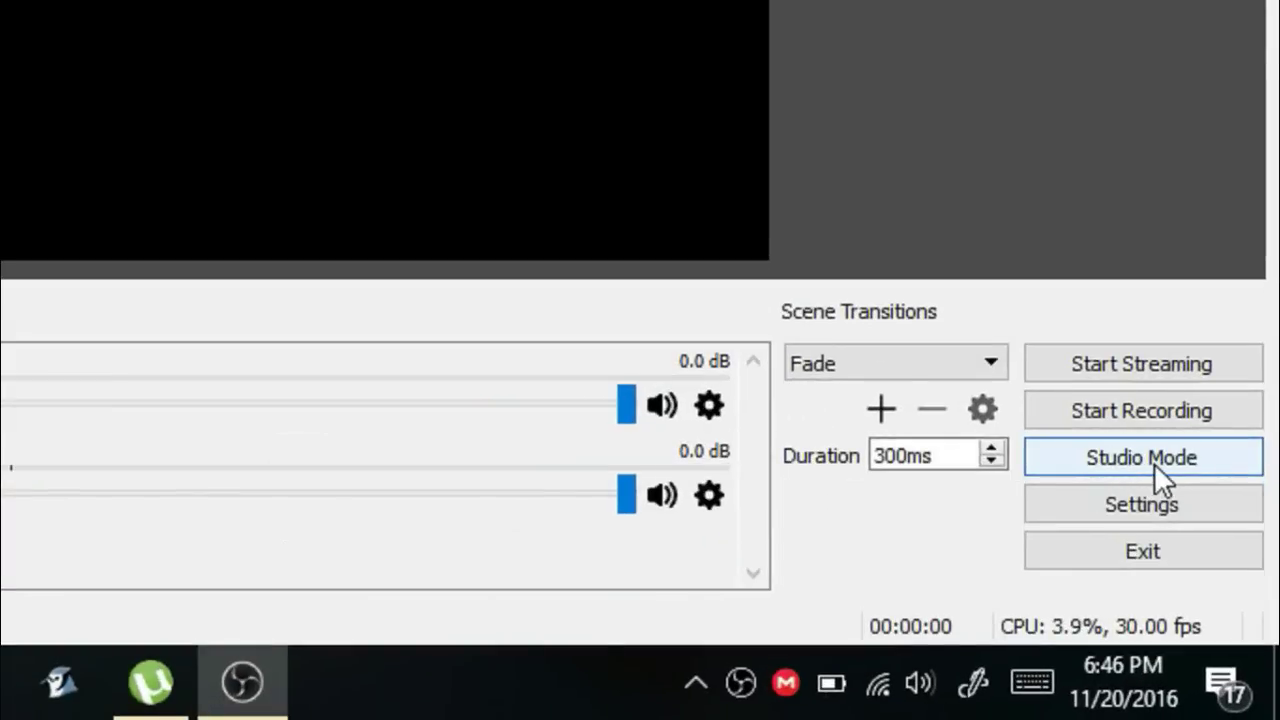
pyautogui.click(1111, 463)
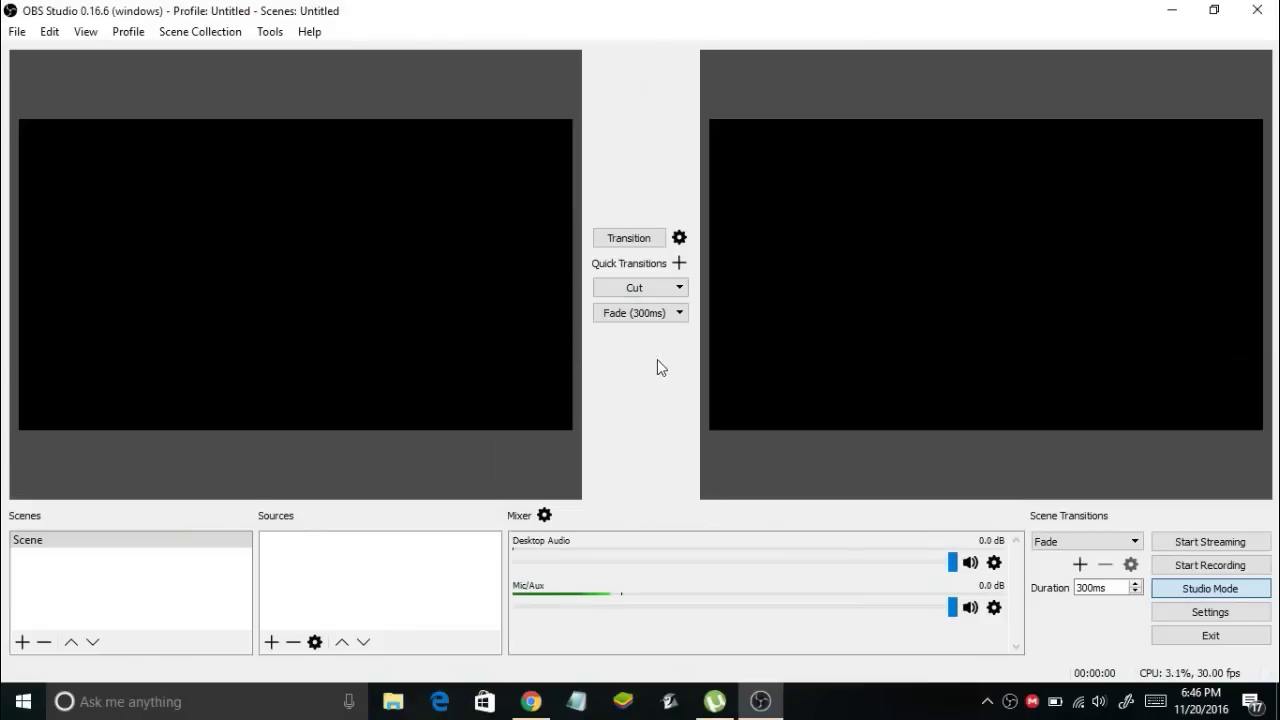
# Step: Rename the default 'Scene' in the Scenes list to 'Facebook Live'
pyautogui.click(19, 543)
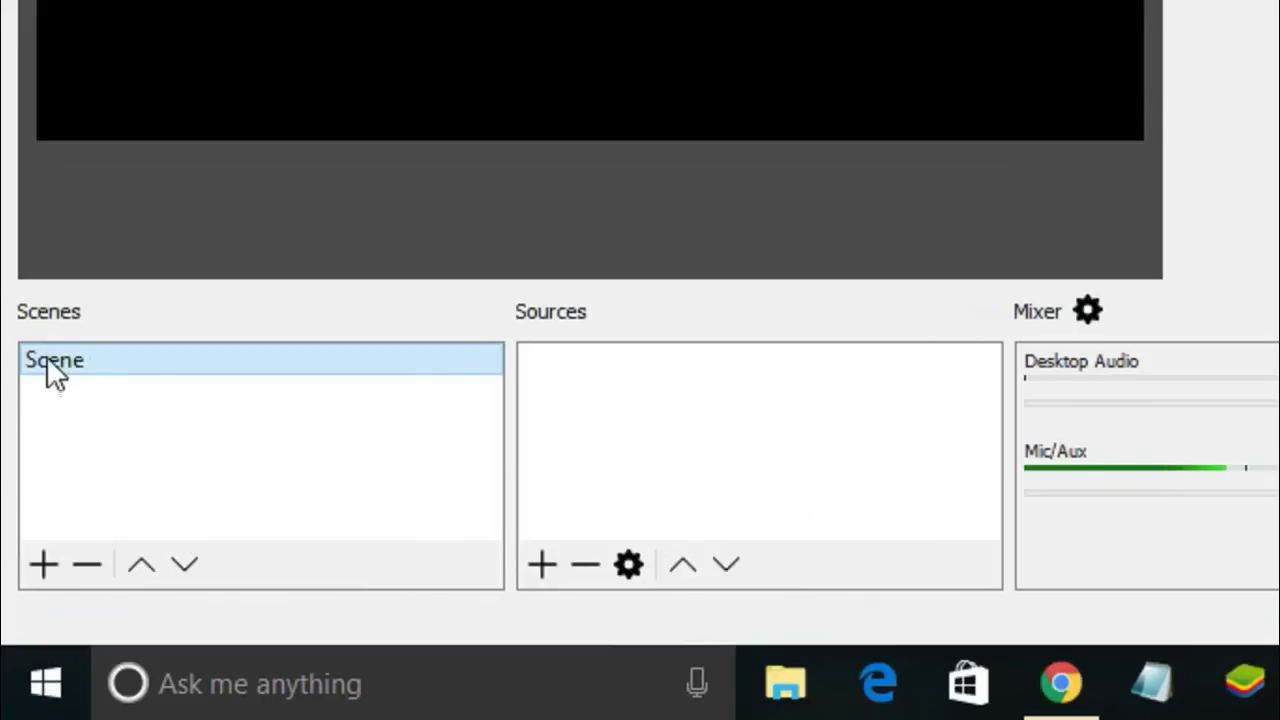
pyautogui.rightClick(104, 361)
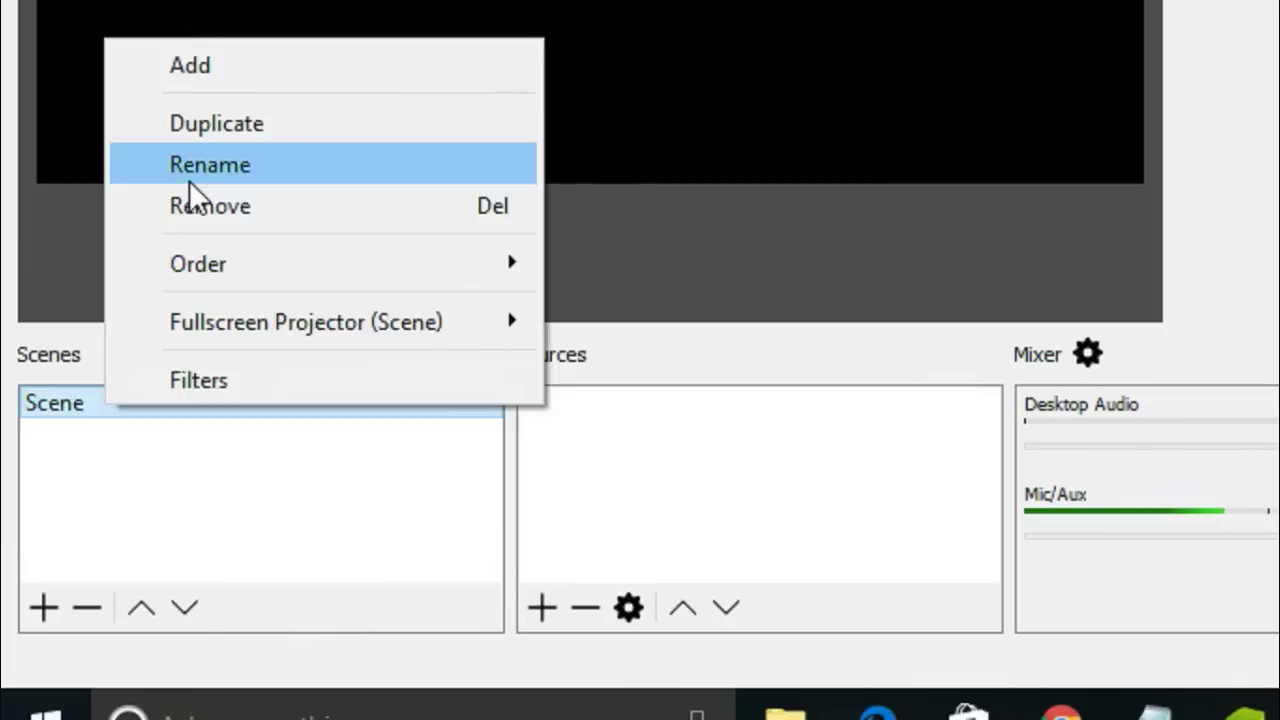
pyautogui.click(190, 182)
pyautogui.write('Facebbo')
pyautogui.press('BackSpace')
pyautogui.press('BackSpace')
pyautogui.write('ook Live')
pyautogui.press('Return')
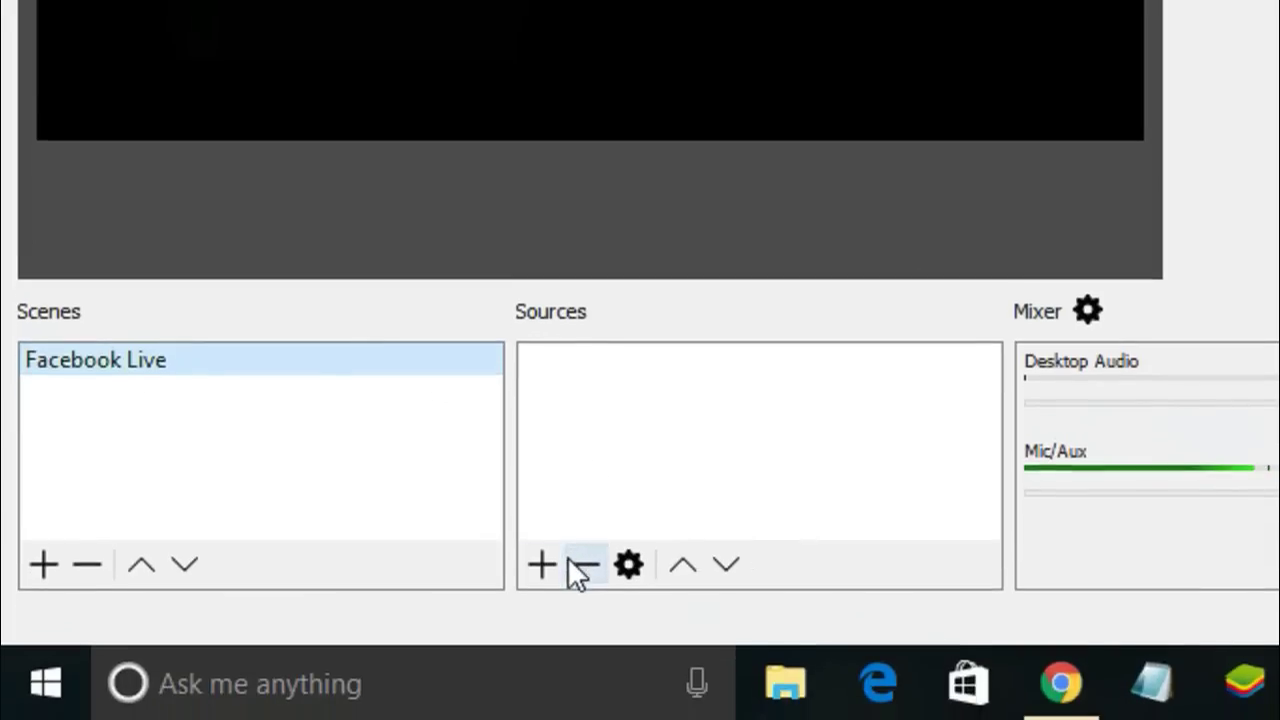
# Step: Add a Video Capture Device source named 'webcam' and allow its camera access in Kaspersky
pyautogui.click(558, 563)
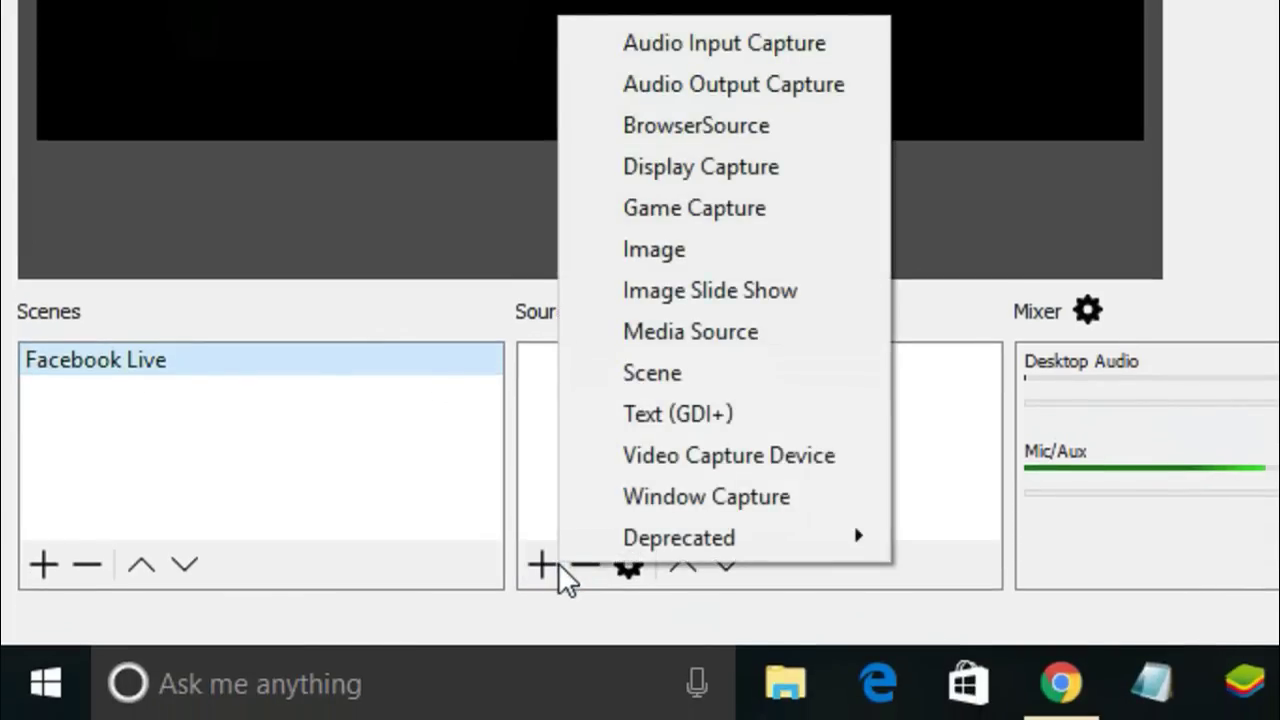
pyautogui.click(732, 458)
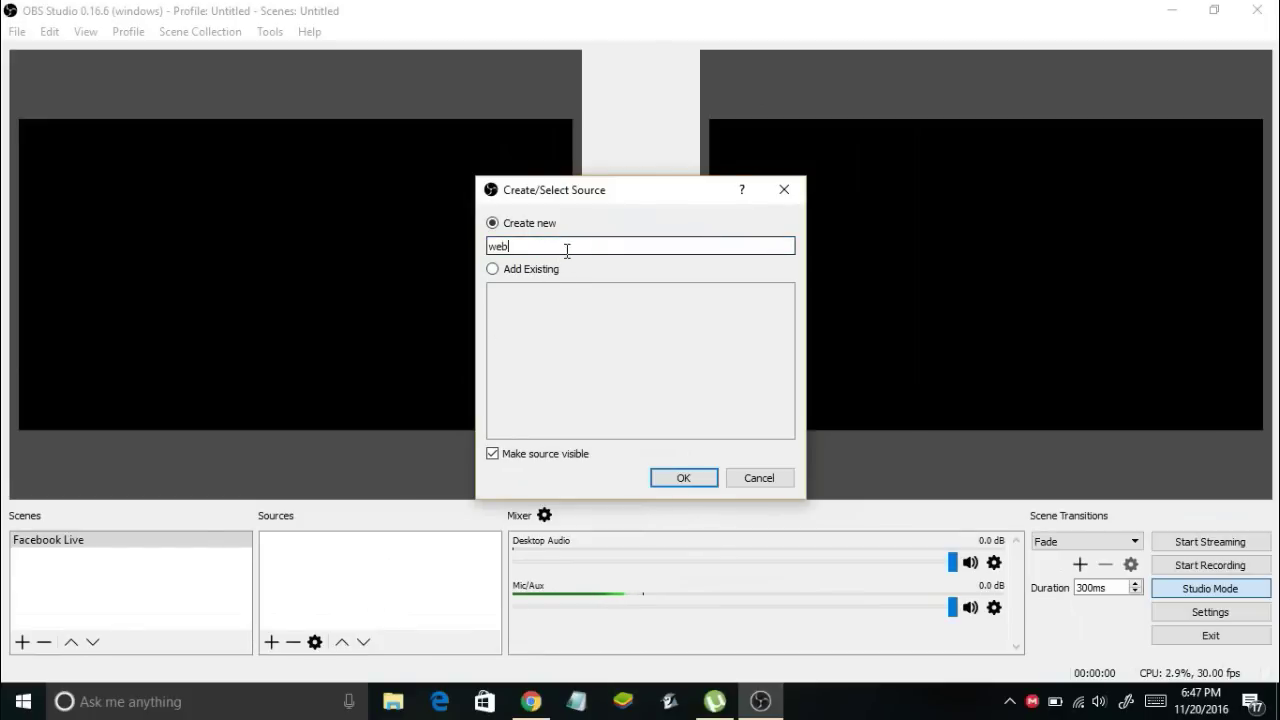
pyautogui.click(679, 479)
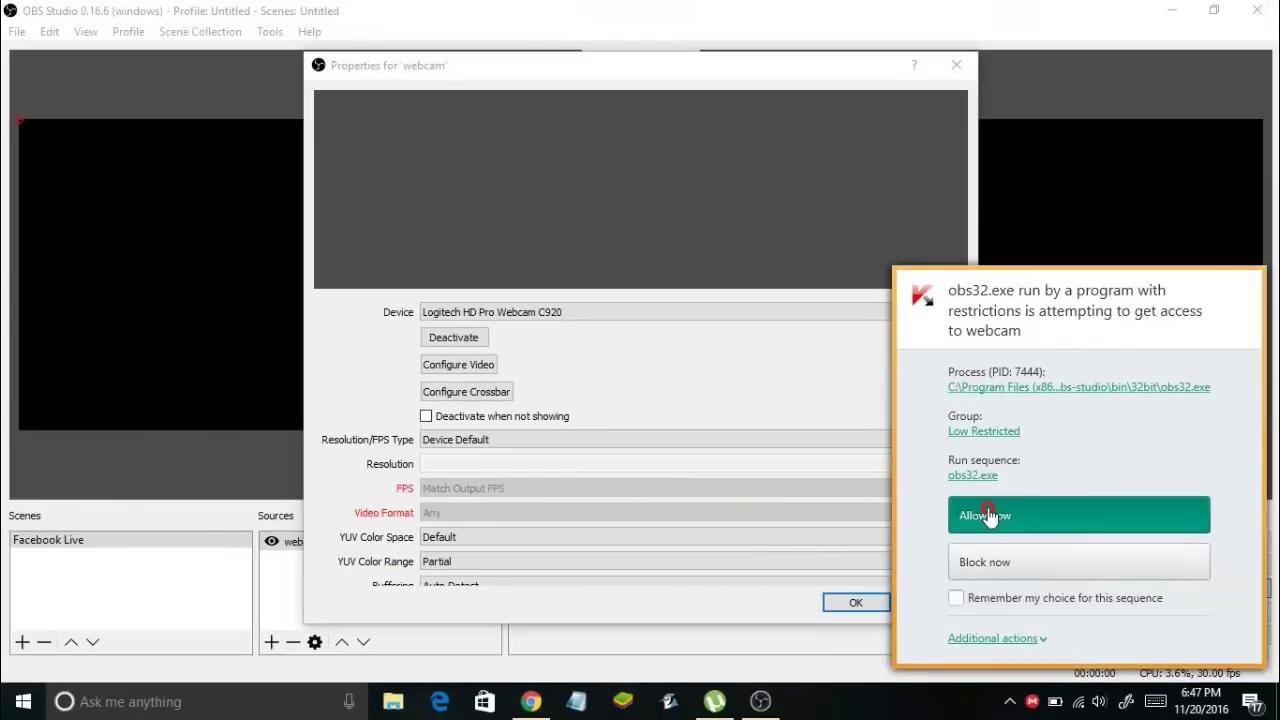
pyautogui.click(988, 516)
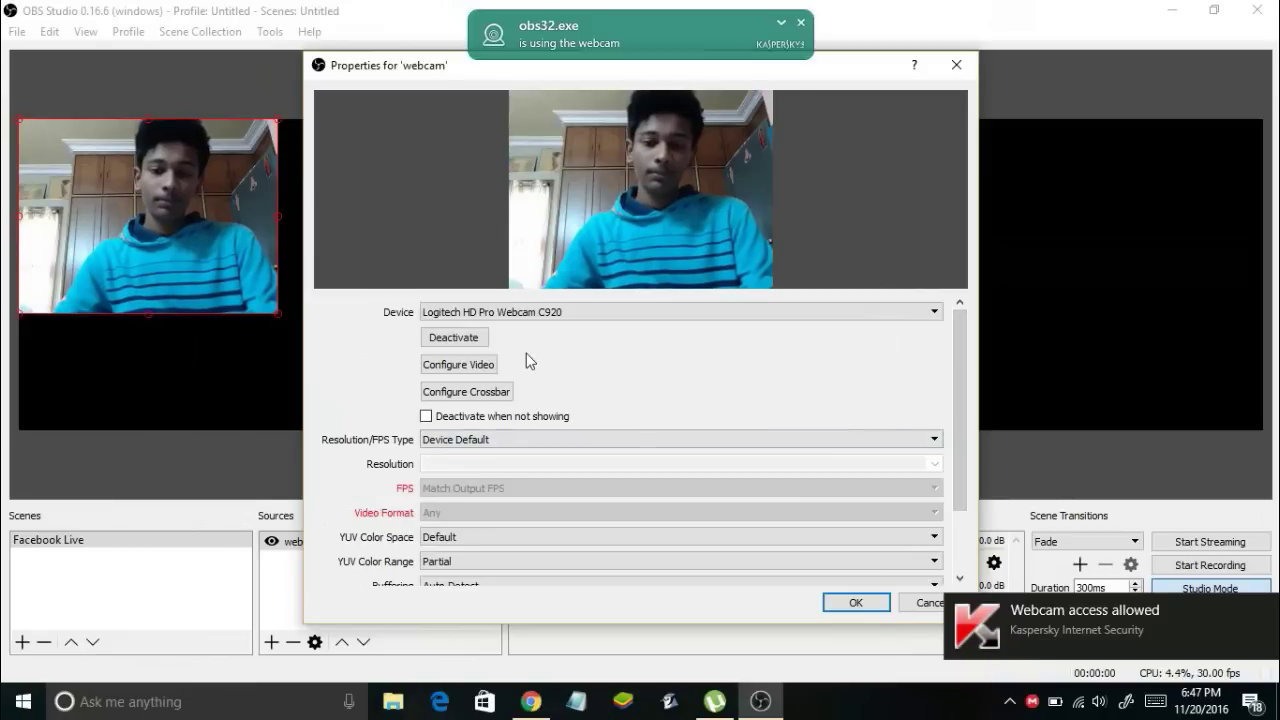
# Step: Choose Logitech HD Pro Webcam C920 as the device, set YUV Color Space to 709, and confirm
pyautogui.click(497, 316)
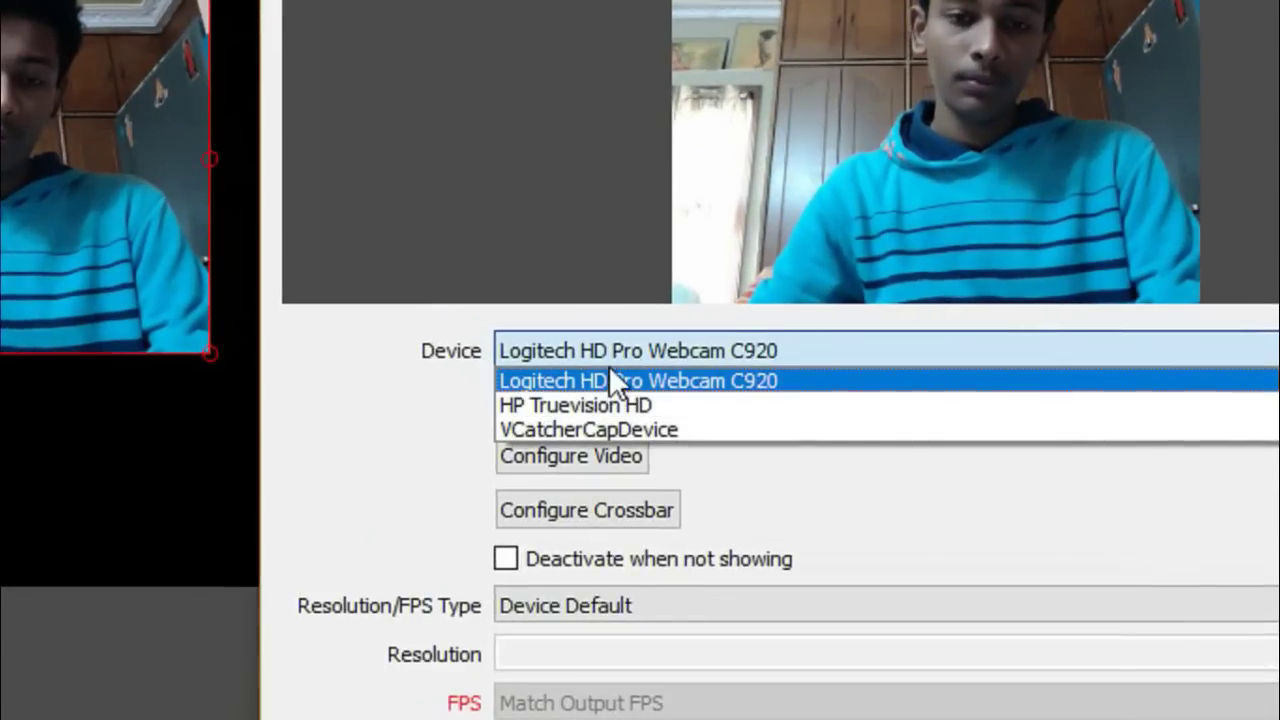
pyautogui.click(564, 384)
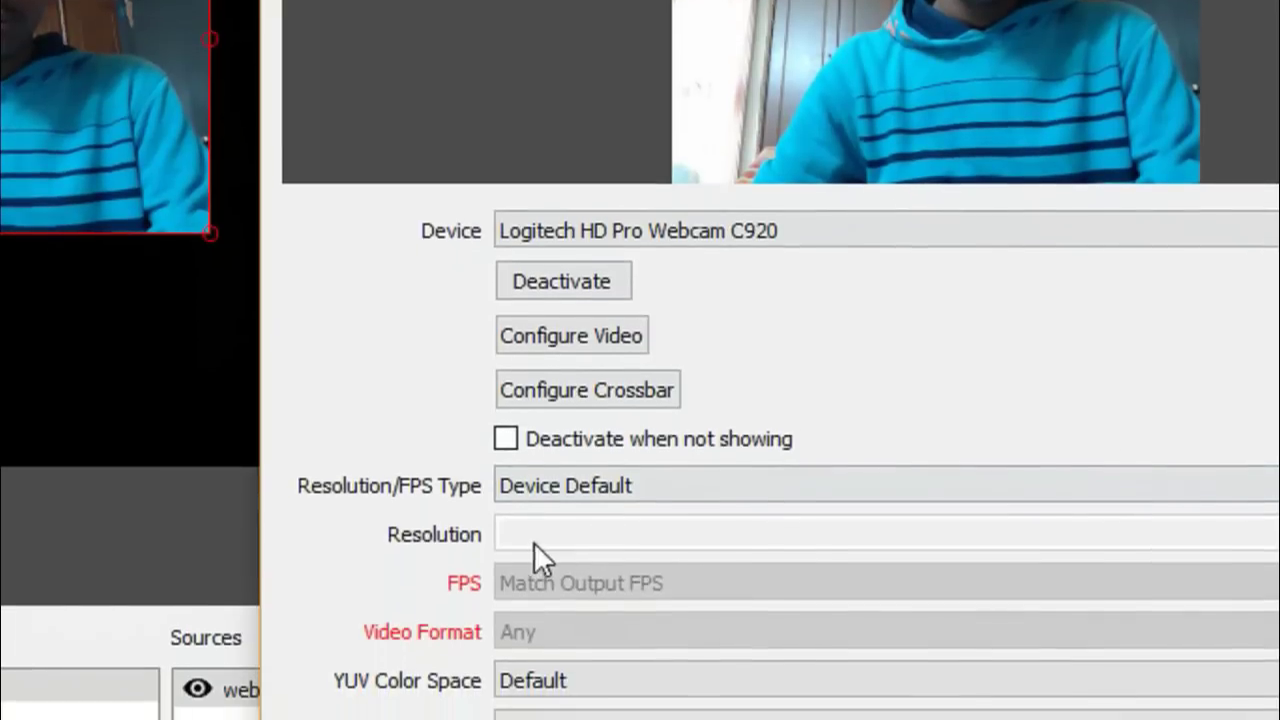
pyautogui.scroll(-2, 642, 661)
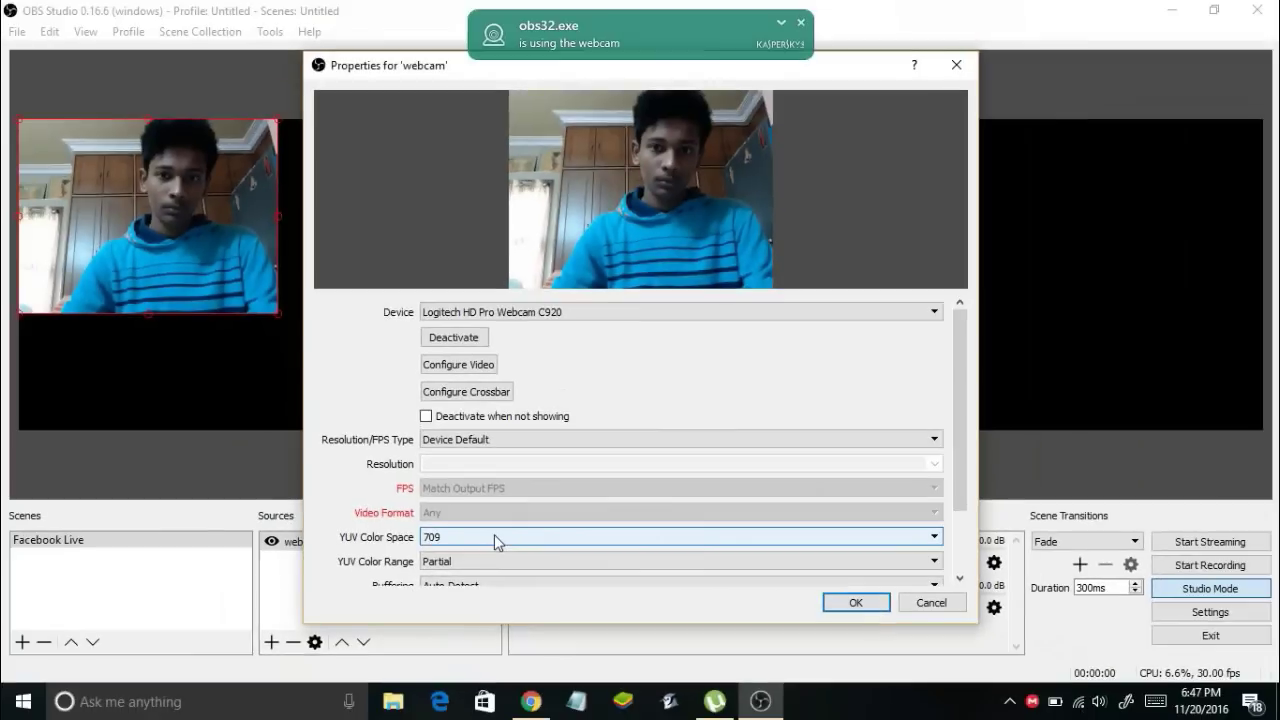
pyautogui.click(848, 604)
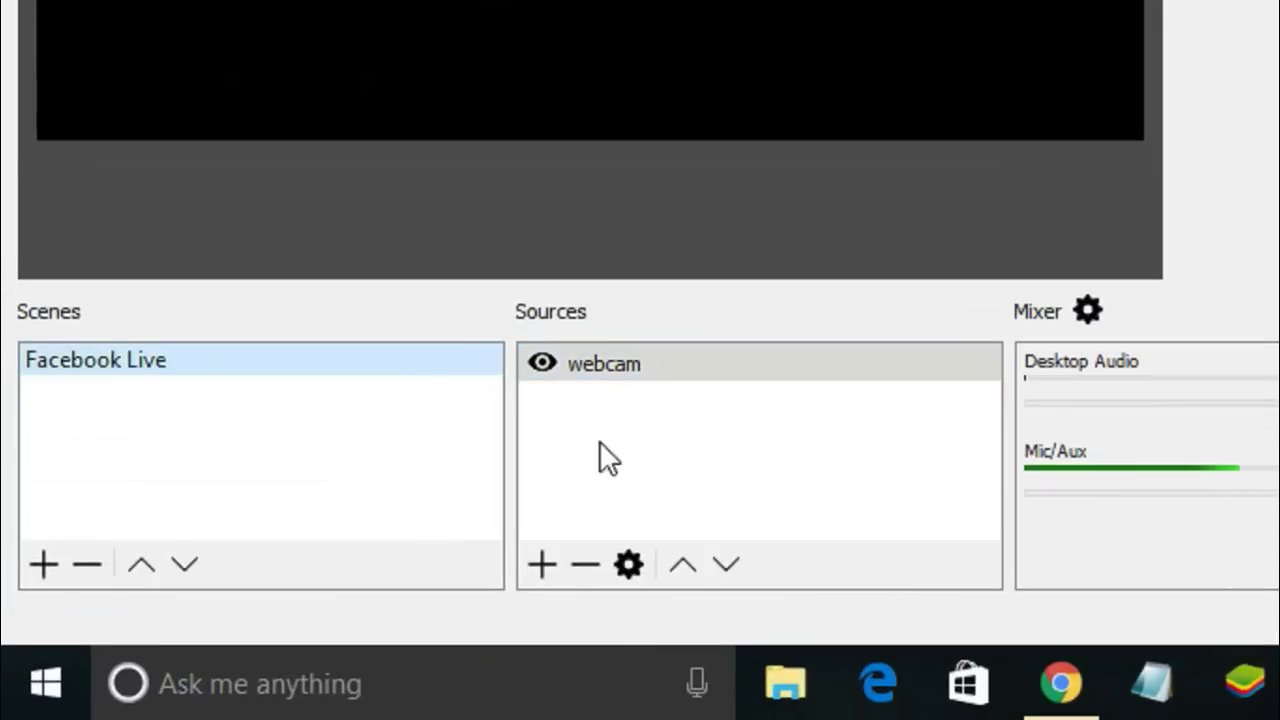
# Step: Create an Audio Output Capture source named 'mic'
pyautogui.click(545, 566)
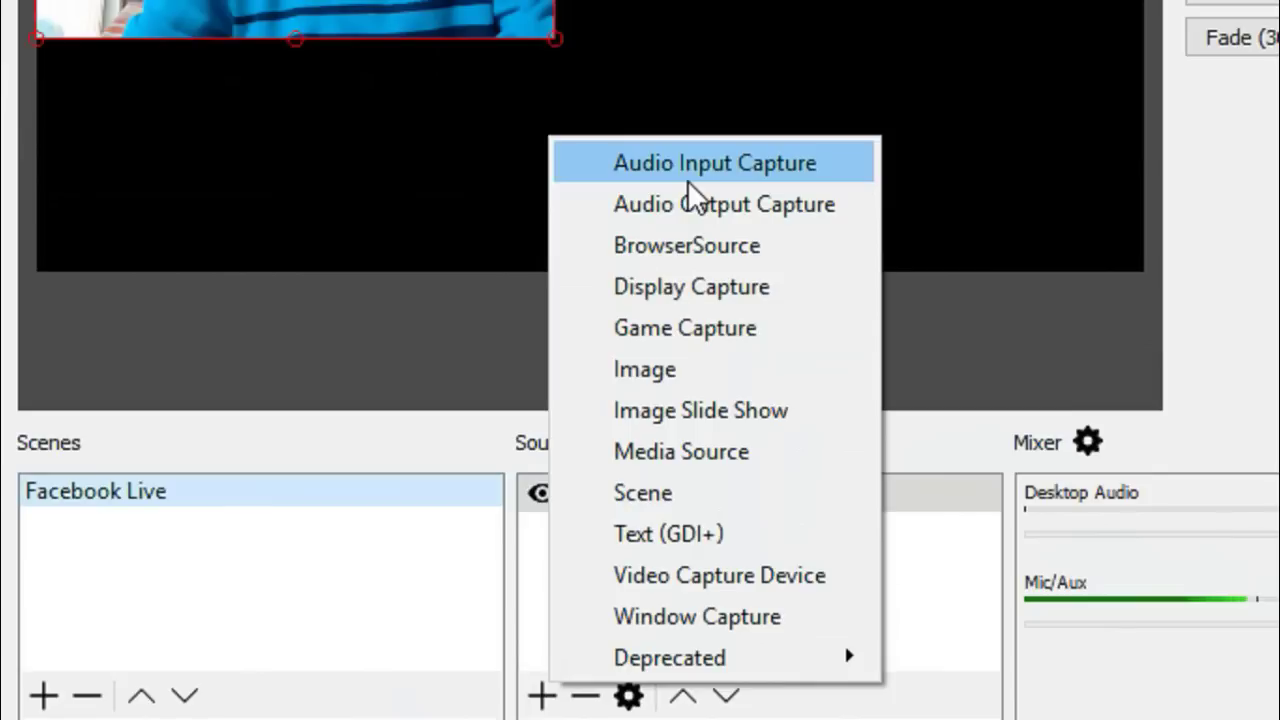
pyautogui.click(687, 44)
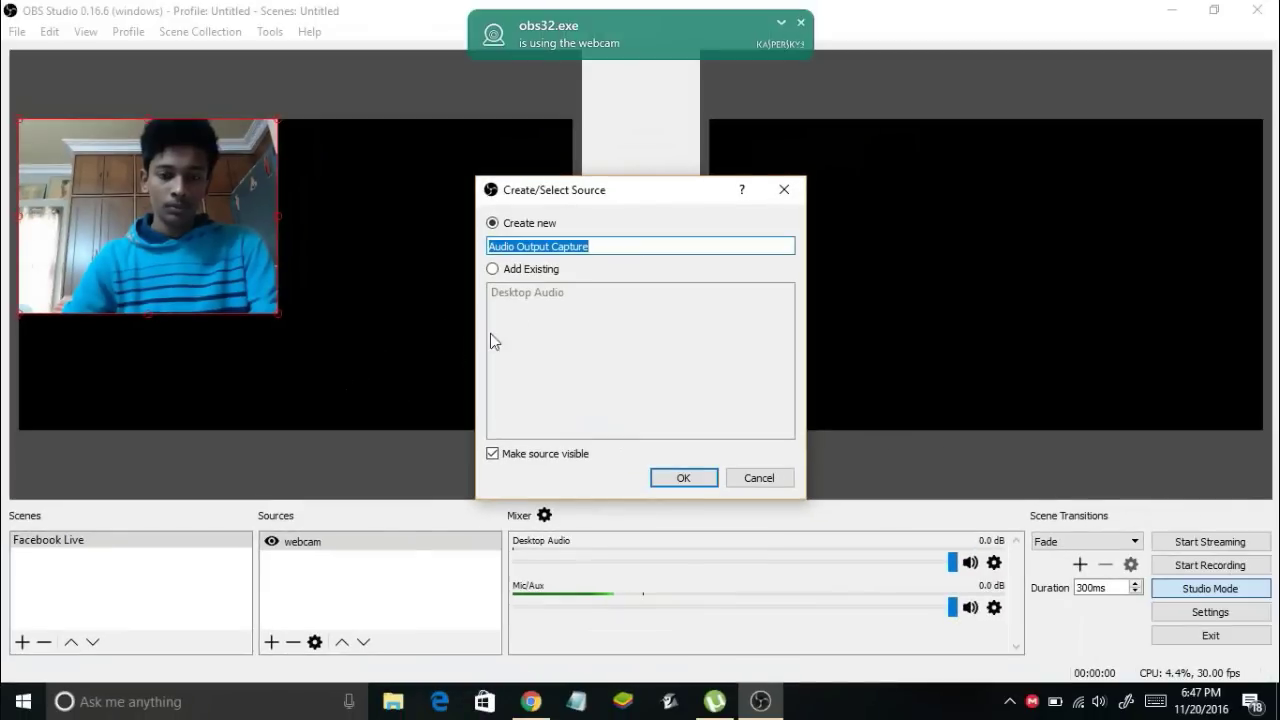
pyautogui.write('mix')
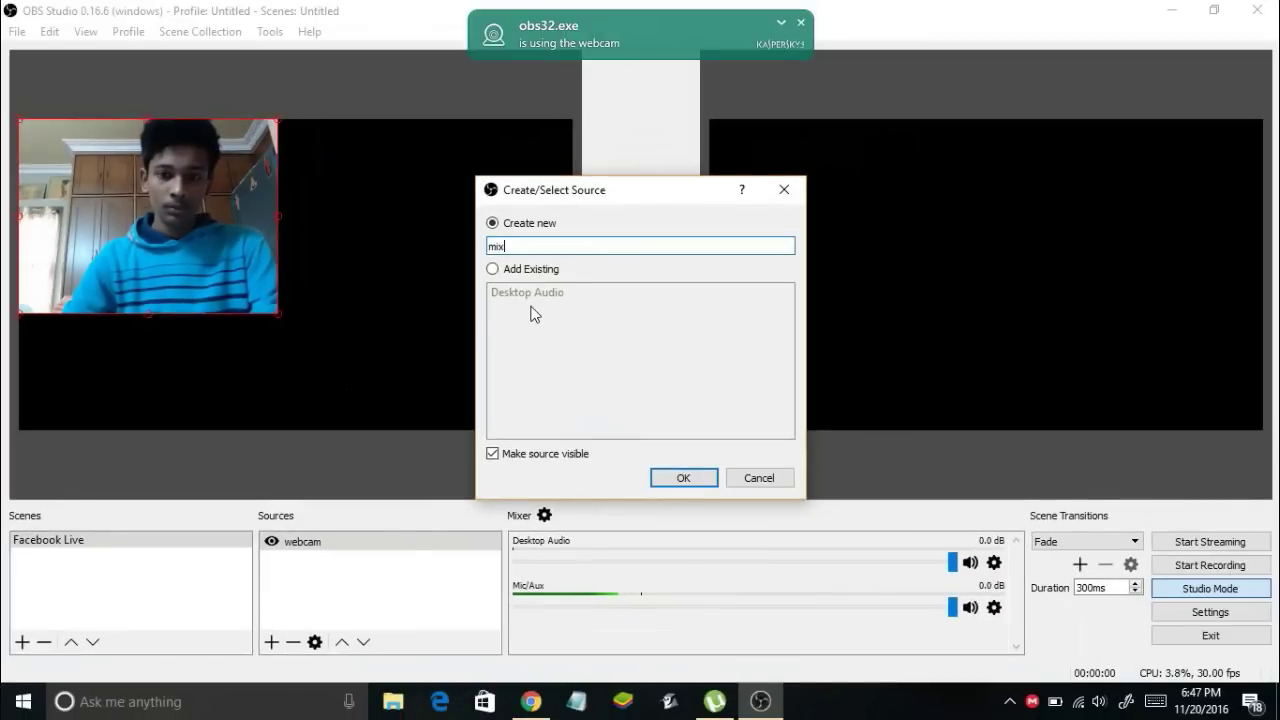
pyautogui.press('BackSpace')
pyautogui.write('c')
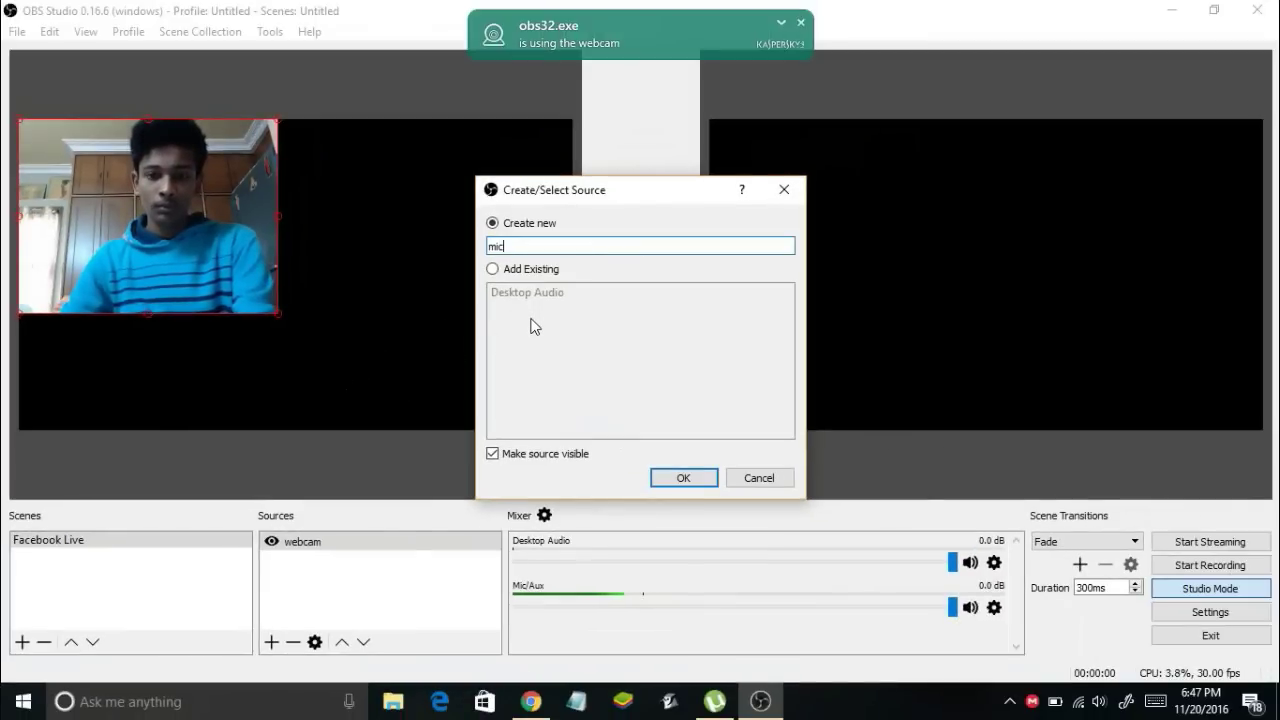
pyautogui.click(683, 479)
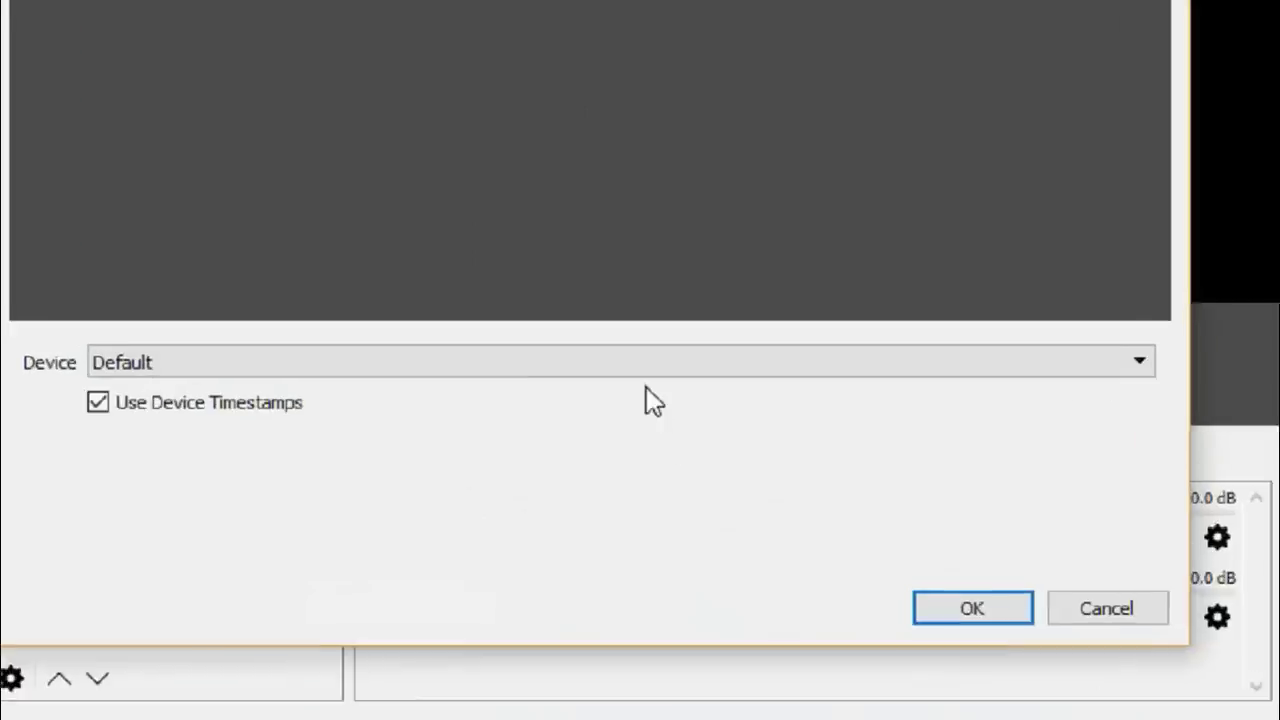
# Step: Set the mic device to Speakers (Realtek High Definition Audio), then reopen and close its properties
pyautogui.click(408, 465)
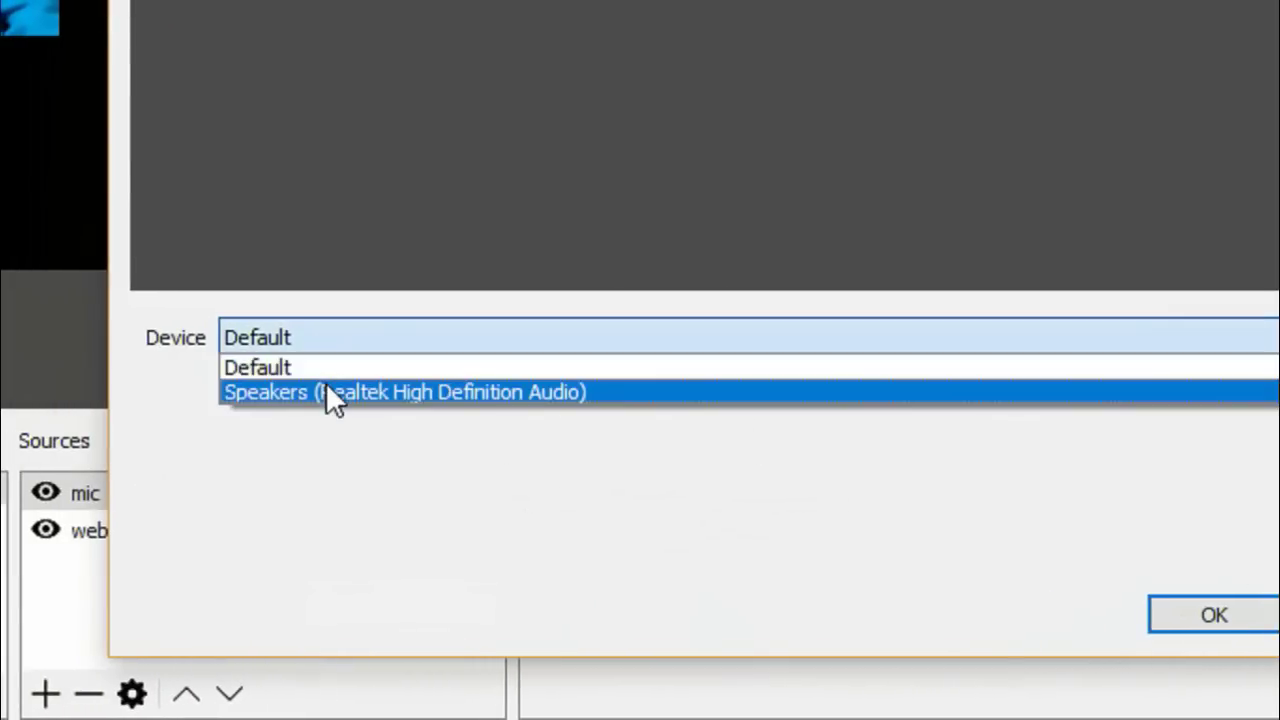
pyautogui.click(320, 390)
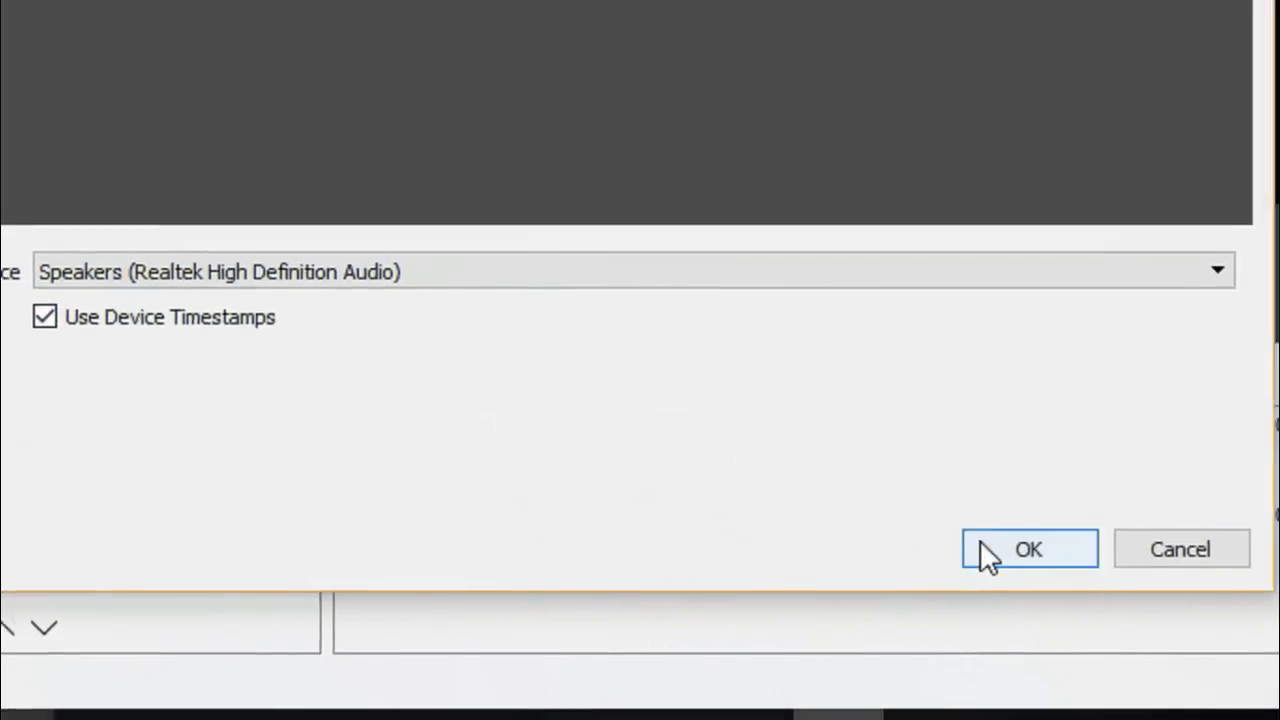
pyautogui.click(1204, 615)
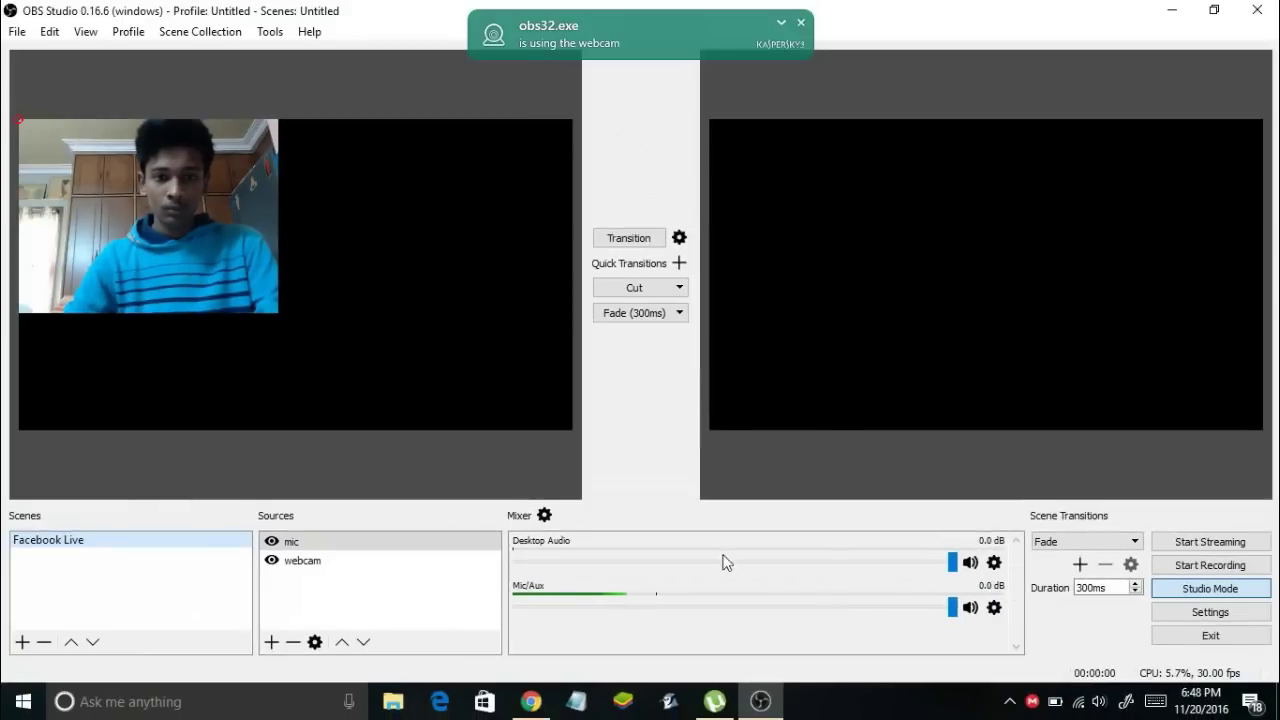
pyautogui.click(305, 544)
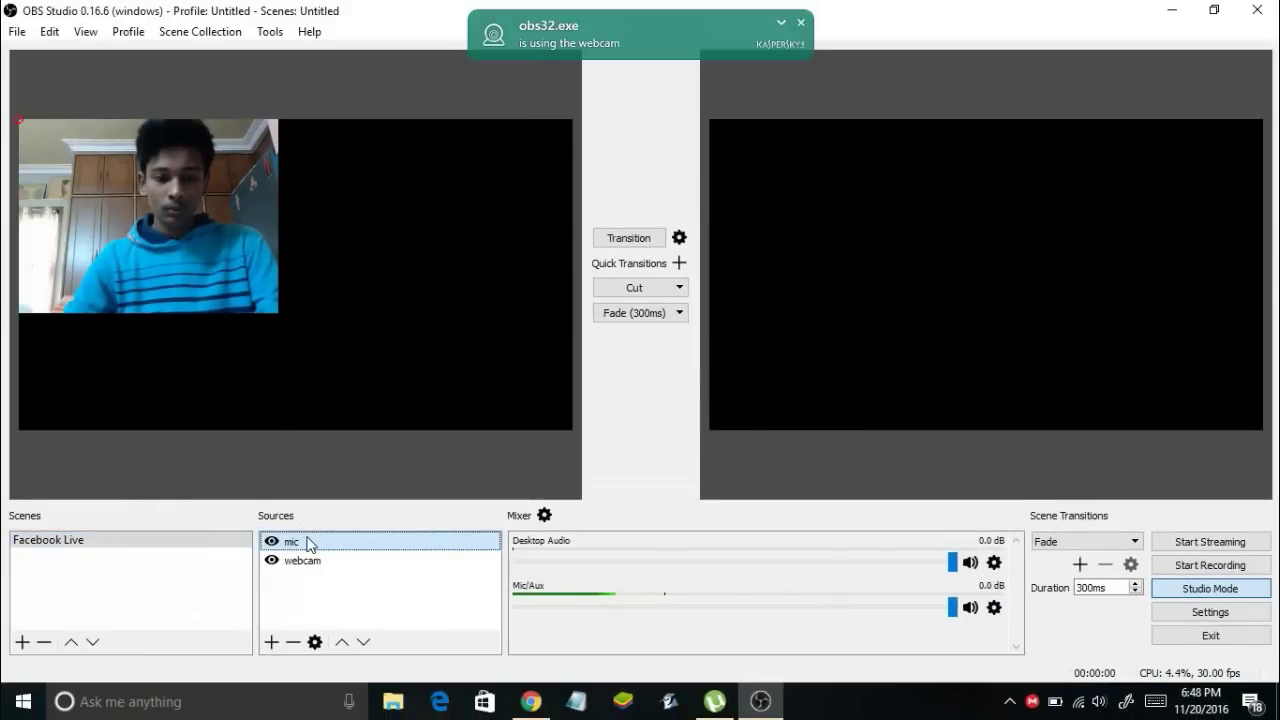
pyautogui.doubleClick(308, 544)
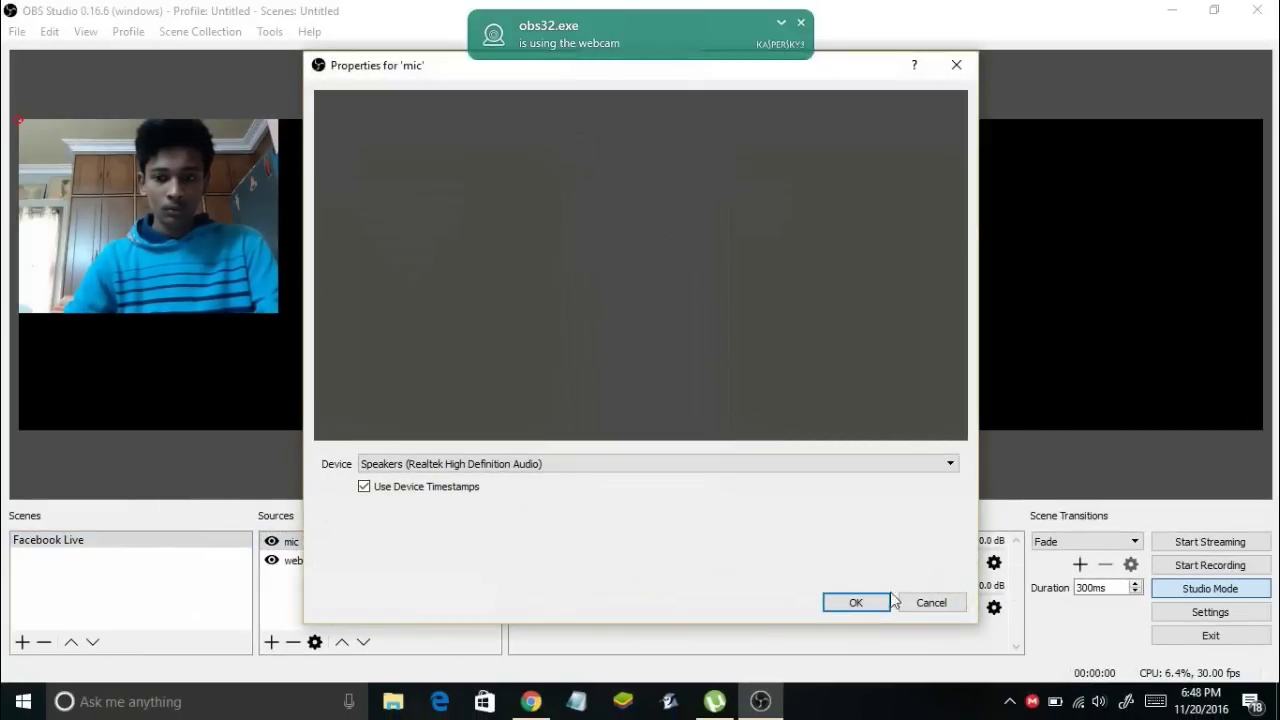
pyautogui.click(903, 603)
# Step: Select the webcam image and drag its corner outward until it nearly fills the preview canvas
pyautogui.click(272, 308)
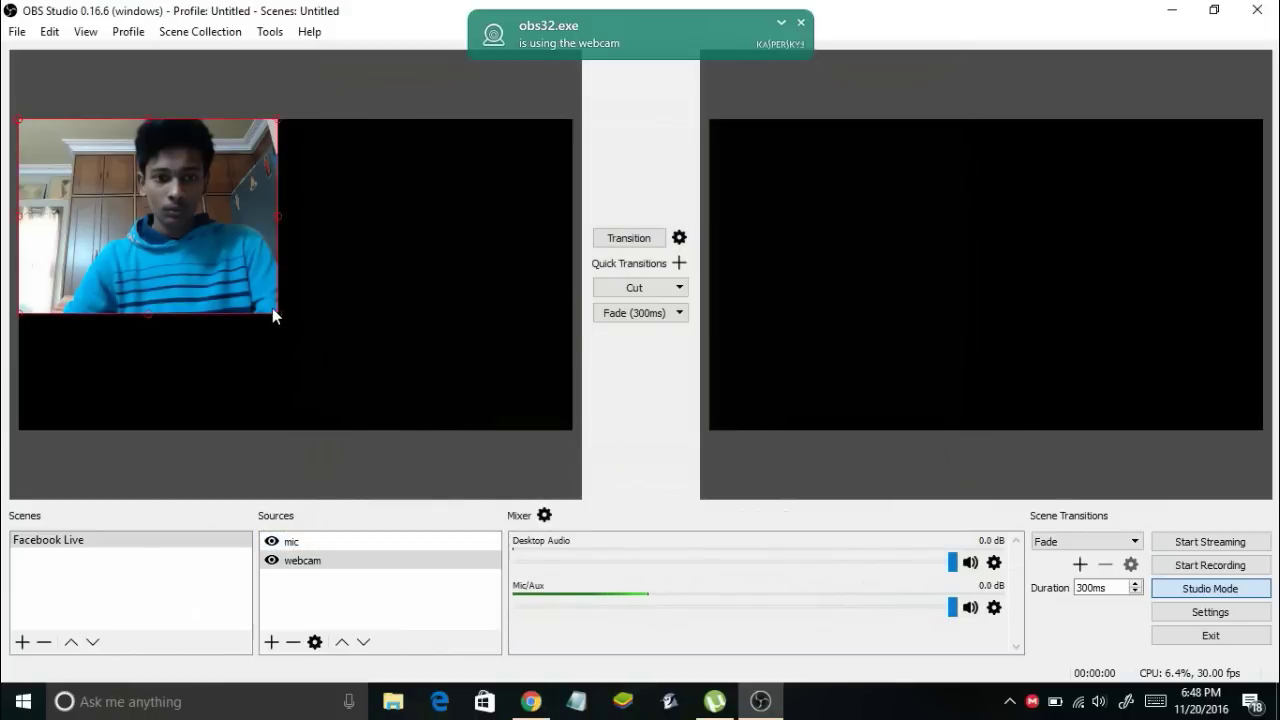
pyautogui.moveTo(279, 320); pyautogui.dragTo(581, 360)
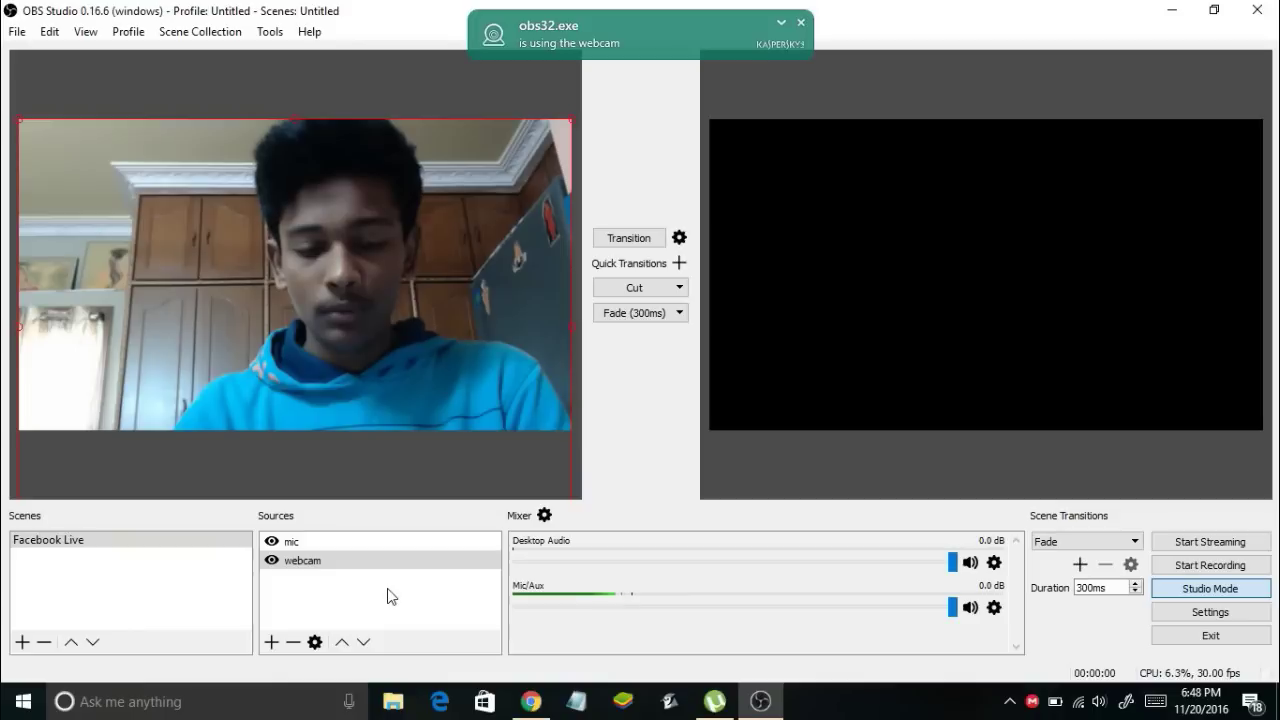
# Step: Add a new text source named 'test text'
pyautogui.click(271, 642)
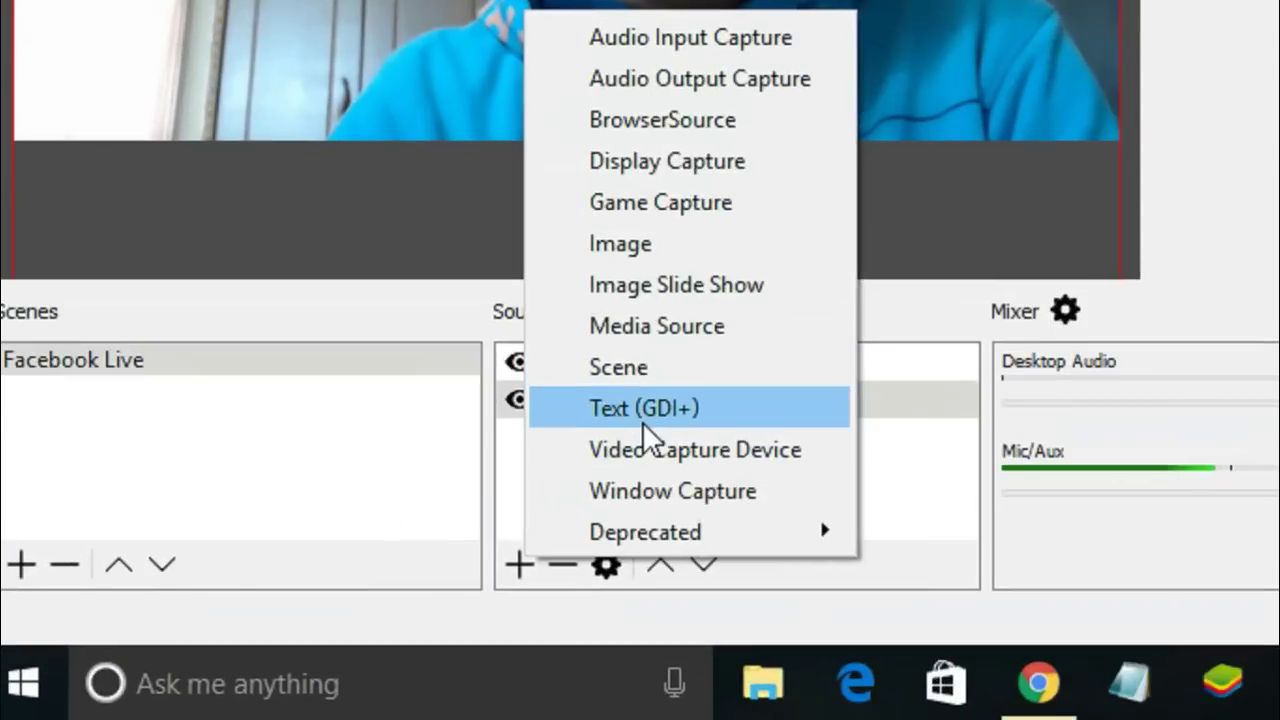
pyautogui.click(332, 566)
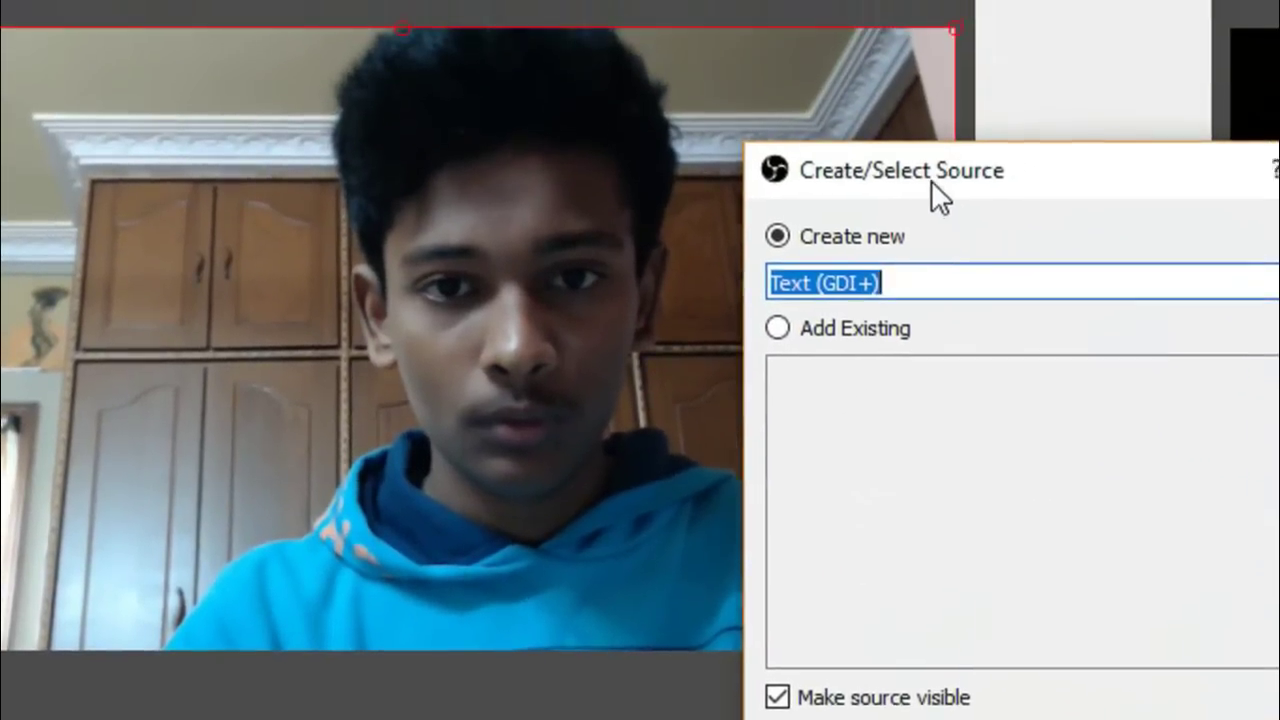
pyautogui.write('tese')
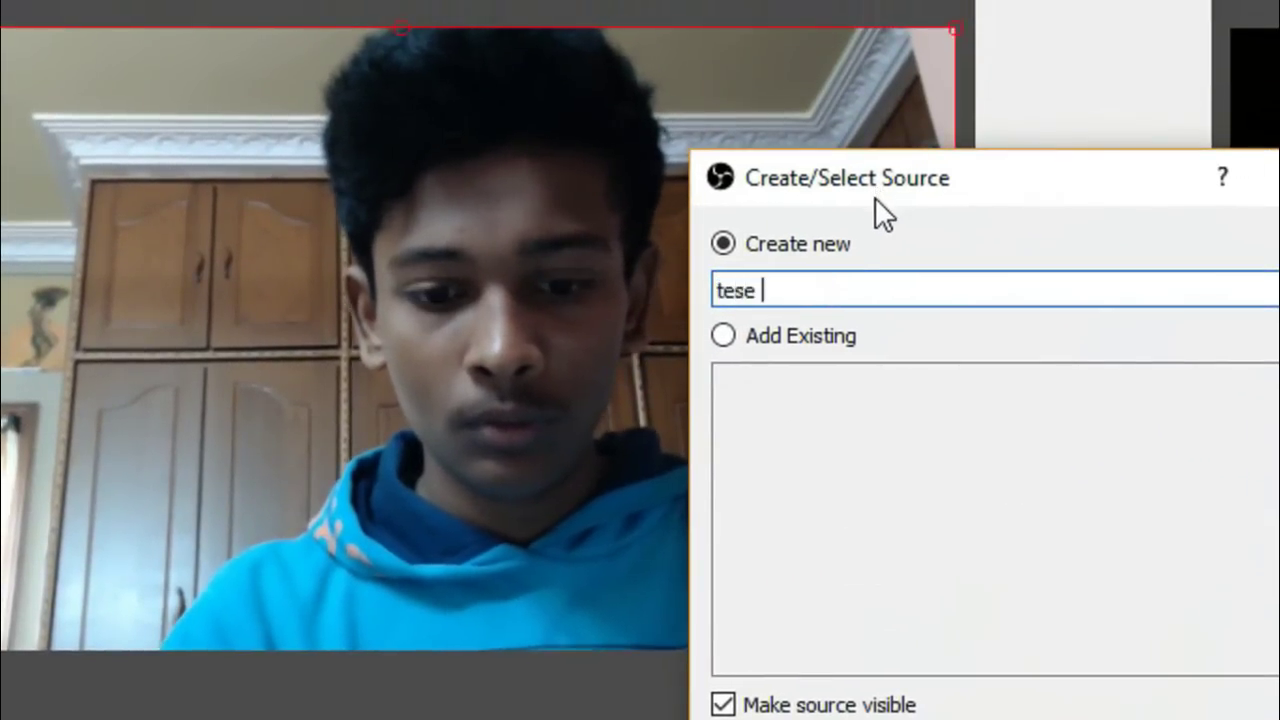
pyautogui.press('BackSpace')
pyautogui.press('BackSpace')
pyautogui.write('t text')
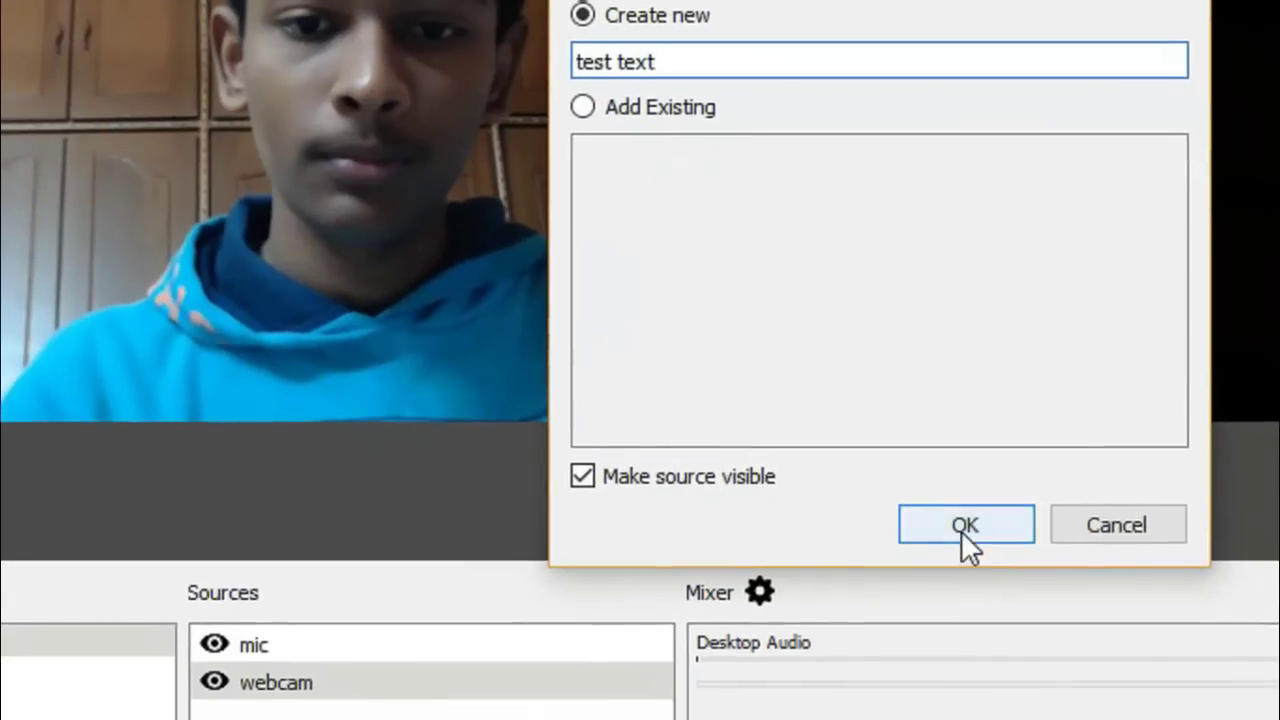
pyautogui.click(963, 532)
# Step: Enter 'This is a Test Live' as the text source's text
pyautogui.click(610, 544)
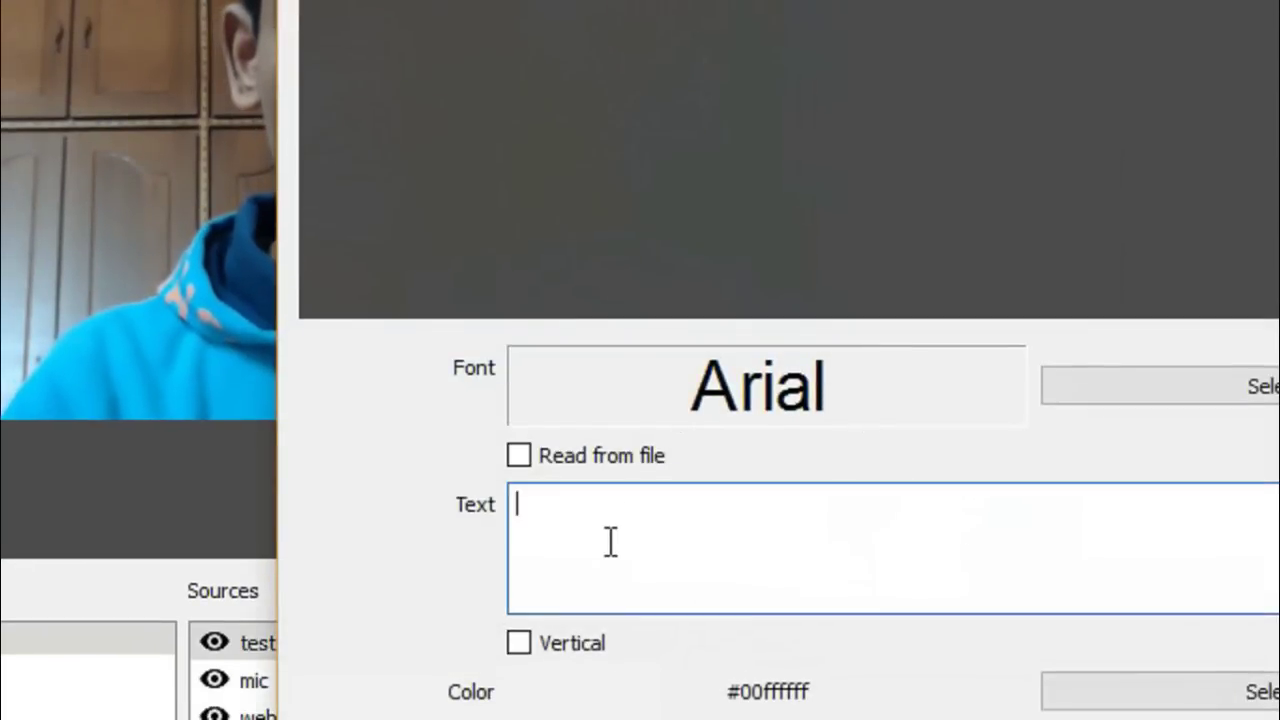
pyautogui.write('Ths')
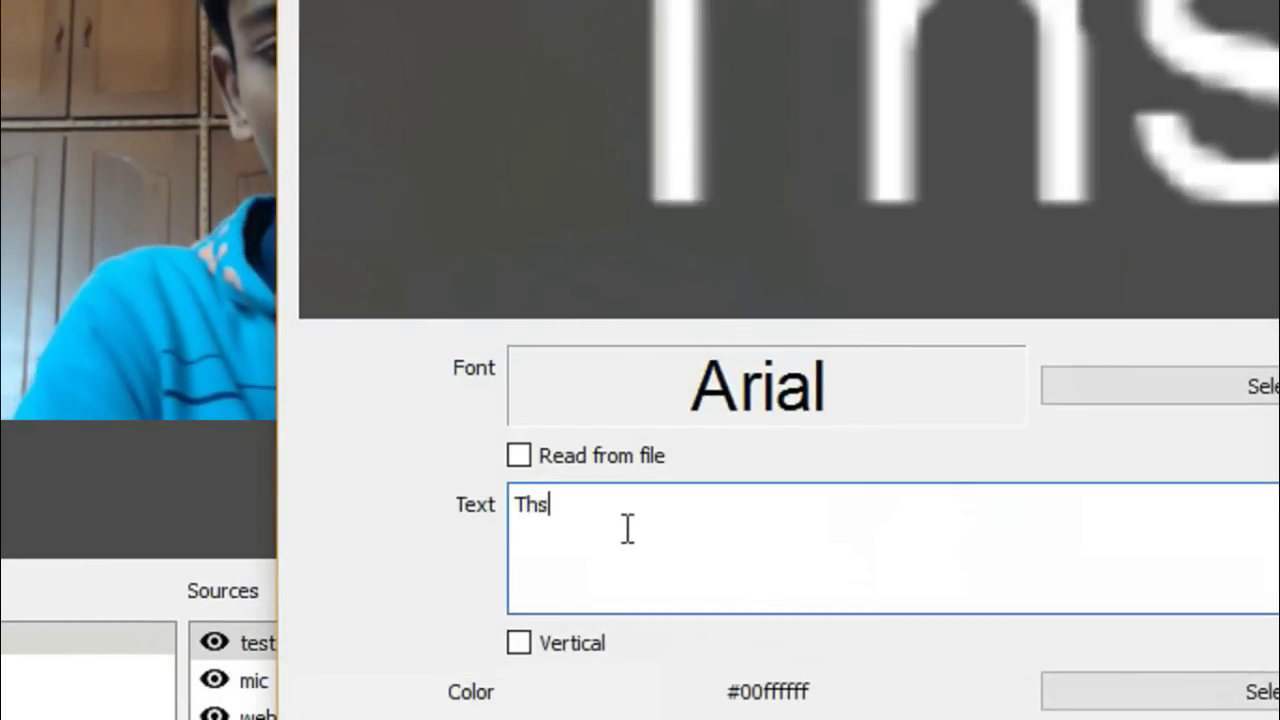
pyautogui.press('BackSpace')
pyautogui.write('is is ')
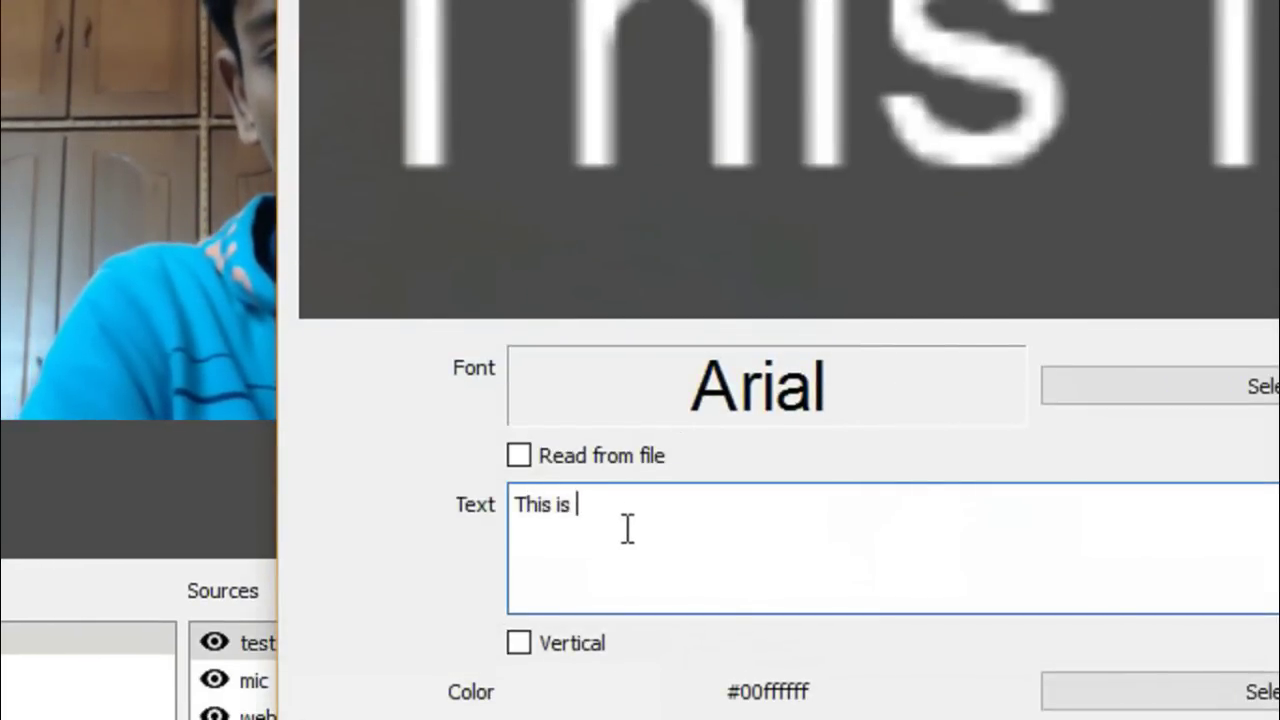
pyautogui.write('a Test Lve')
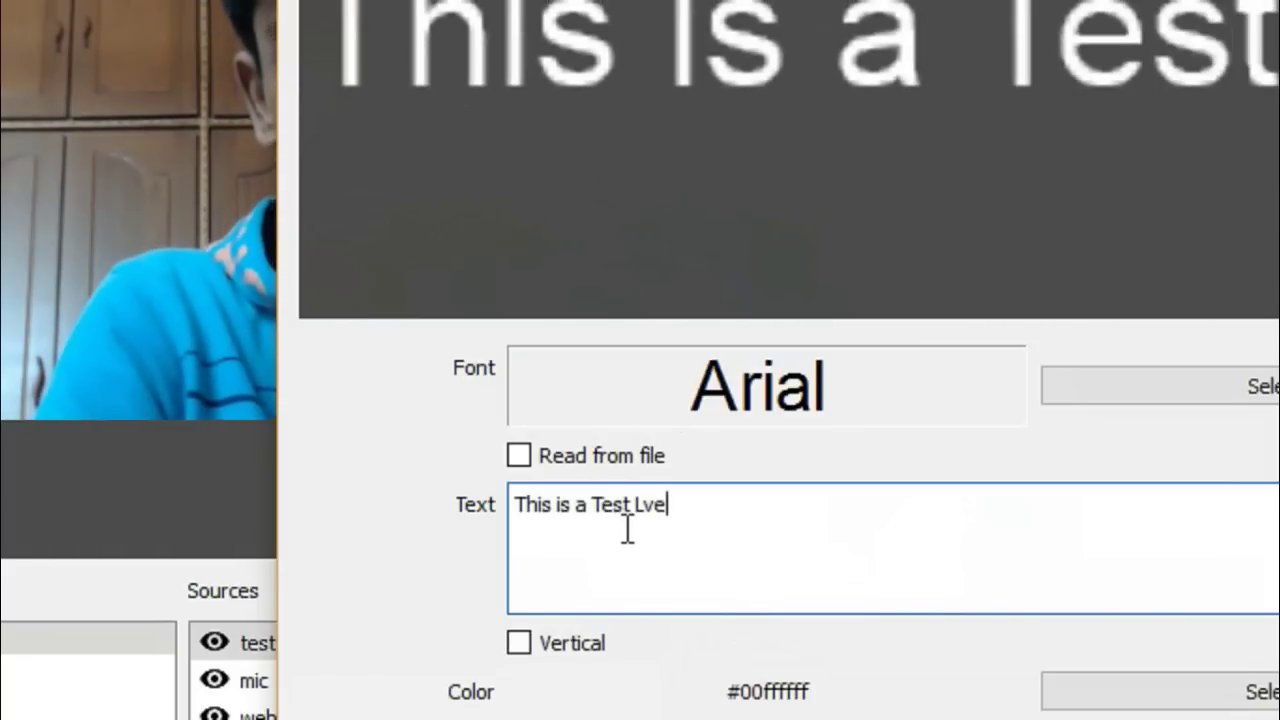
pyautogui.press('BackSpace')
pyautogui.press('BackSpace')
pyautogui.write('ive')
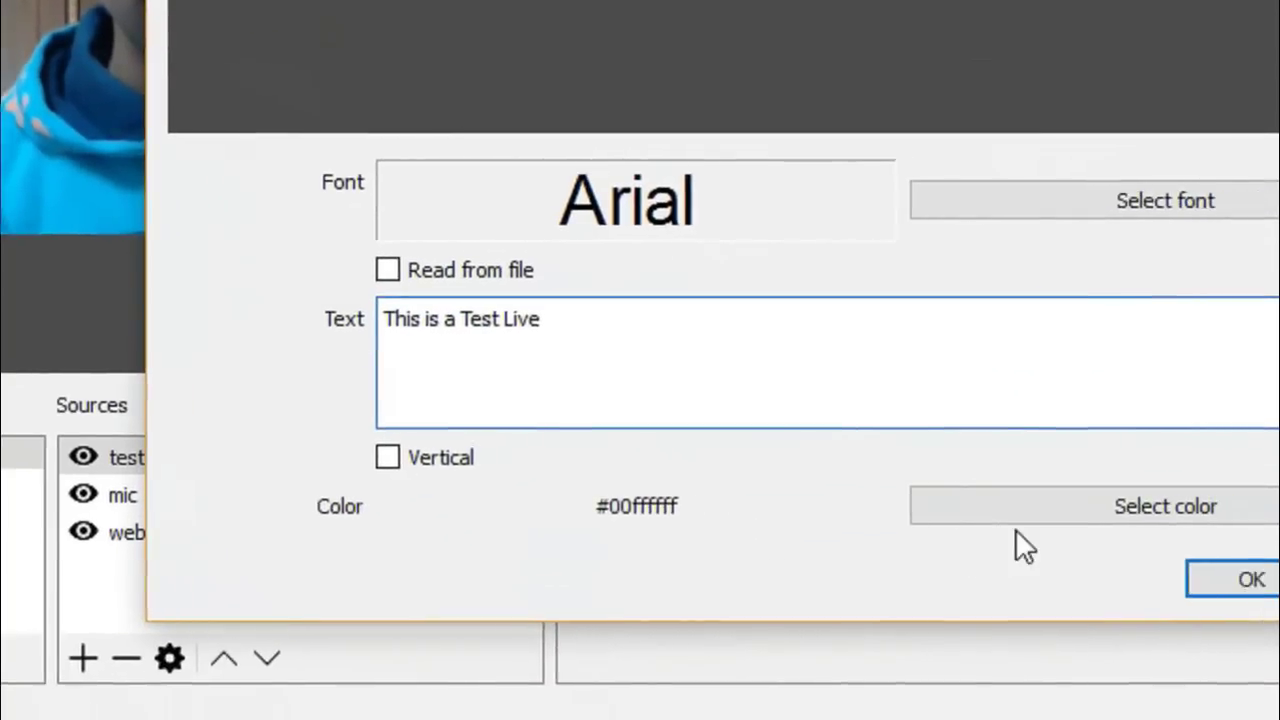
# Step: Set the text colour to pink #ff2aae
pyautogui.click(961, 519)
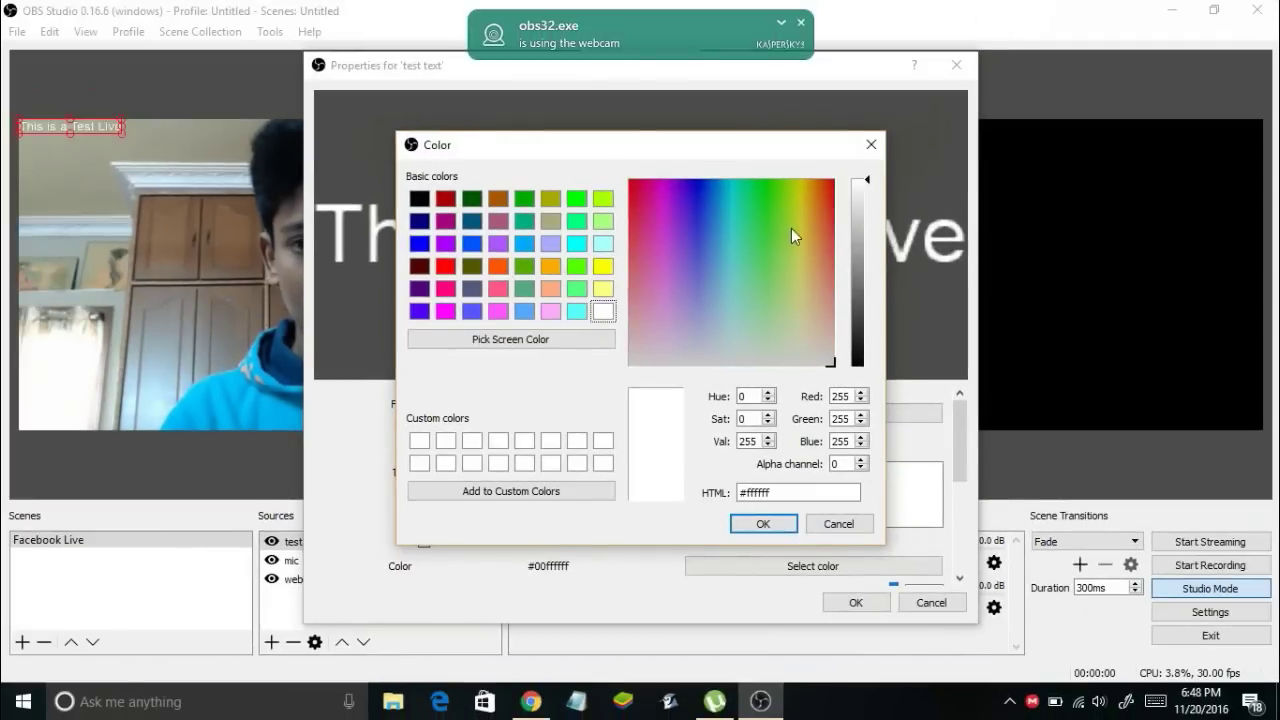
pyautogui.click(790, 228)
pyautogui.moveTo(769, 234); pyautogui.dragTo(750, 238)
pyautogui.click(650, 210)
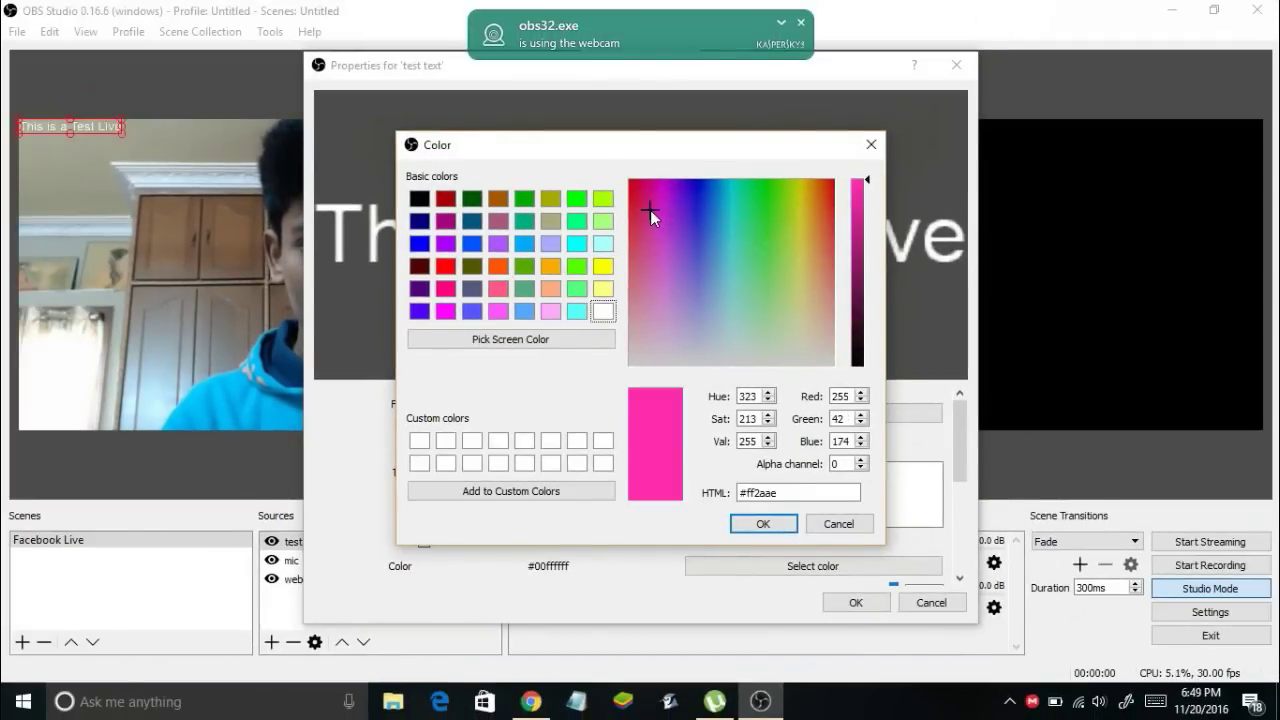
pyautogui.click(755, 520)
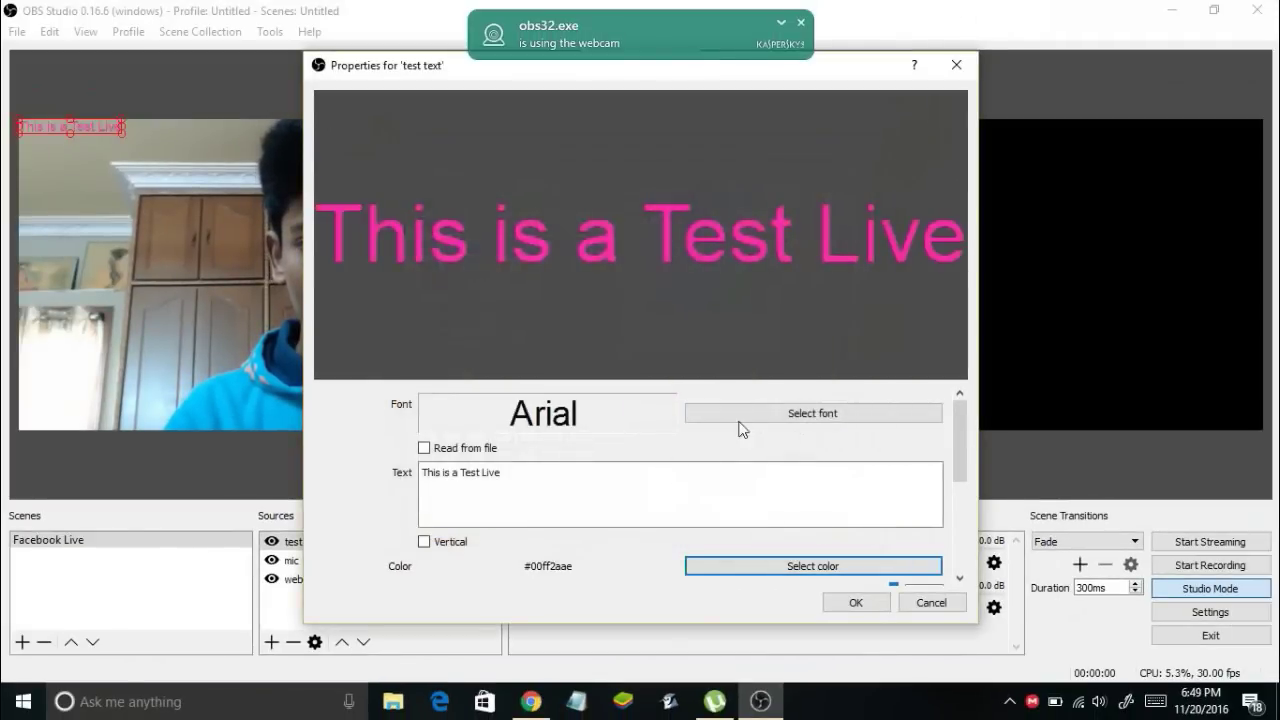
# Step: Make the text font italic and save the text properties
pyautogui.click(700, 413)
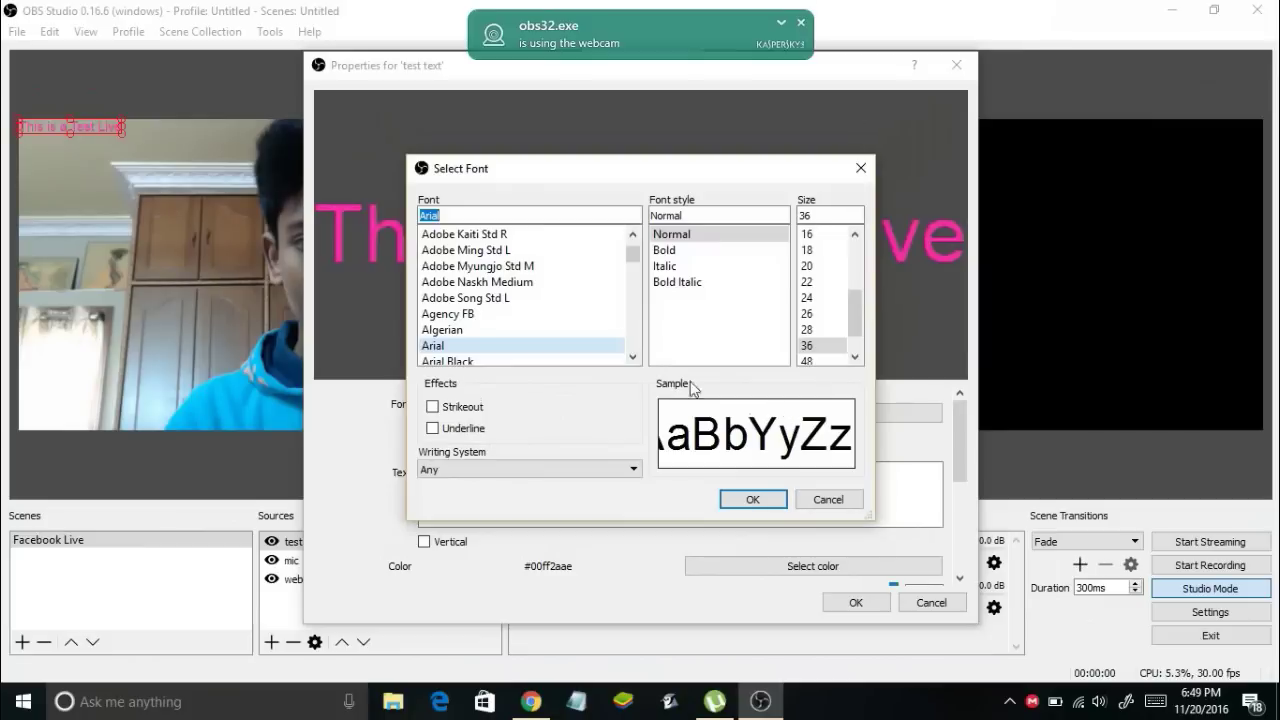
pyautogui.click(695, 251)
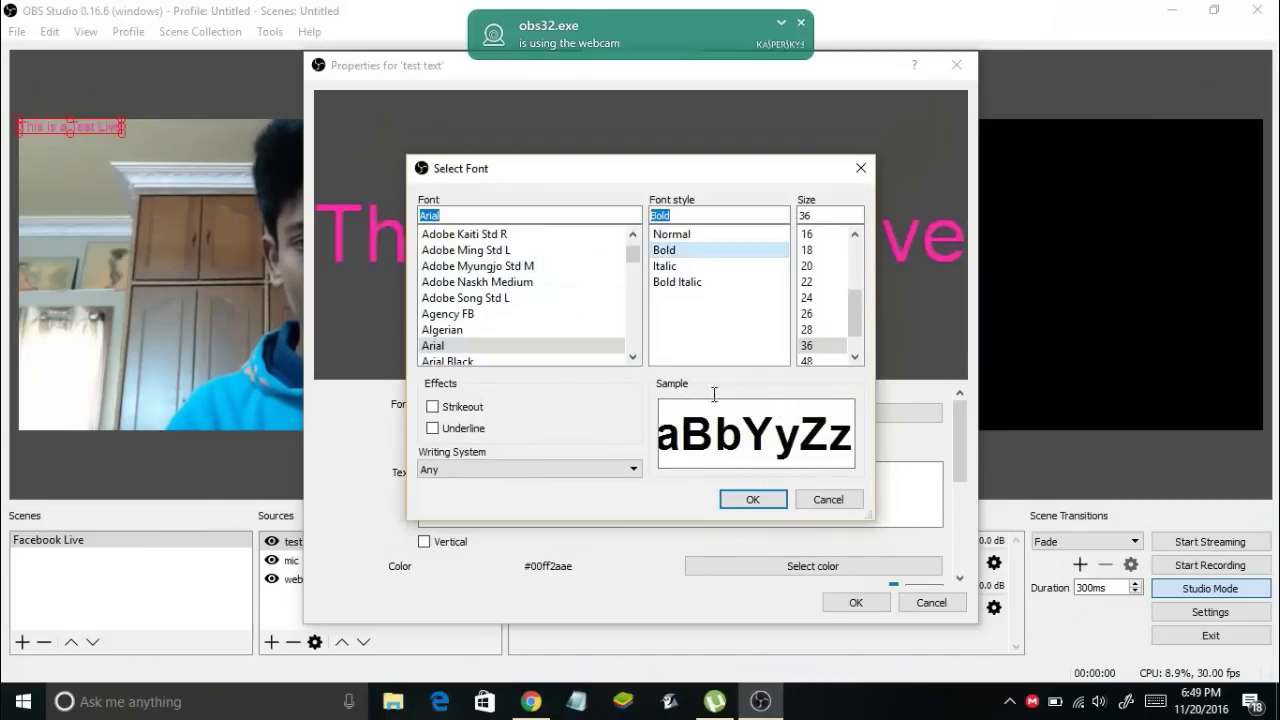
pyautogui.click(668, 266)
pyautogui.click(752, 499)
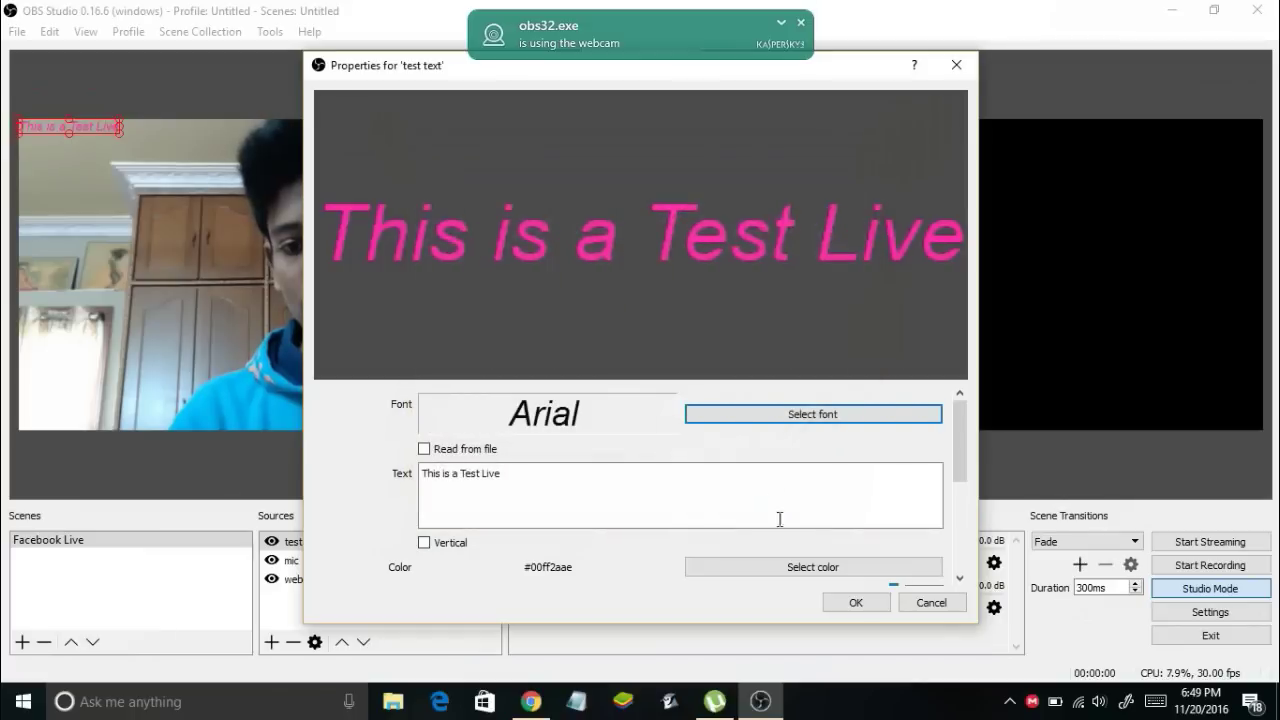
pyautogui.click(857, 602)
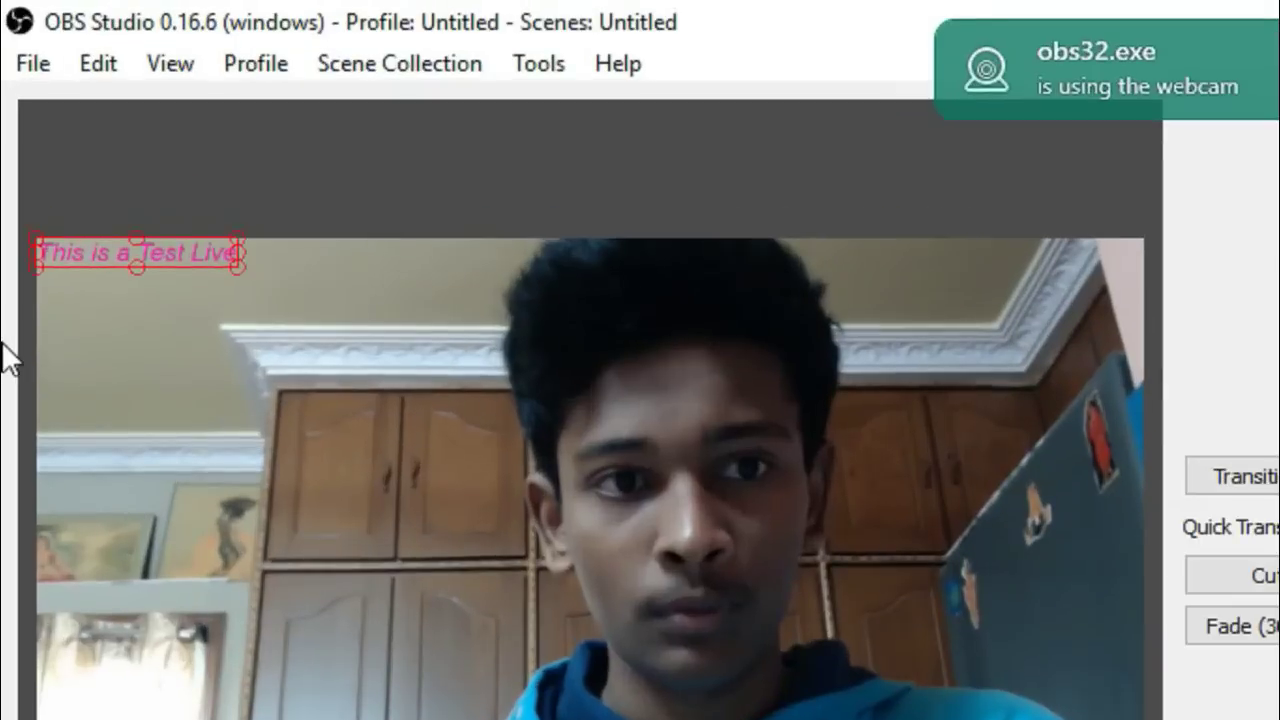
# Step: Enlarge the text overlay about twofold, then select the test text, mic and webcam sources
pyautogui.moveTo(236, 268); pyautogui.dragTo(329, 303)
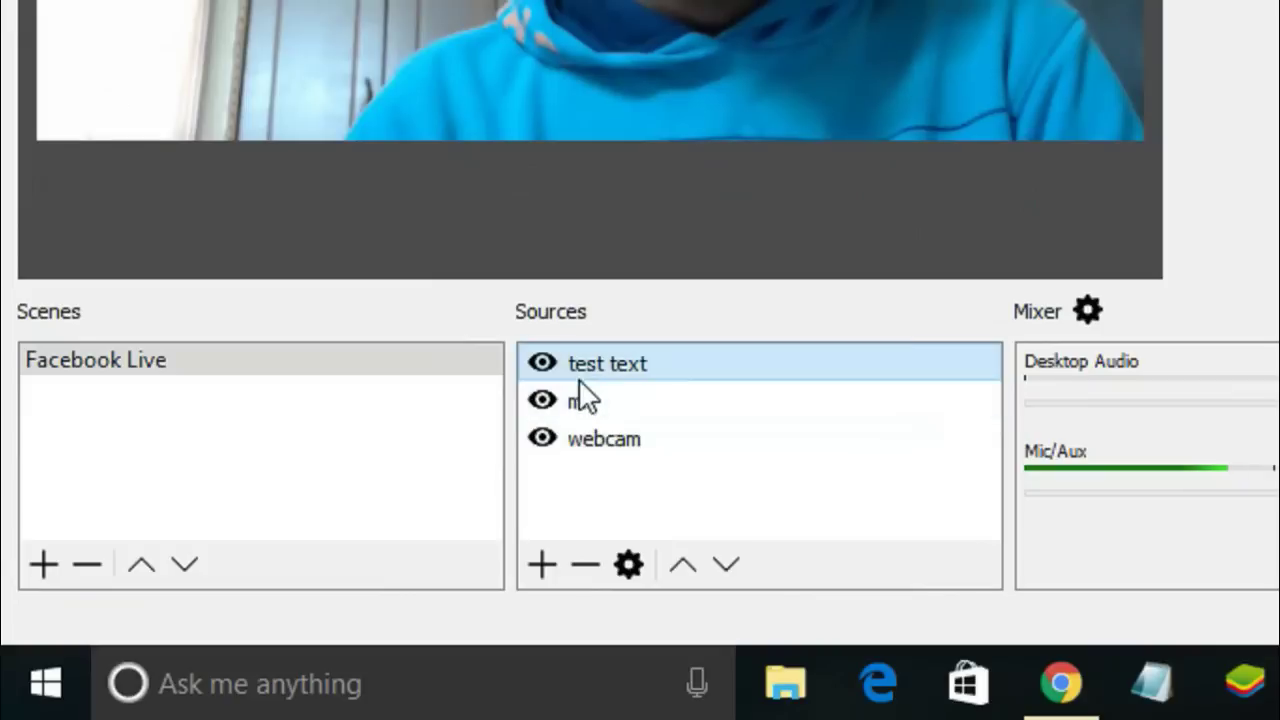
pyautogui.click(578, 363)
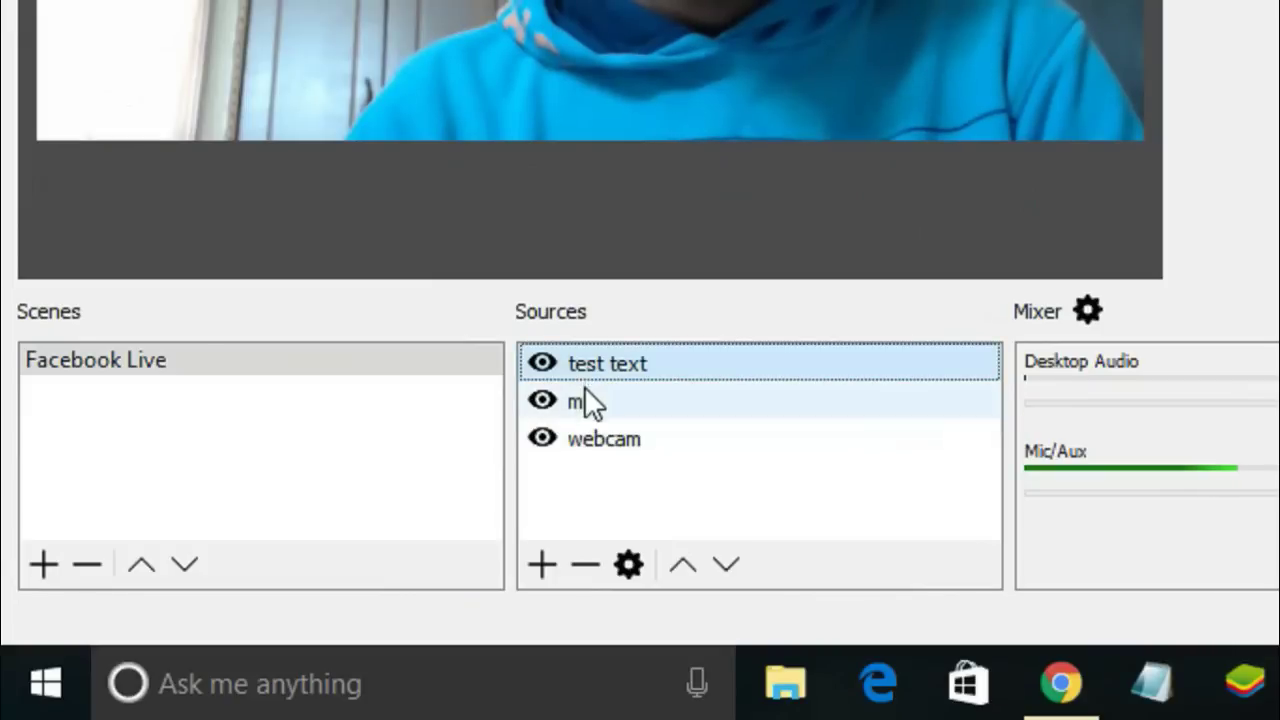
pyautogui.click(588, 409)
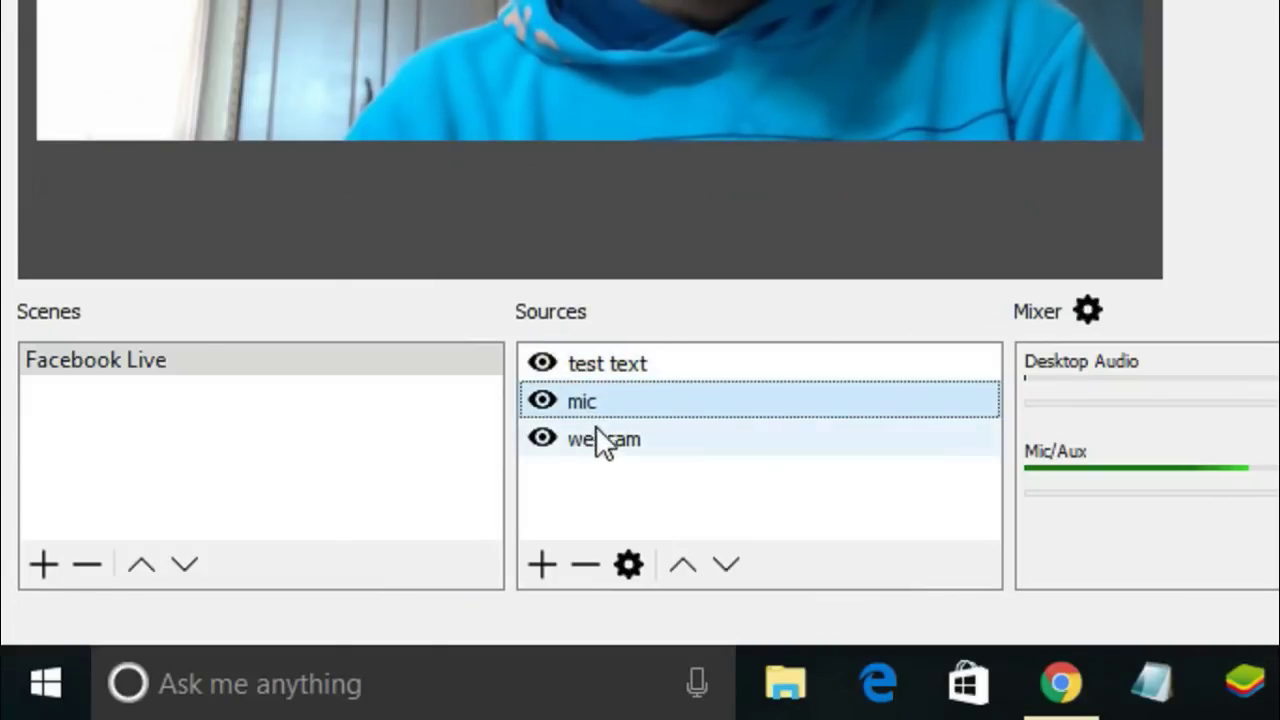
pyautogui.click(603, 442)
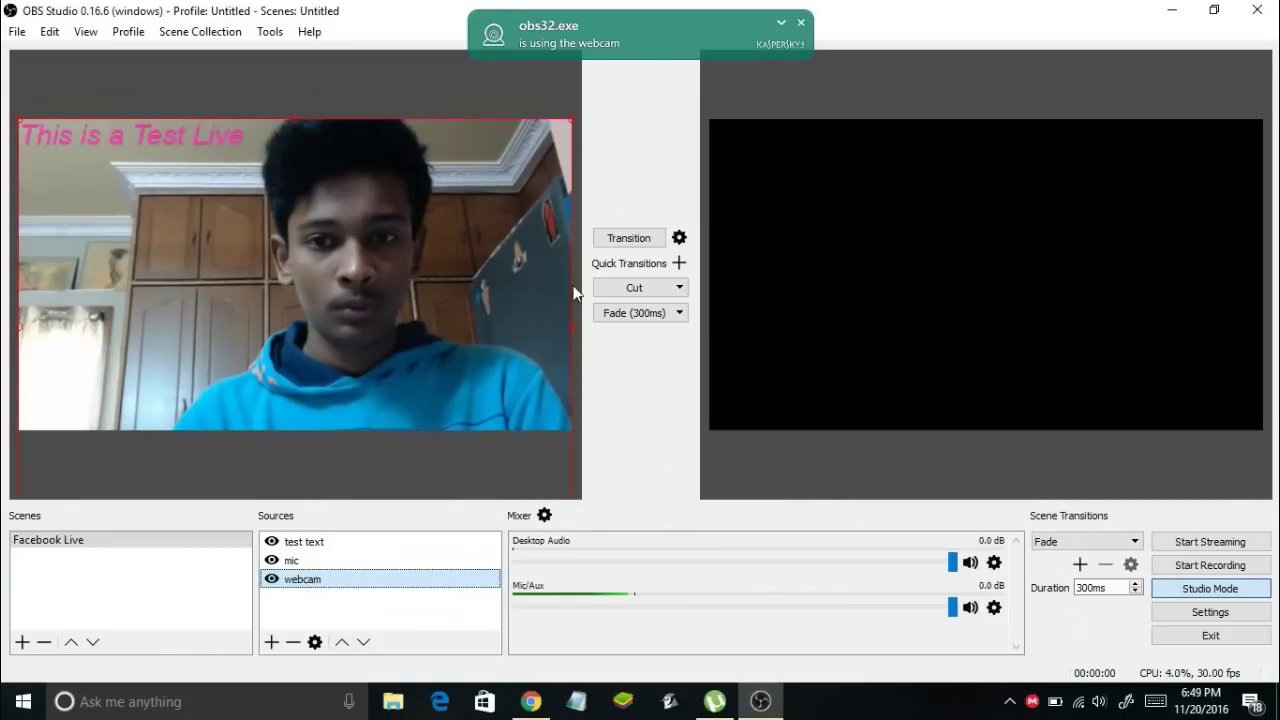
# Step: Transition the previewed Facebook Live scene to the program output
pyautogui.click(626, 242)
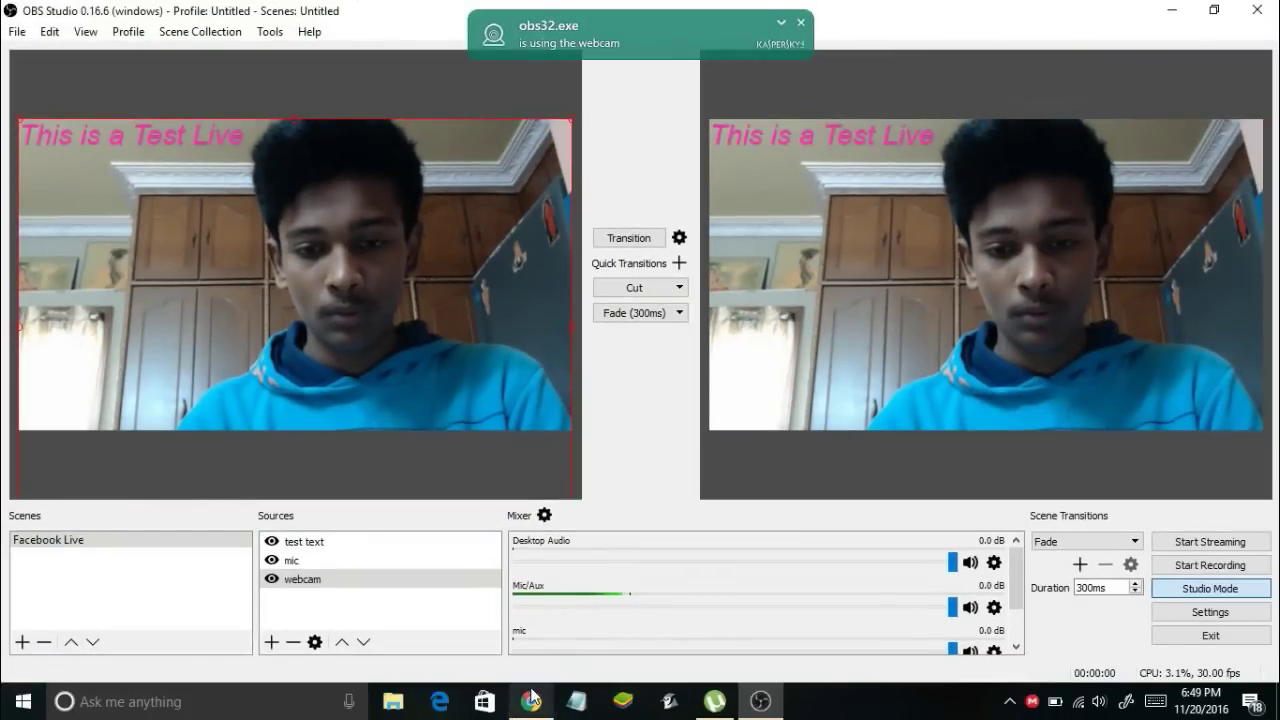
# Step: Switch to Chrome, load fb.com, and dismiss the webcam notification
pyautogui.click(531, 700)
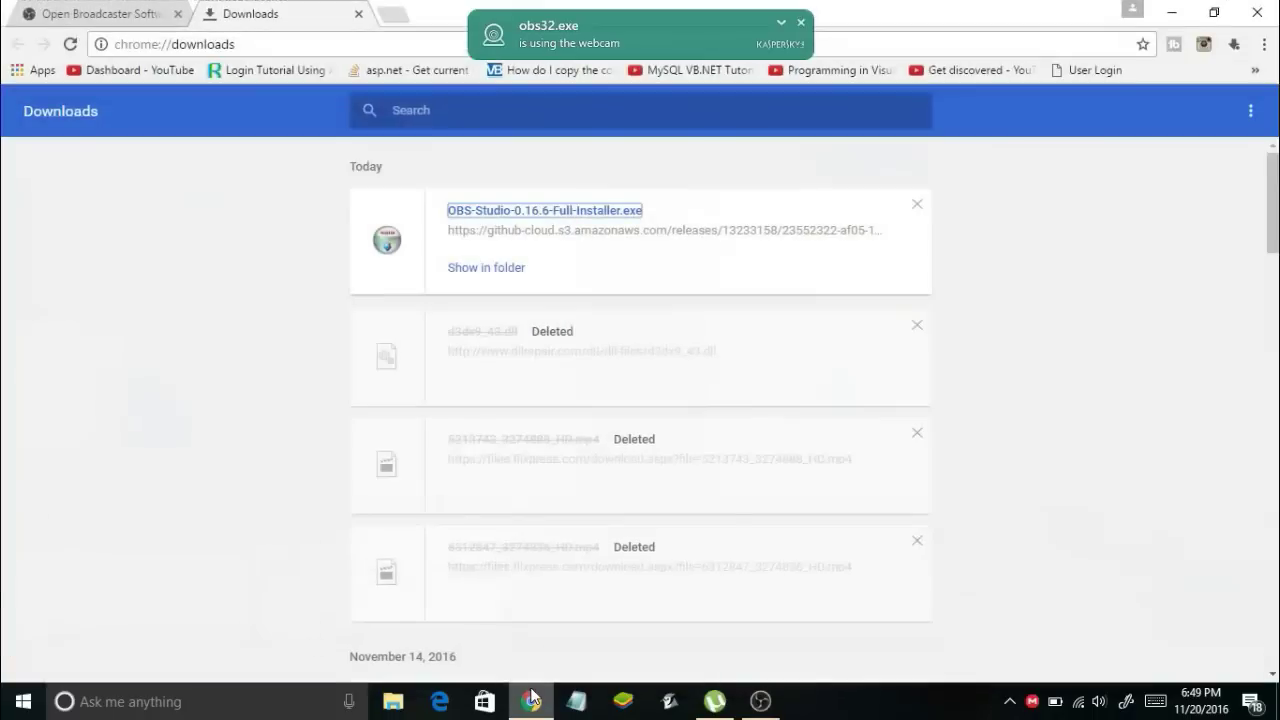
pyautogui.click(268, 44)
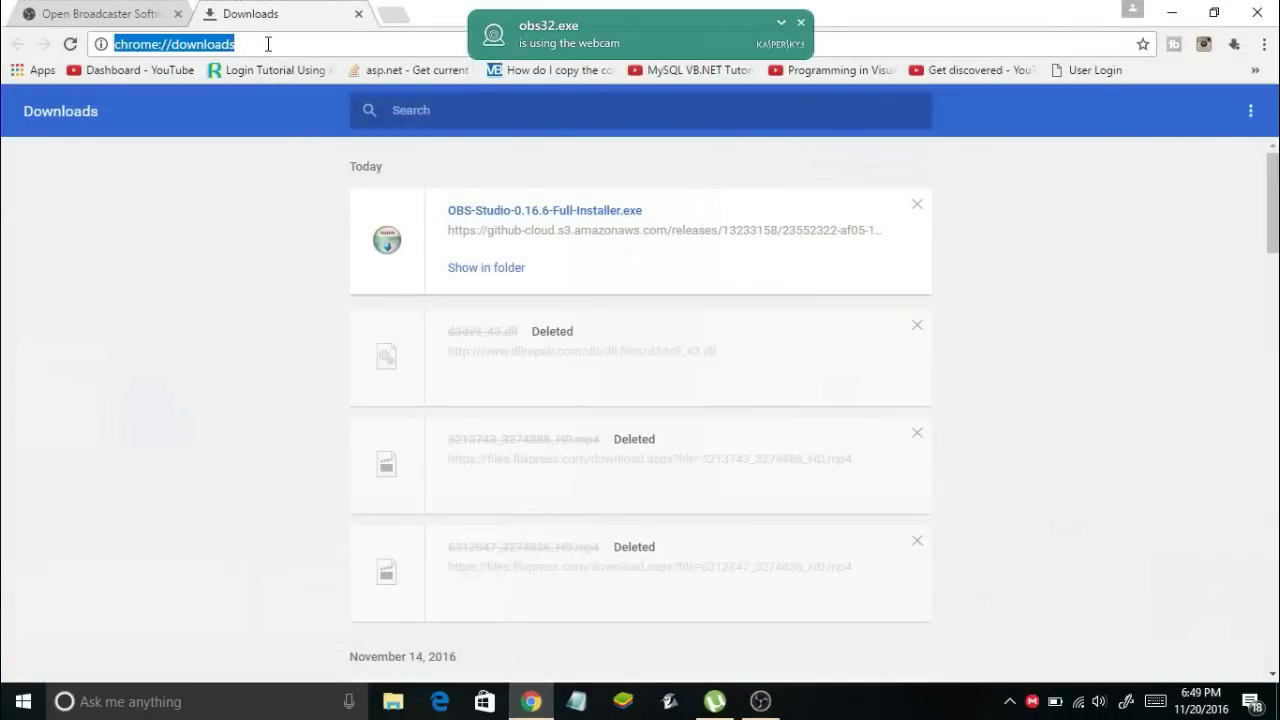
pyautogui.write('fb')
pyautogui.press('Return')
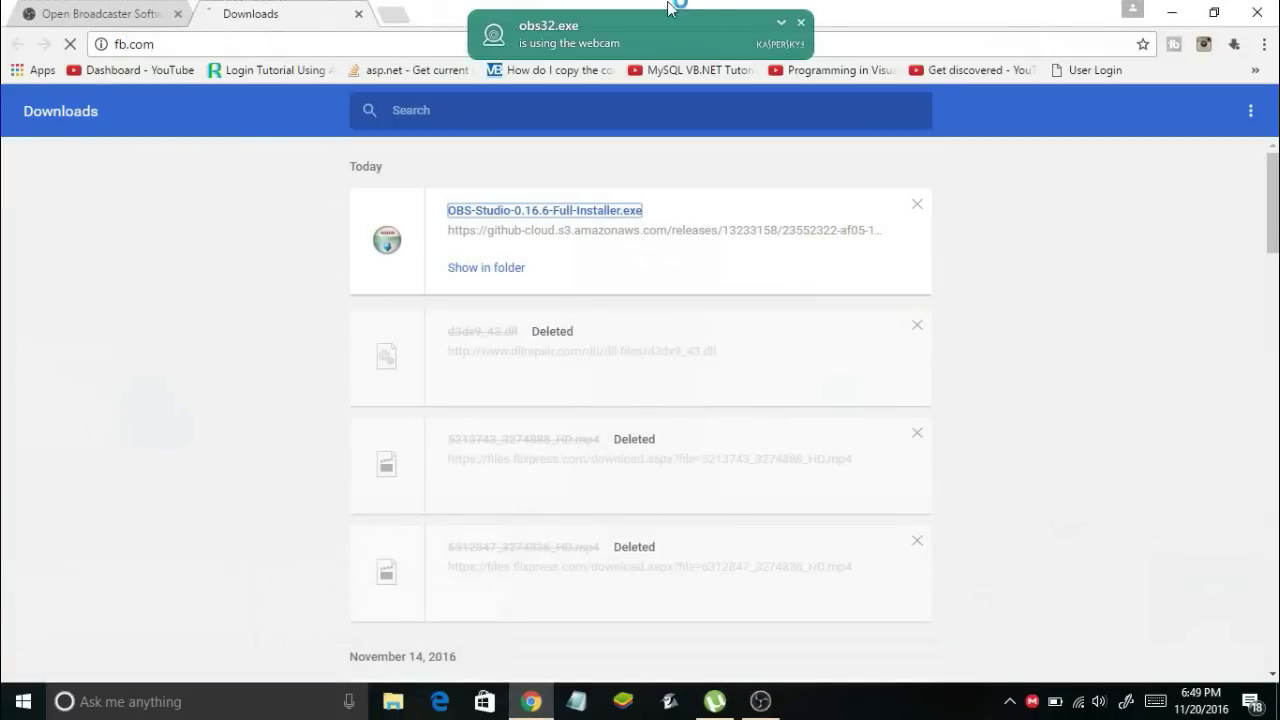
pyautogui.click(803, 24)
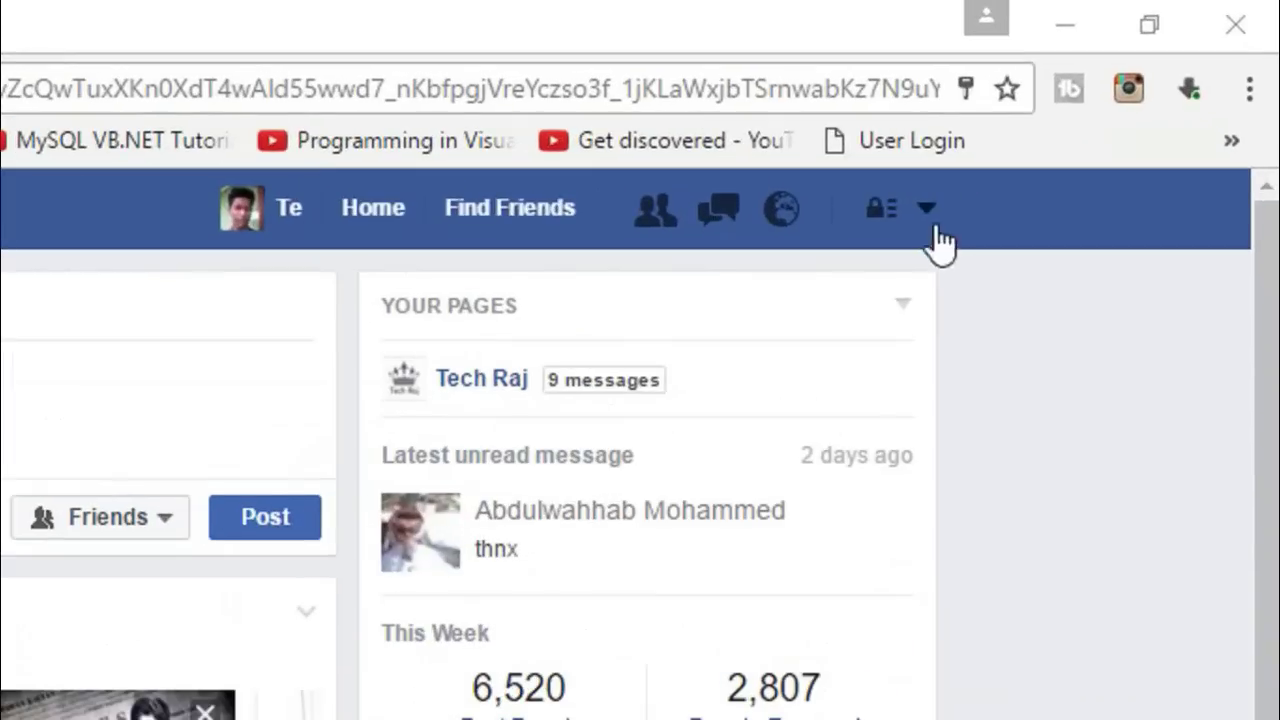
# Step: Go to the Facebook page's Video library via Publishing Tools and start creating a live video
pyautogui.click(1103, 108)
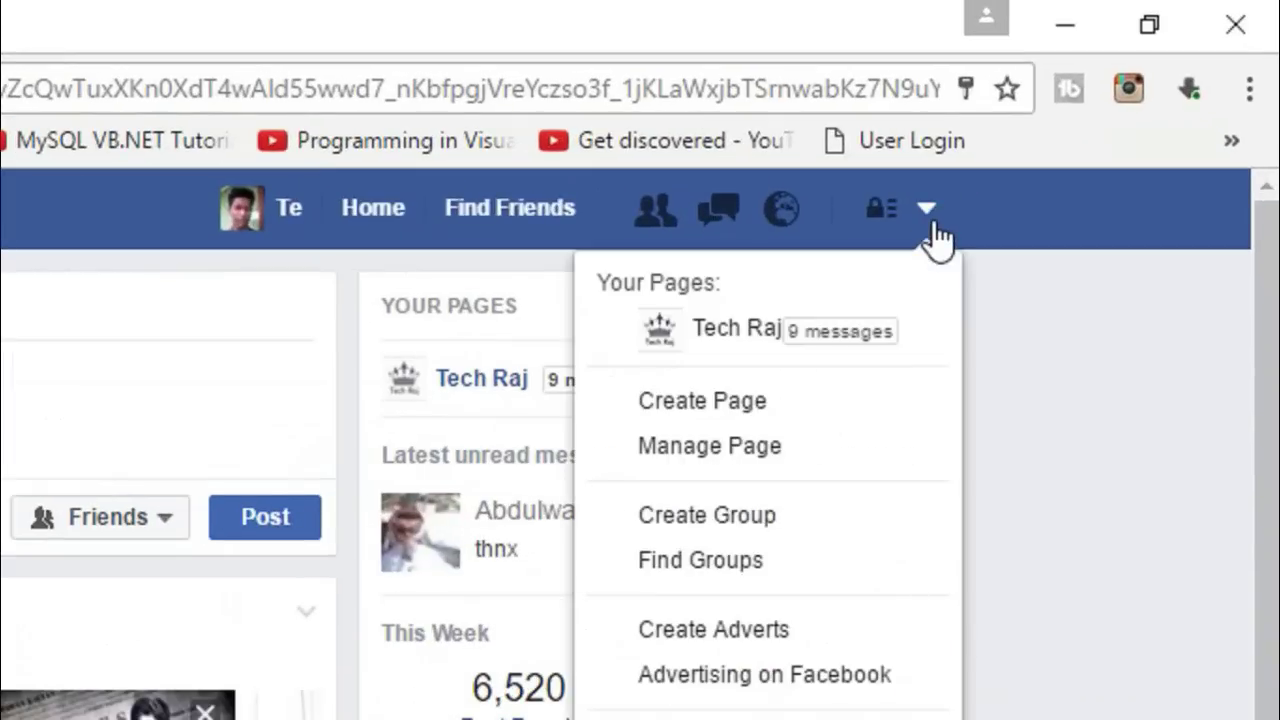
pyautogui.click(762, 340)
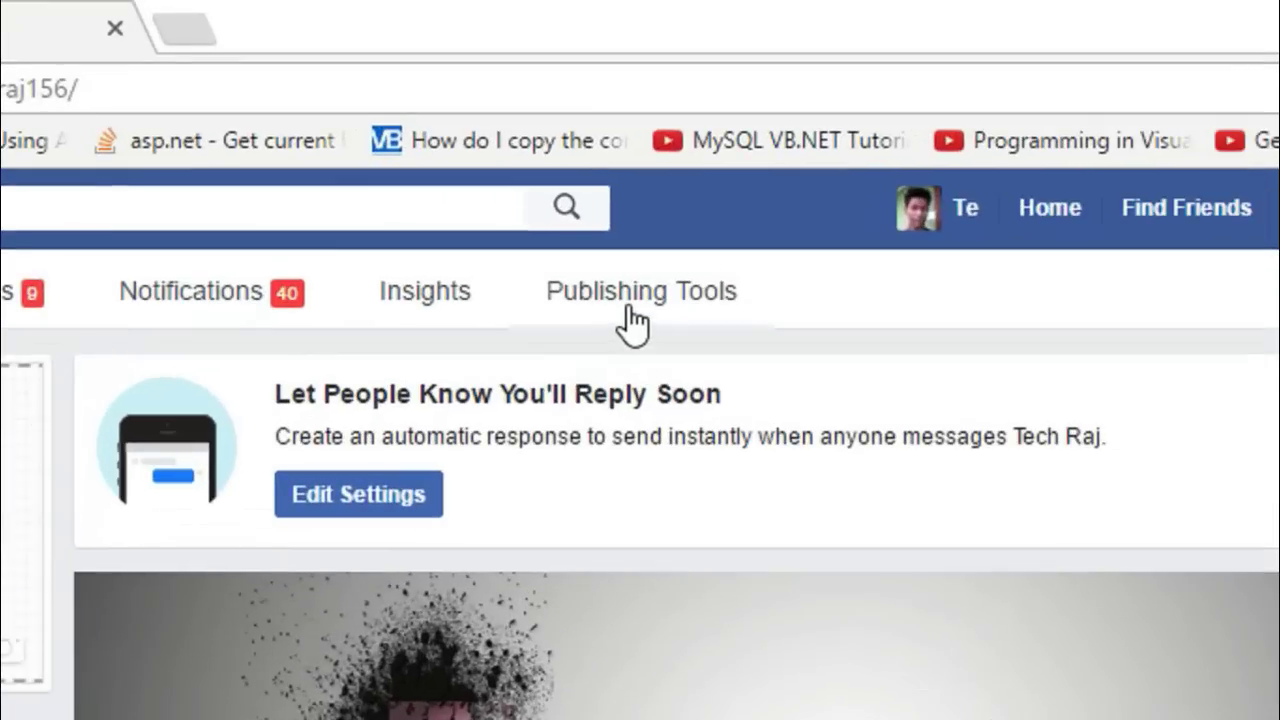
pyautogui.click(612, 306)
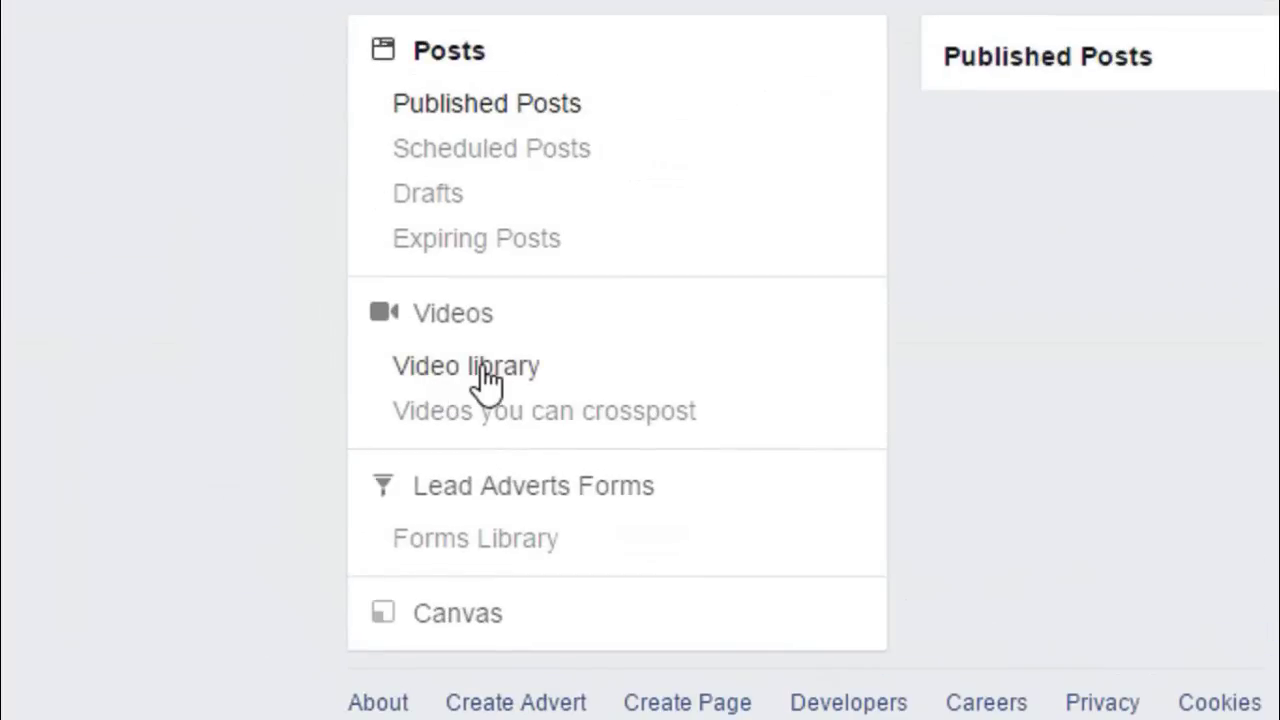
pyautogui.click(484, 368)
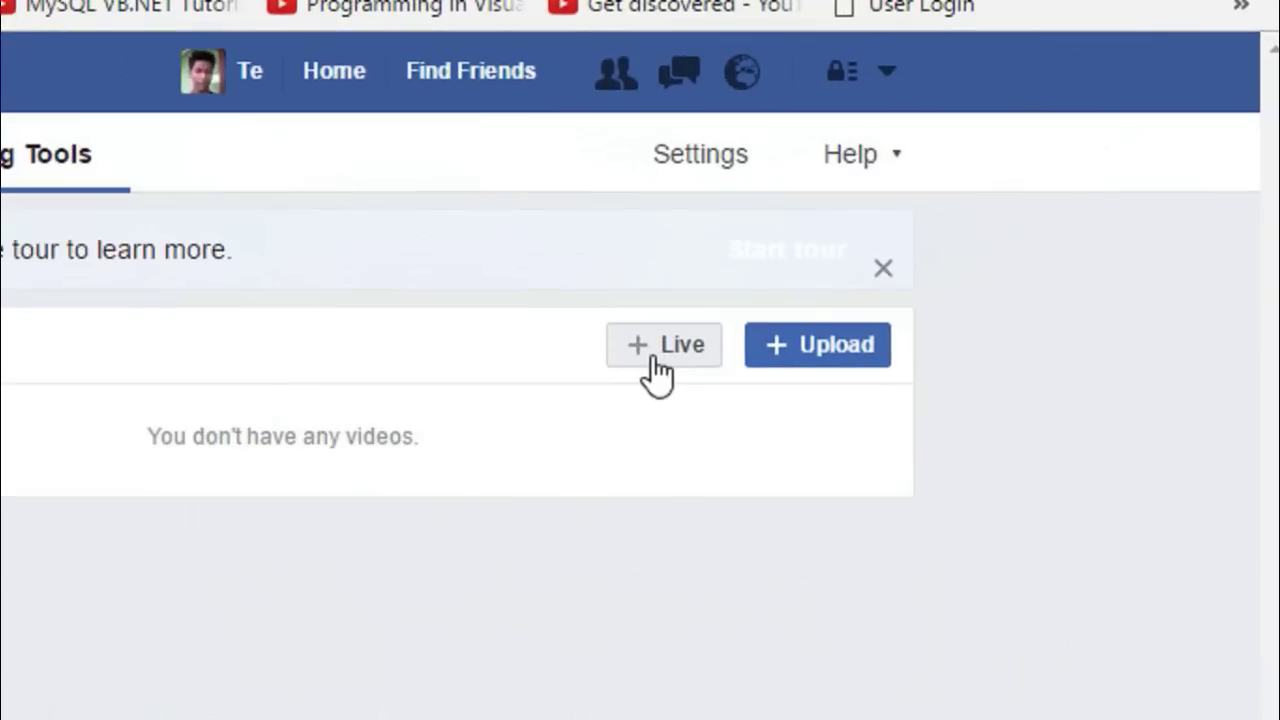
pyautogui.click(652, 356)
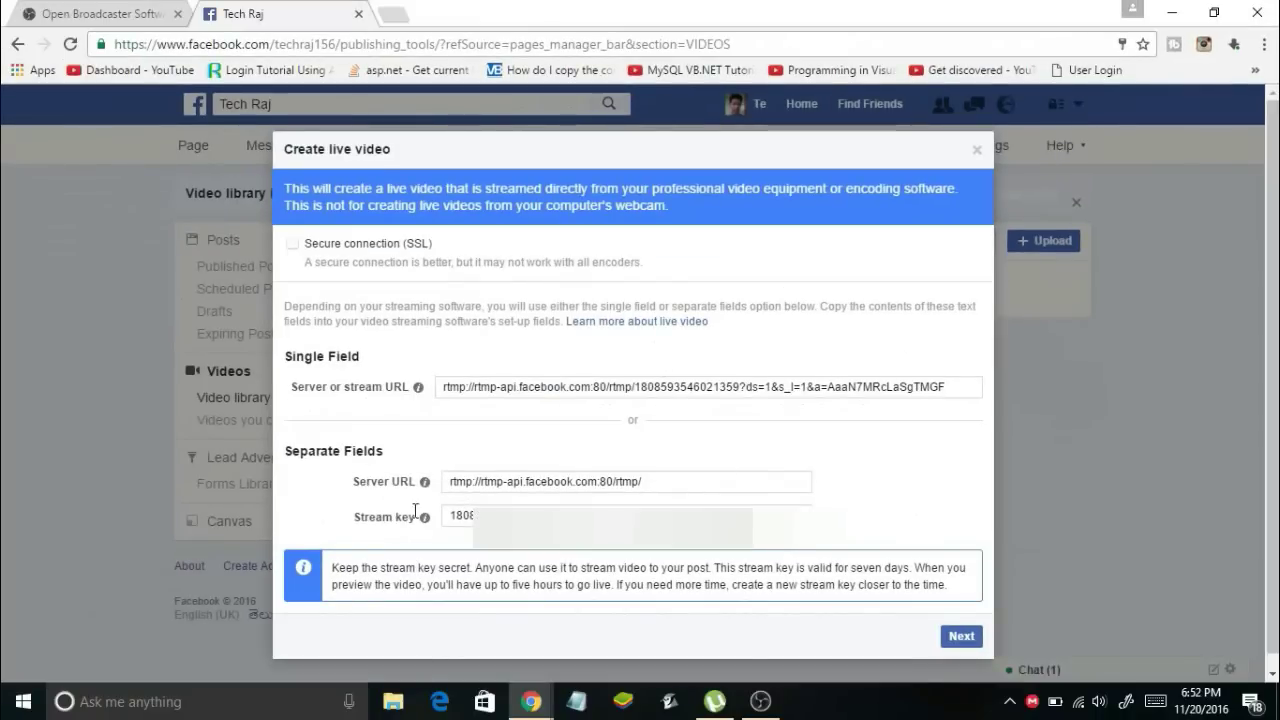
# Step: Copy the stream key from the Create live video dialog and return to OBS
pyautogui.click(462, 516)
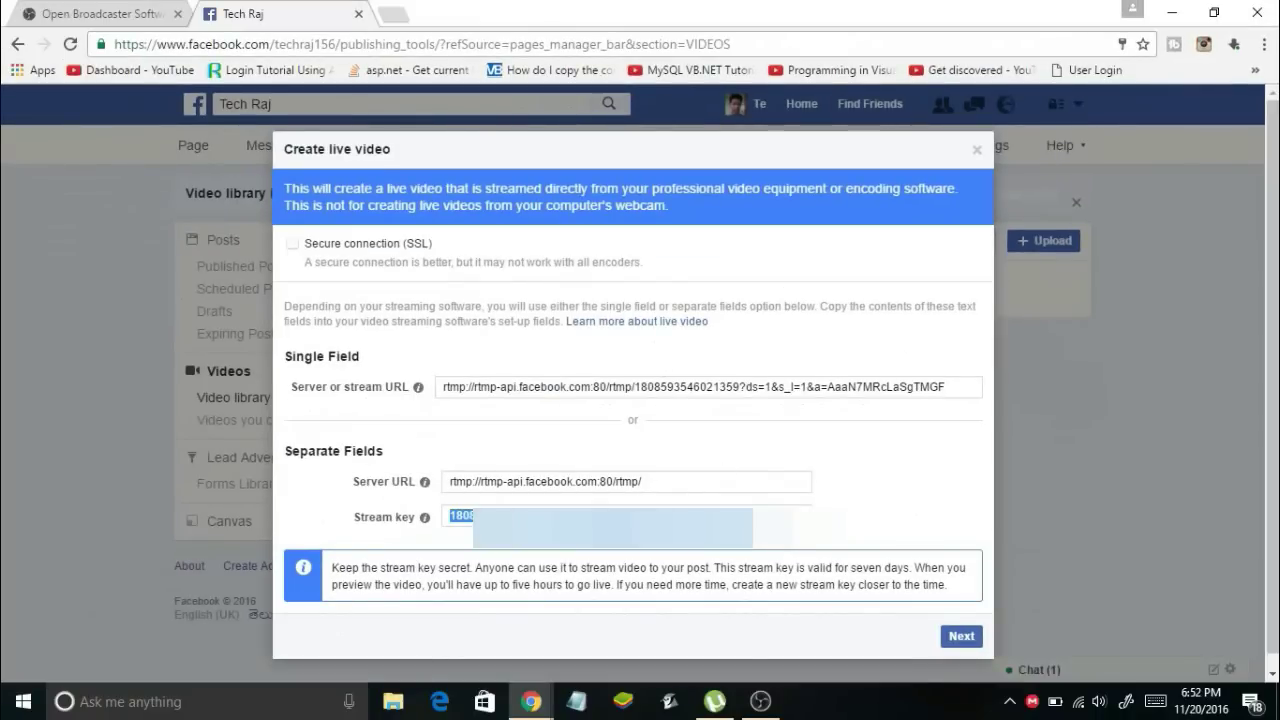
pyautogui.rightClick(512, 515)
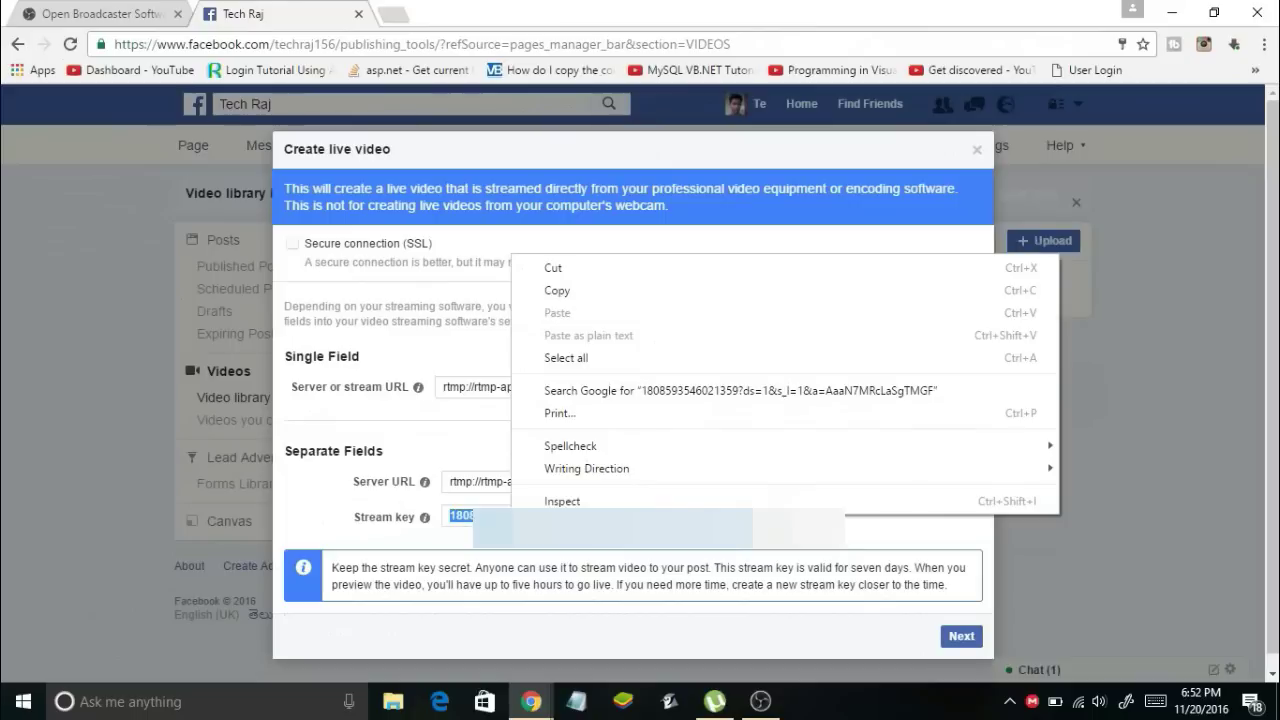
pyautogui.click(572, 291)
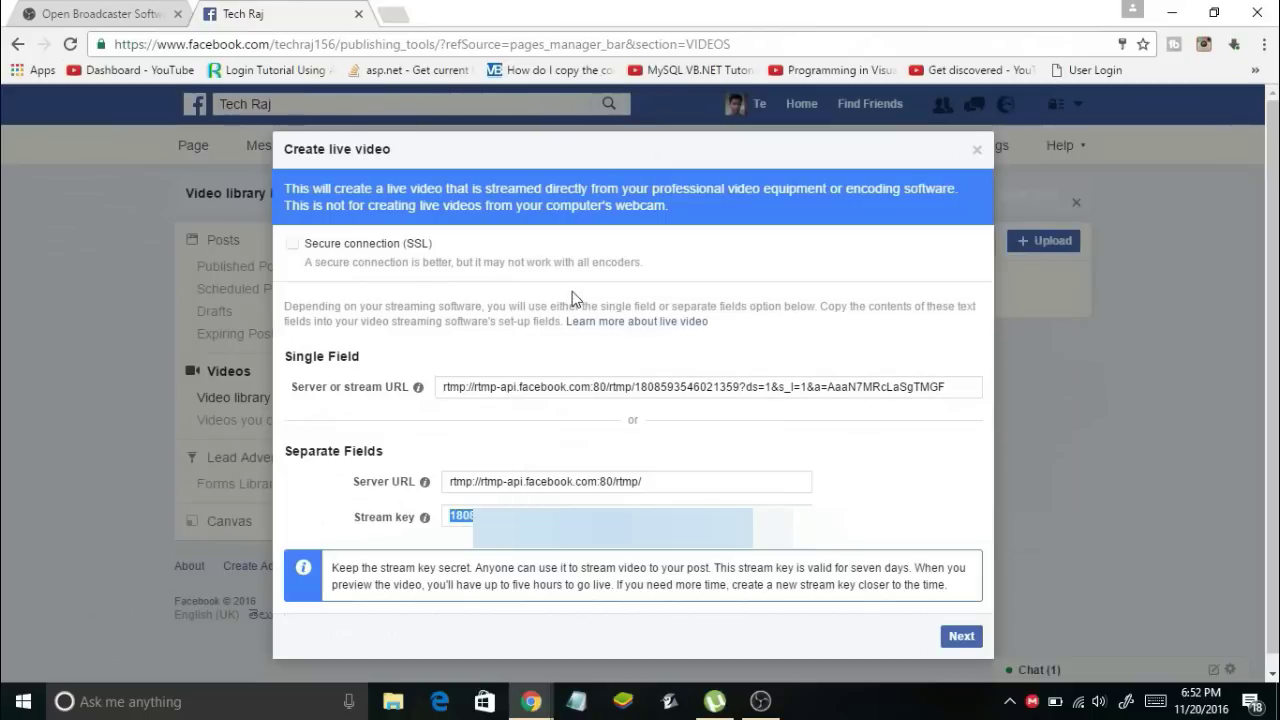
pyautogui.click(761, 702)
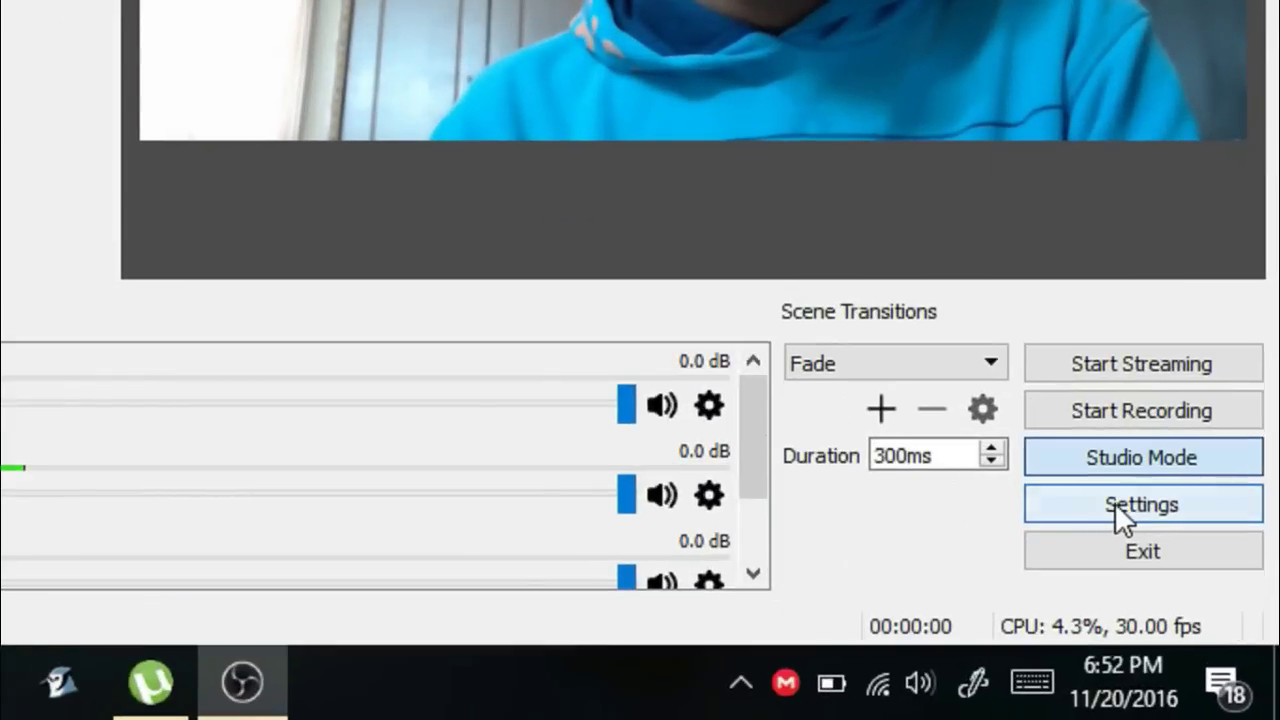
# Step: In Stream settings, paste the Facebook stream key, choose Facebook Live as service, and save
pyautogui.click(1114, 502)
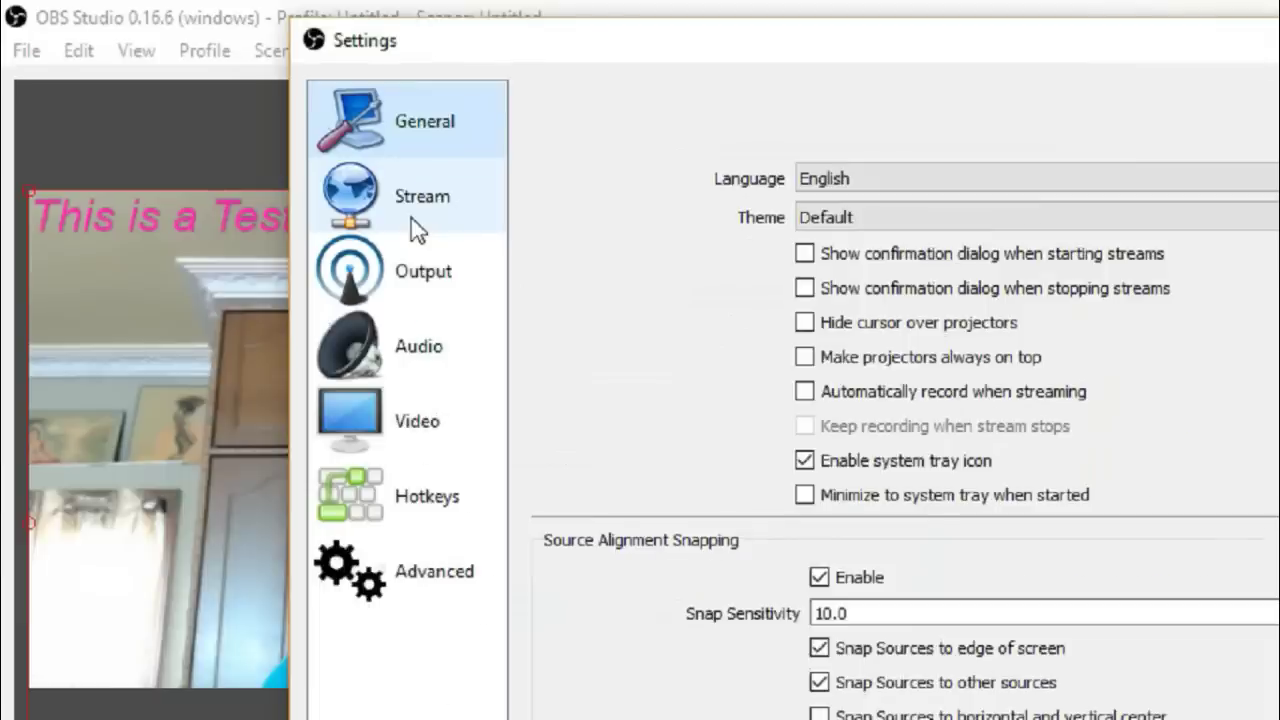
pyautogui.click(260, 137)
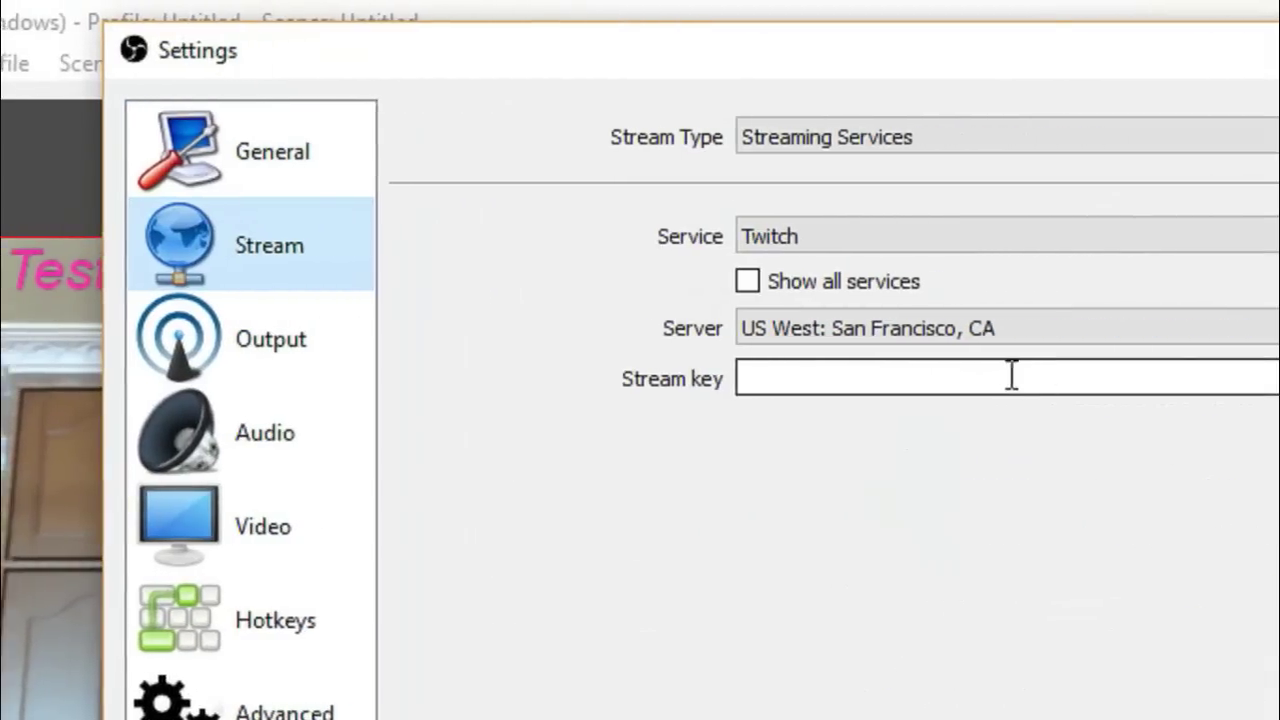
pyautogui.click(1250, 379)
pyautogui.rightClick(1250, 382)
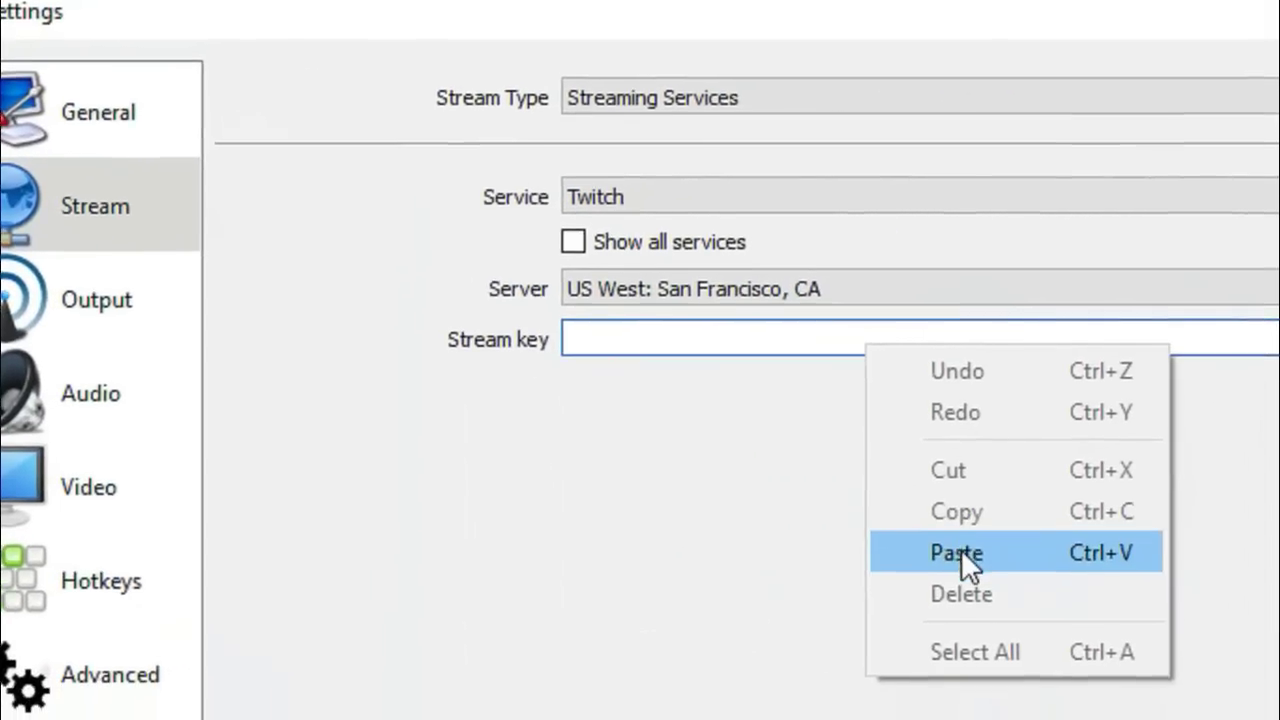
pyautogui.click(1000, 592)
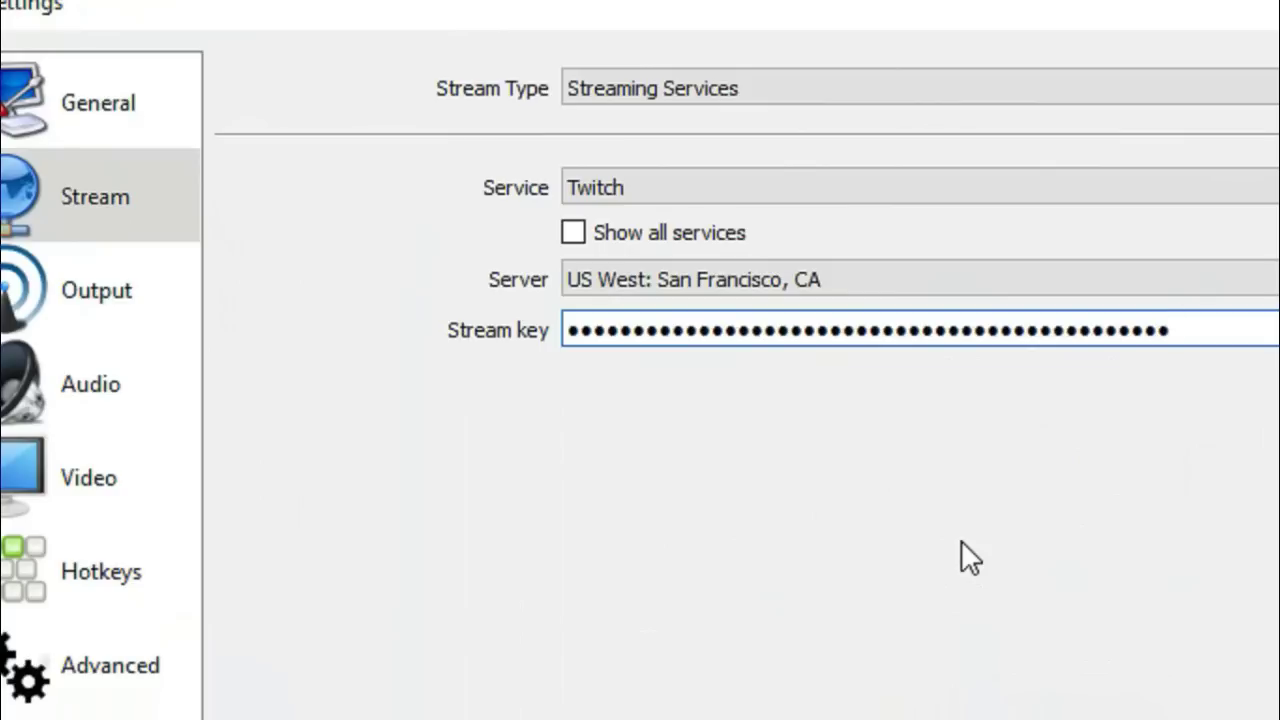
pyautogui.click(631, 193)
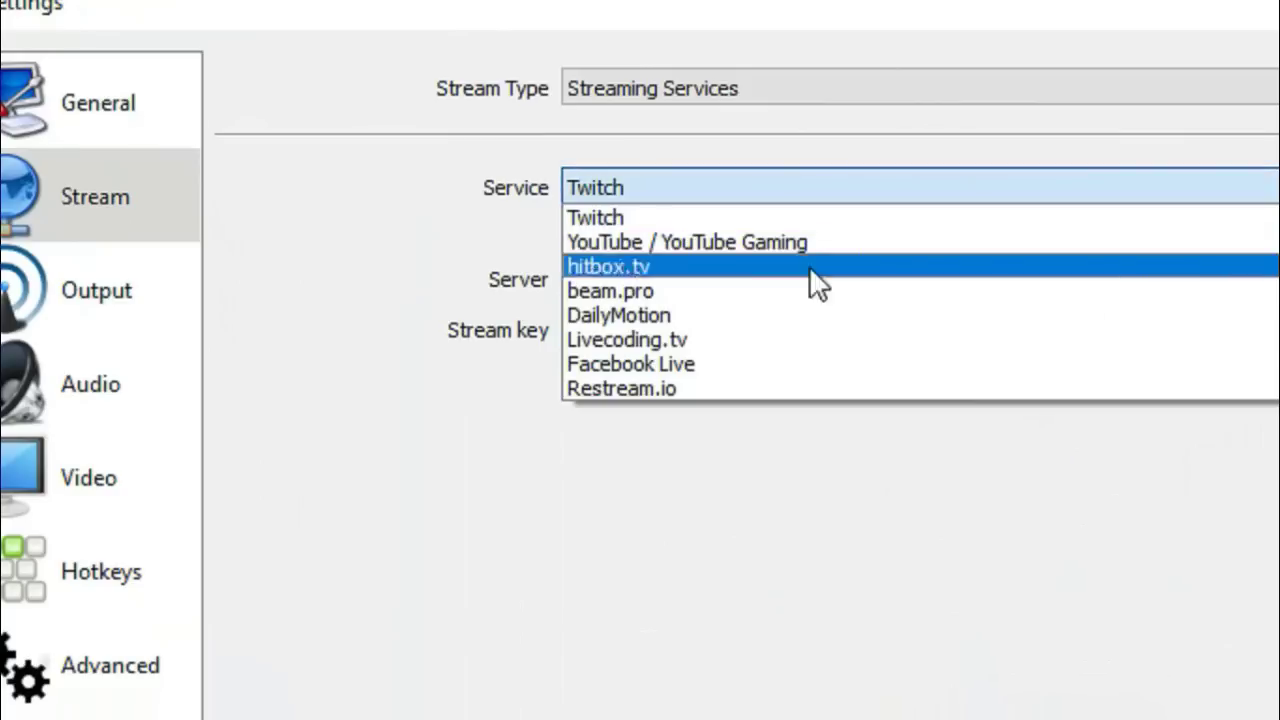
pyautogui.click(762, 362)
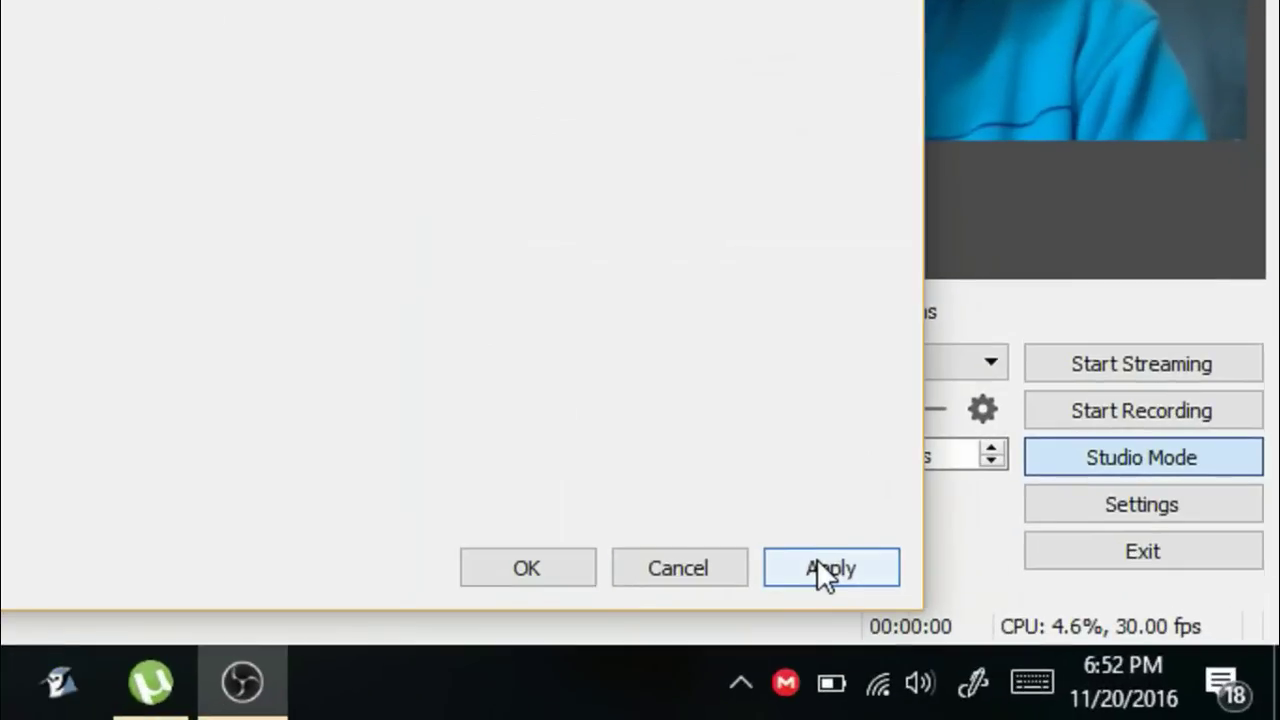
pyautogui.click(1051, 645)
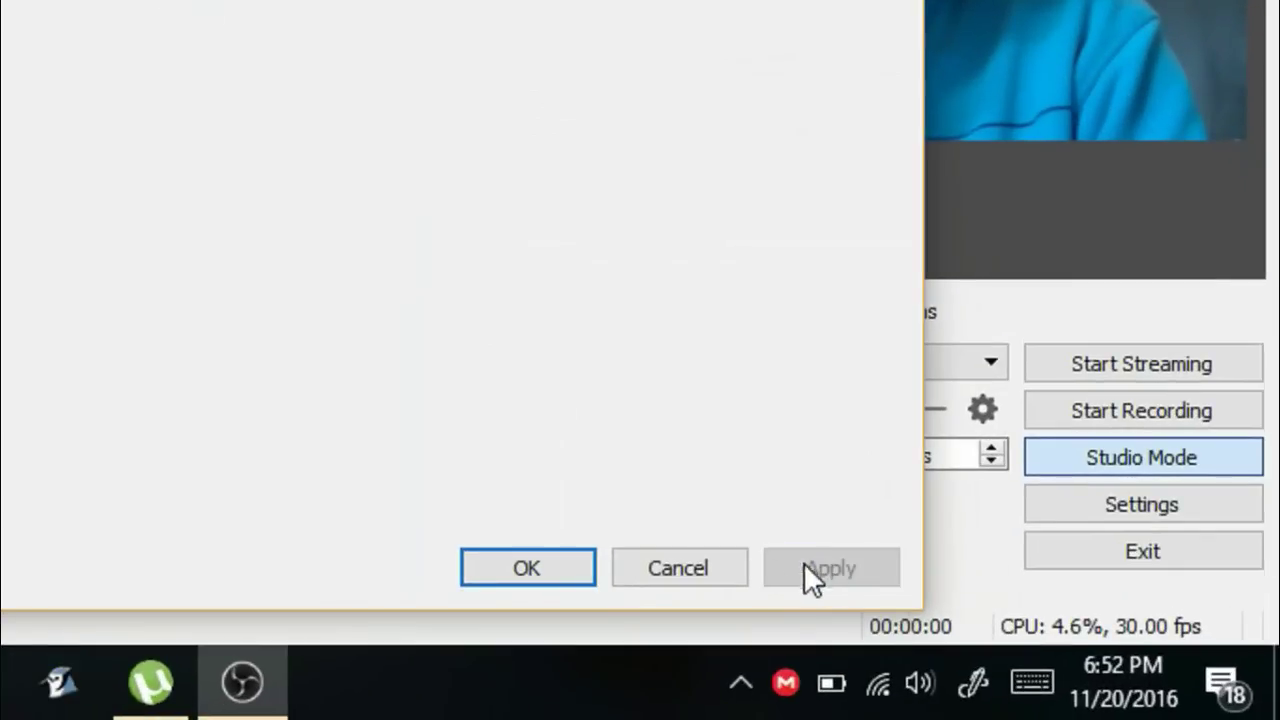
pyautogui.click(582, 568)
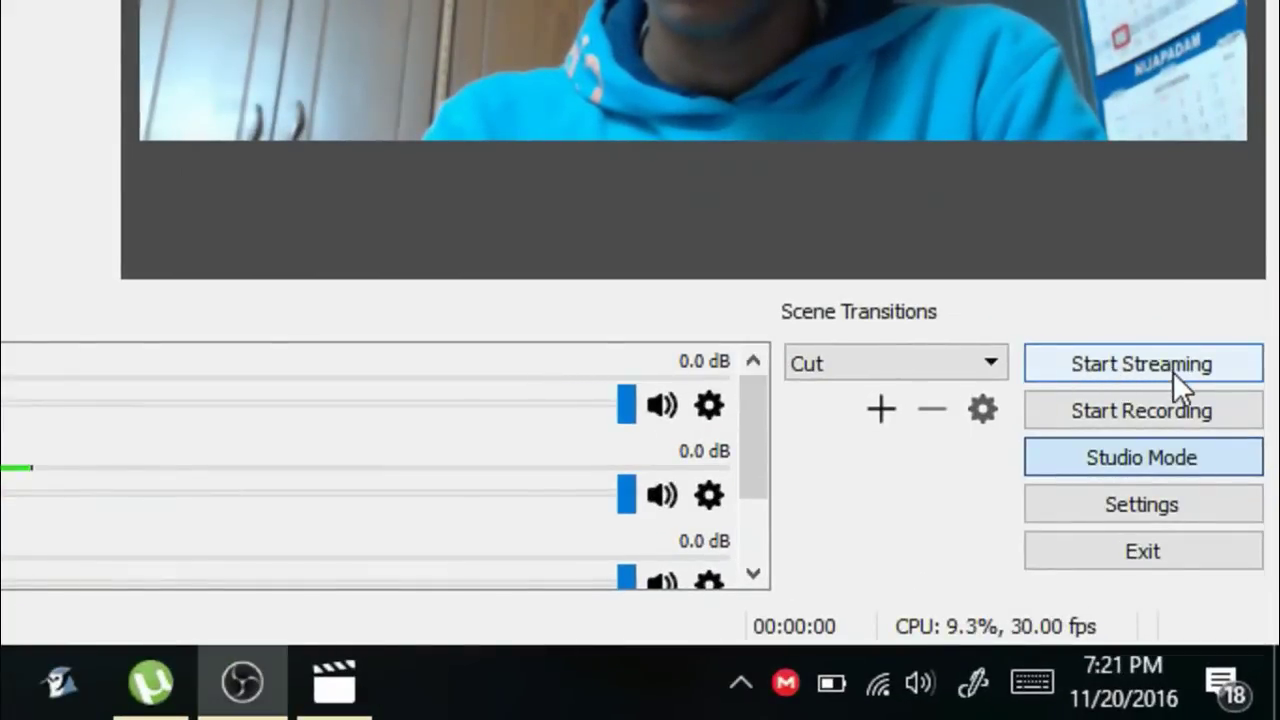
# Step: Start streaming and bring the Facebook page in Chrome back up
pyautogui.click(1170, 368)
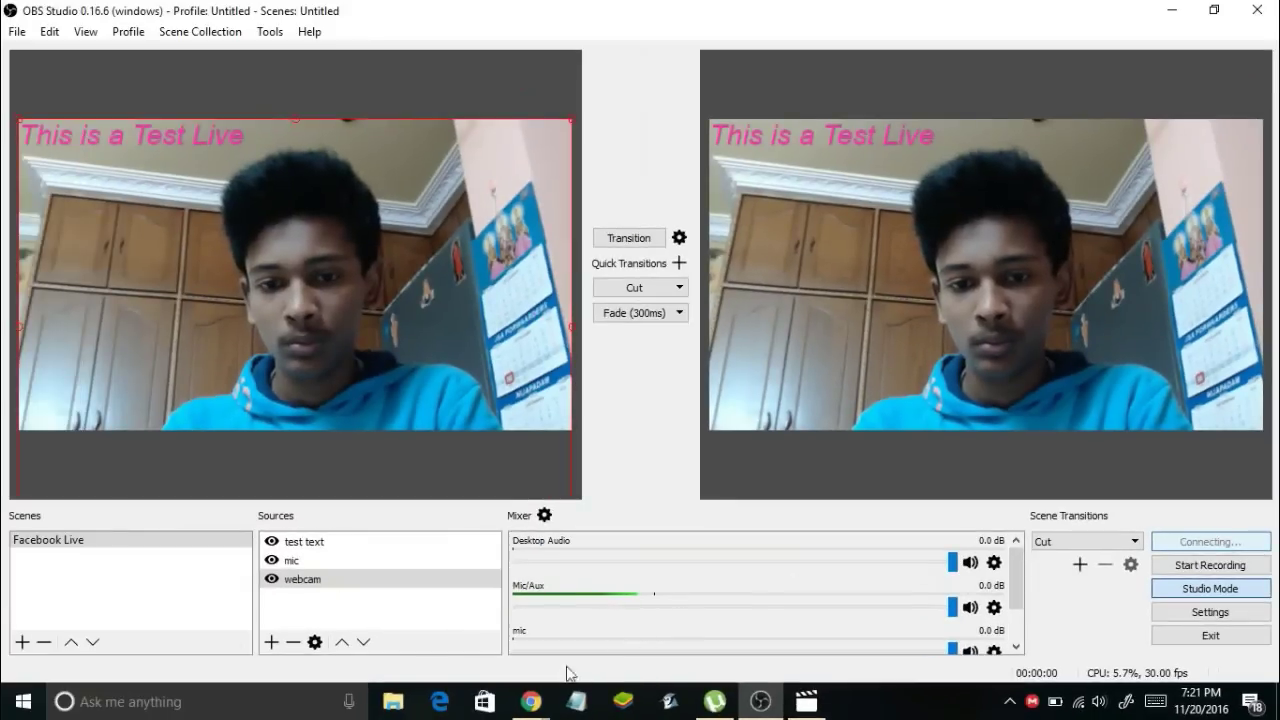
pyautogui.moveTo(530, 702)
pyautogui.click(468, 630)
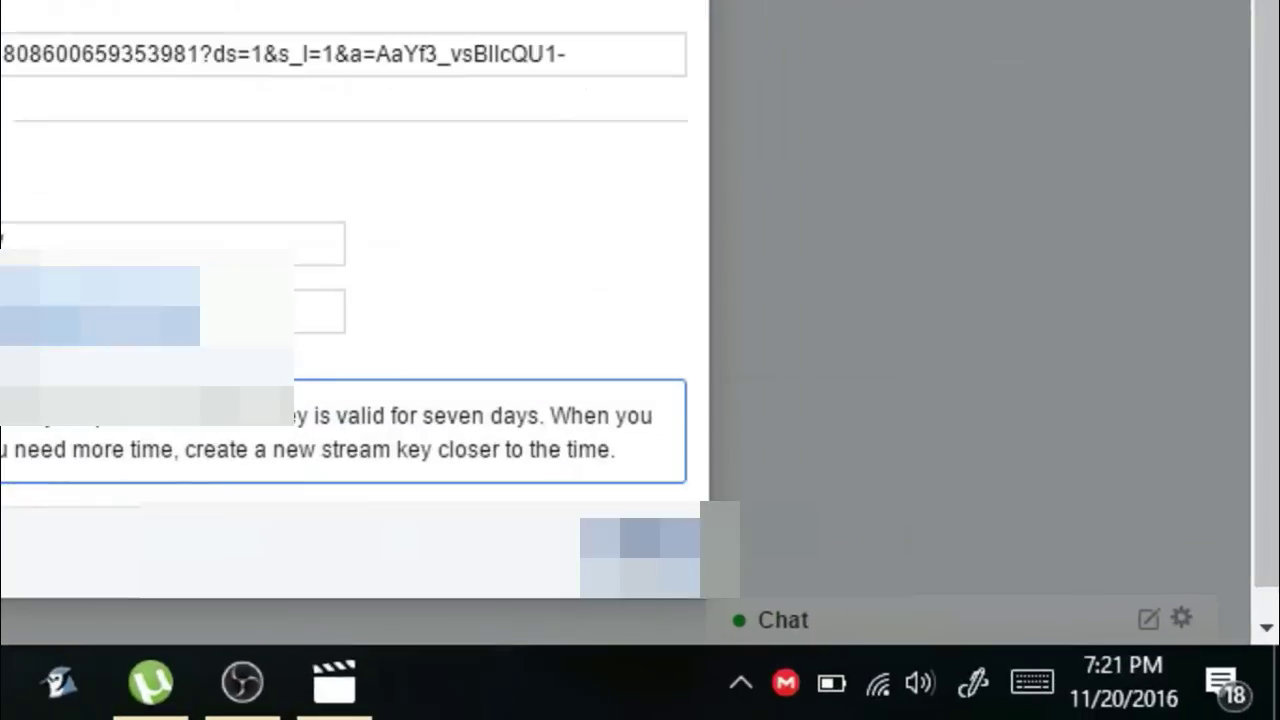
# Step: Add the description 'Hey There!', check the stream preview, and go live on the page
pyautogui.click(950, 634)
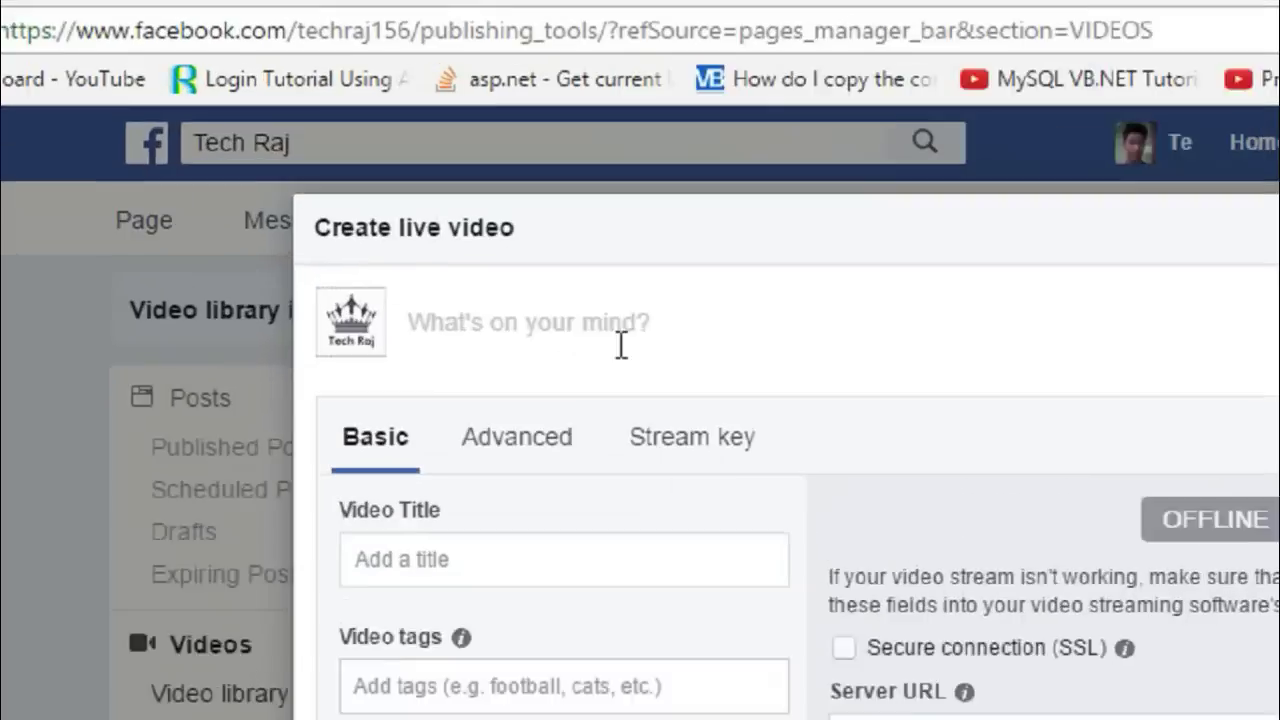
pyautogui.write('Hey')
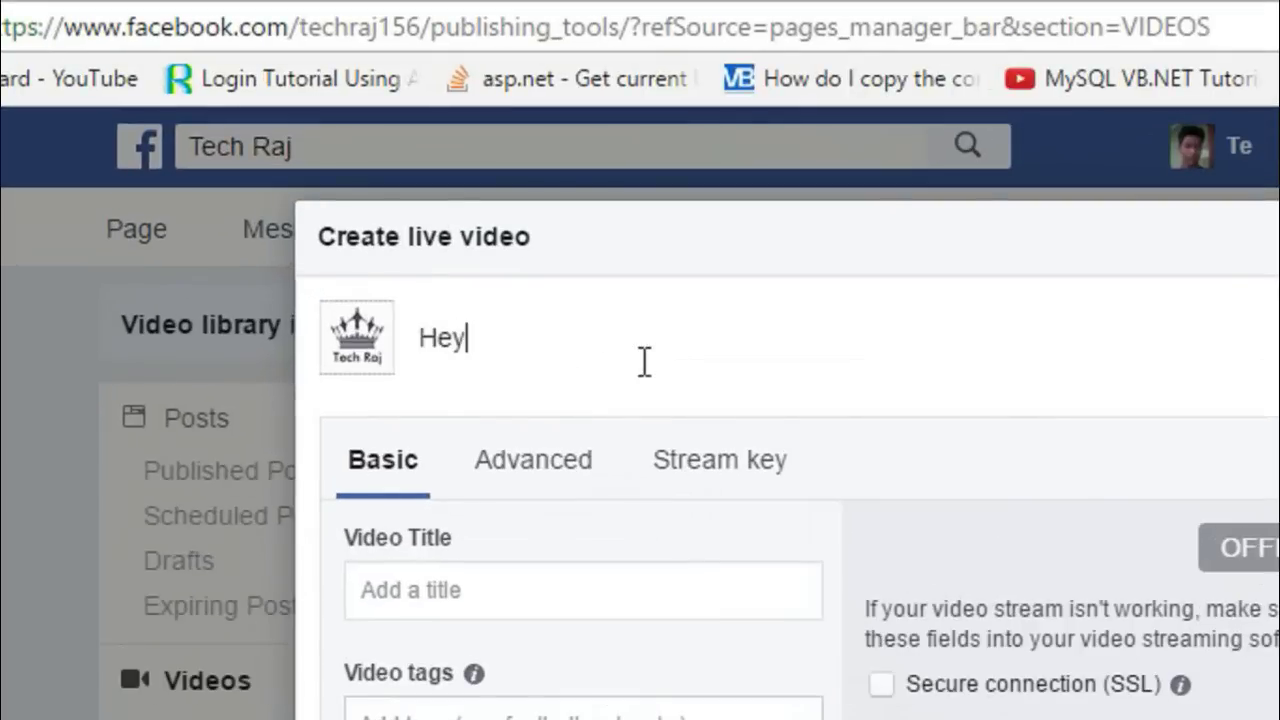
pyautogui.write(' There!')
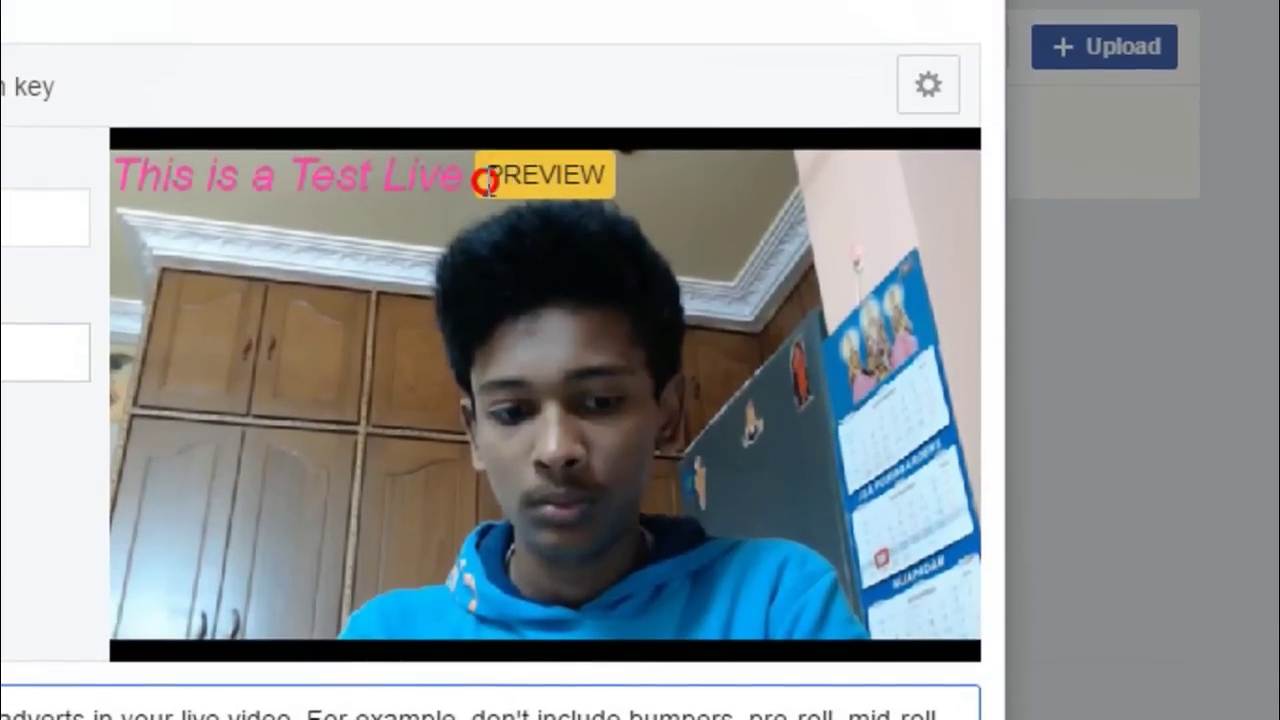
pyautogui.moveTo(486, 181); pyautogui.dragTo(612, 178)
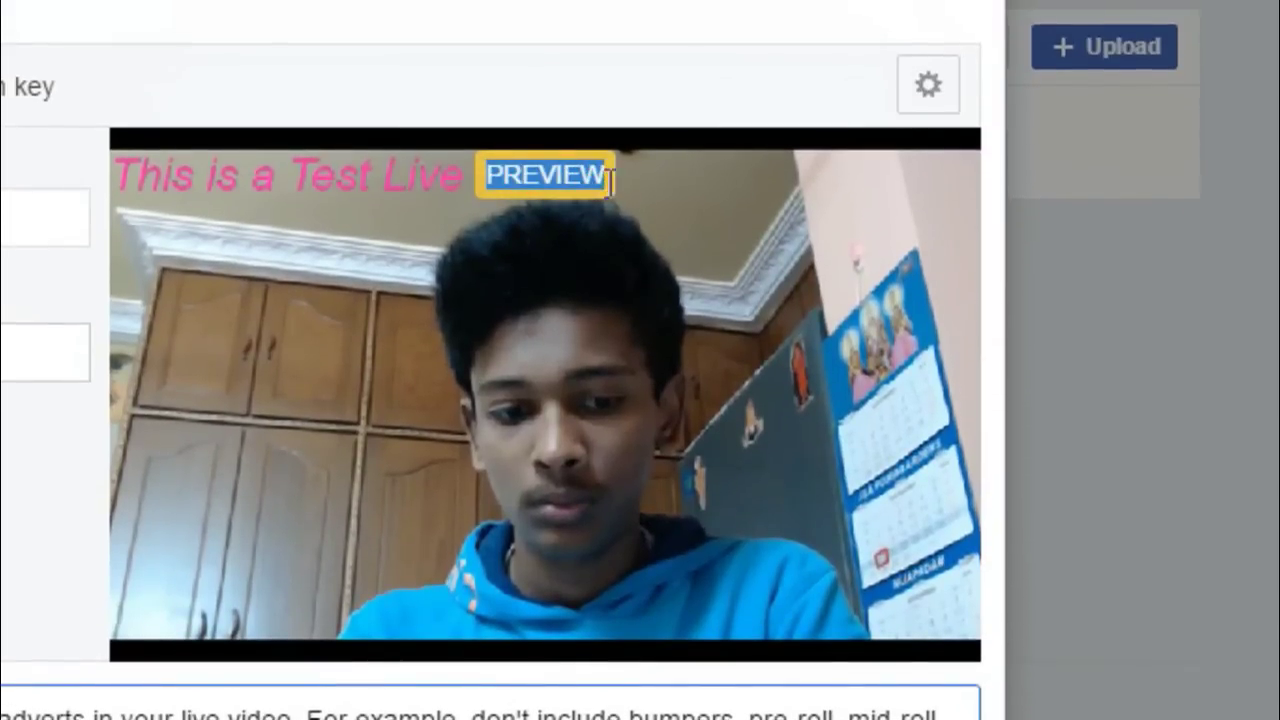
pyautogui.click(707, 590)
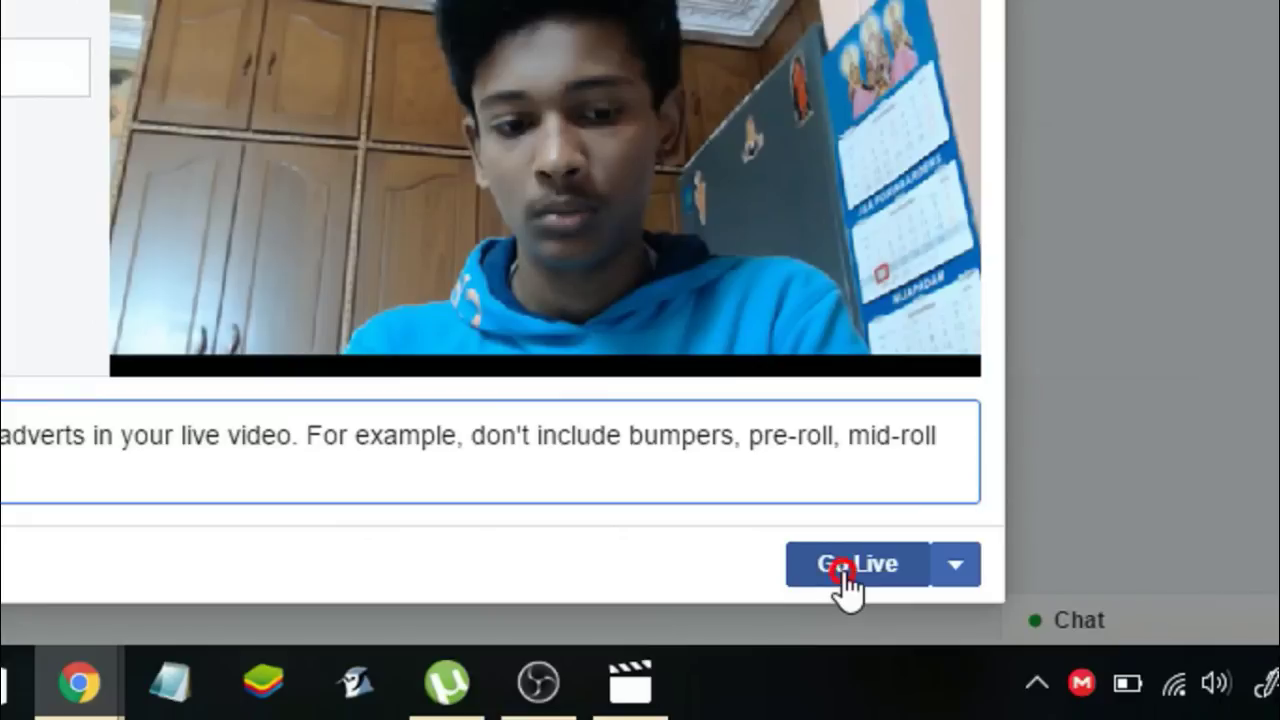
pyautogui.click(840, 568)
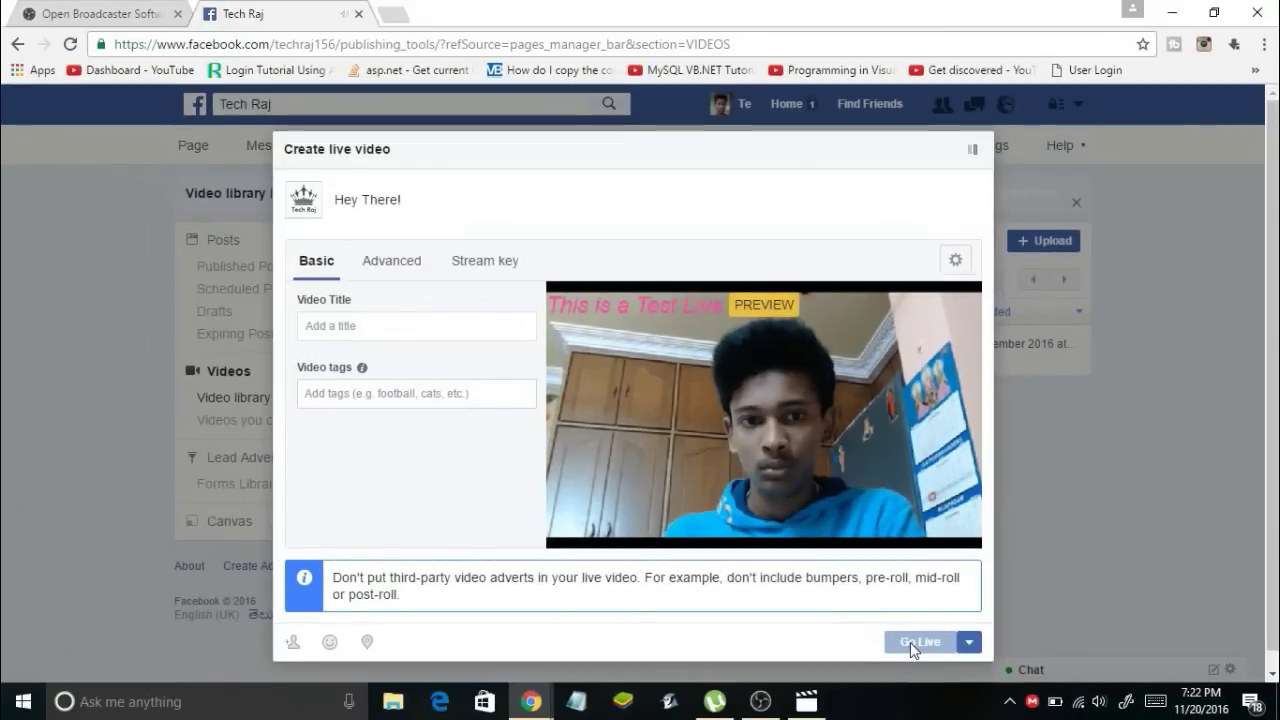
pyautogui.click(764, 702)
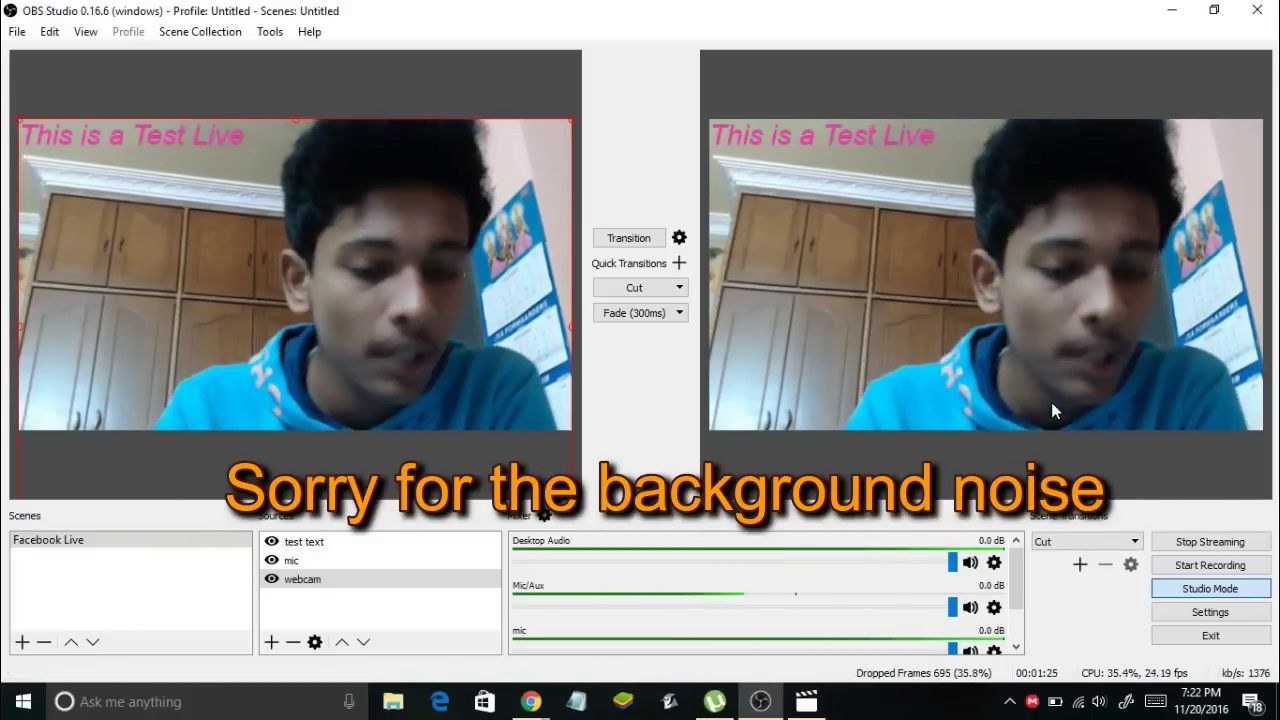
# Step: Return to Chrome to view the live 'Hey There!' post on the Facebook page
pyautogui.click(527, 704)
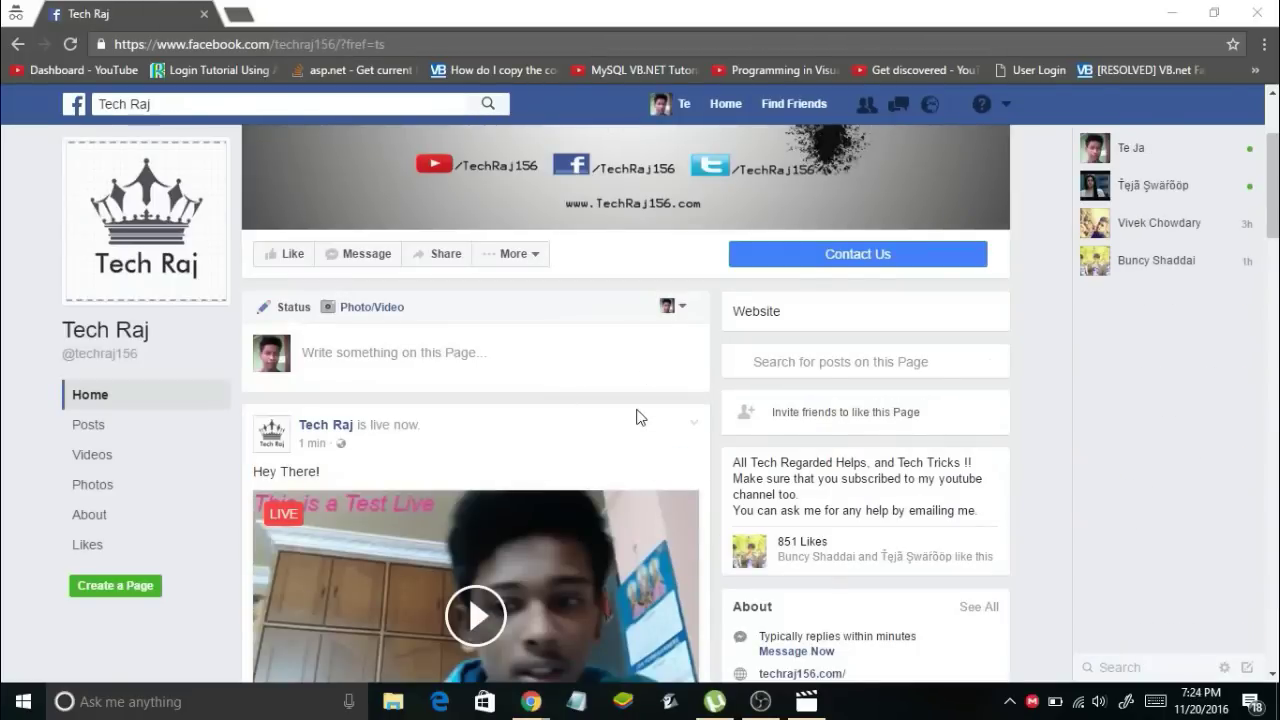
# Step: Play the live 'Hey There!' post, stop the OBS stream, and return to its Video details
pyautogui.scroll(-2, 643, 417)
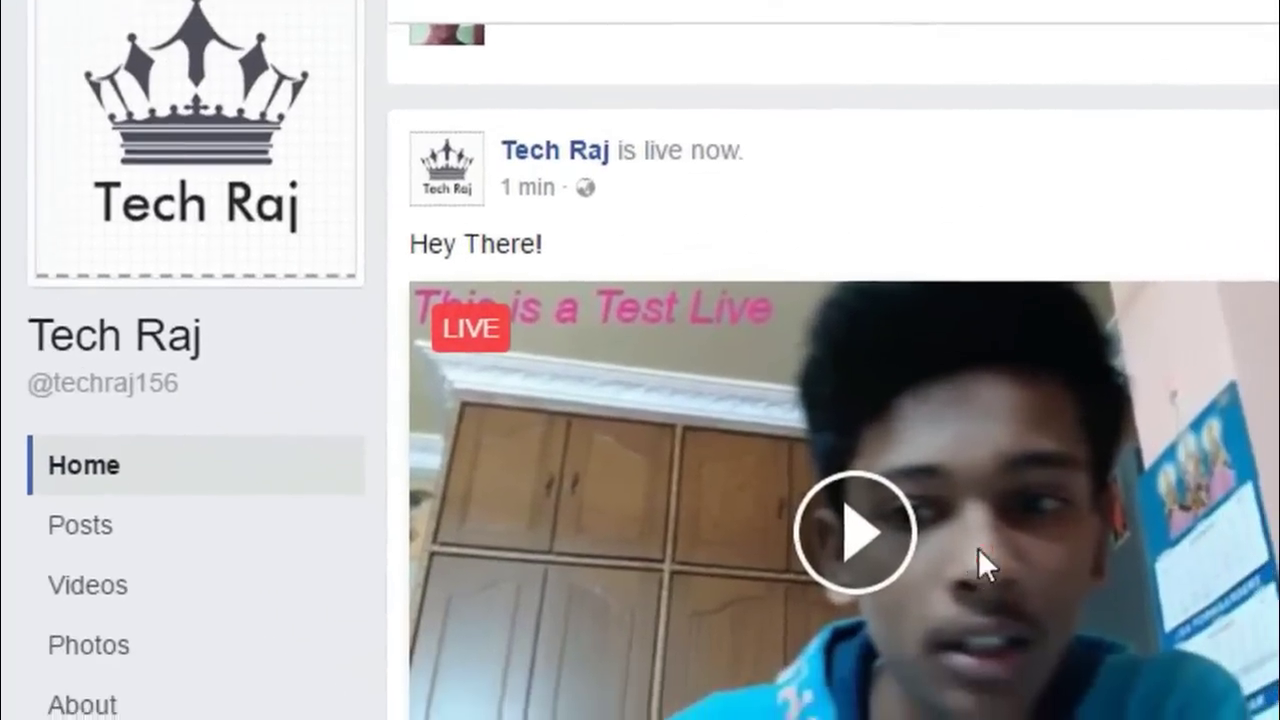
pyautogui.click(978, 548)
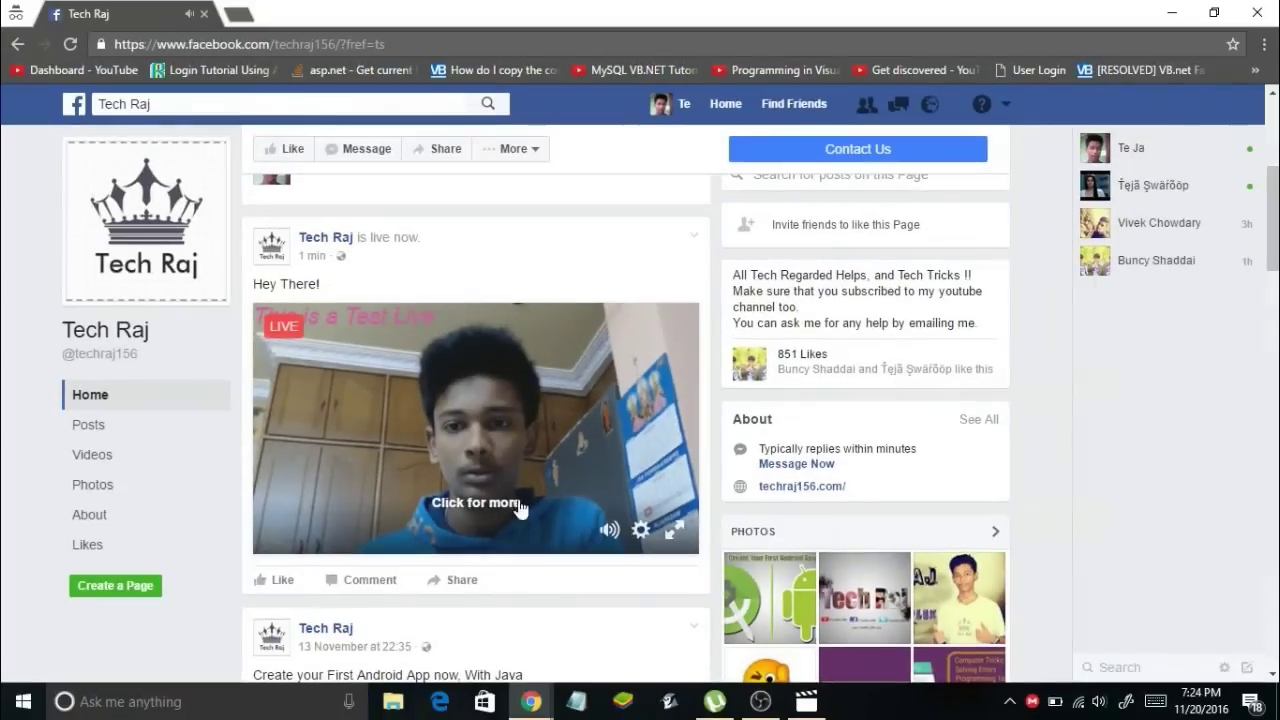
pyautogui.click(760, 701)
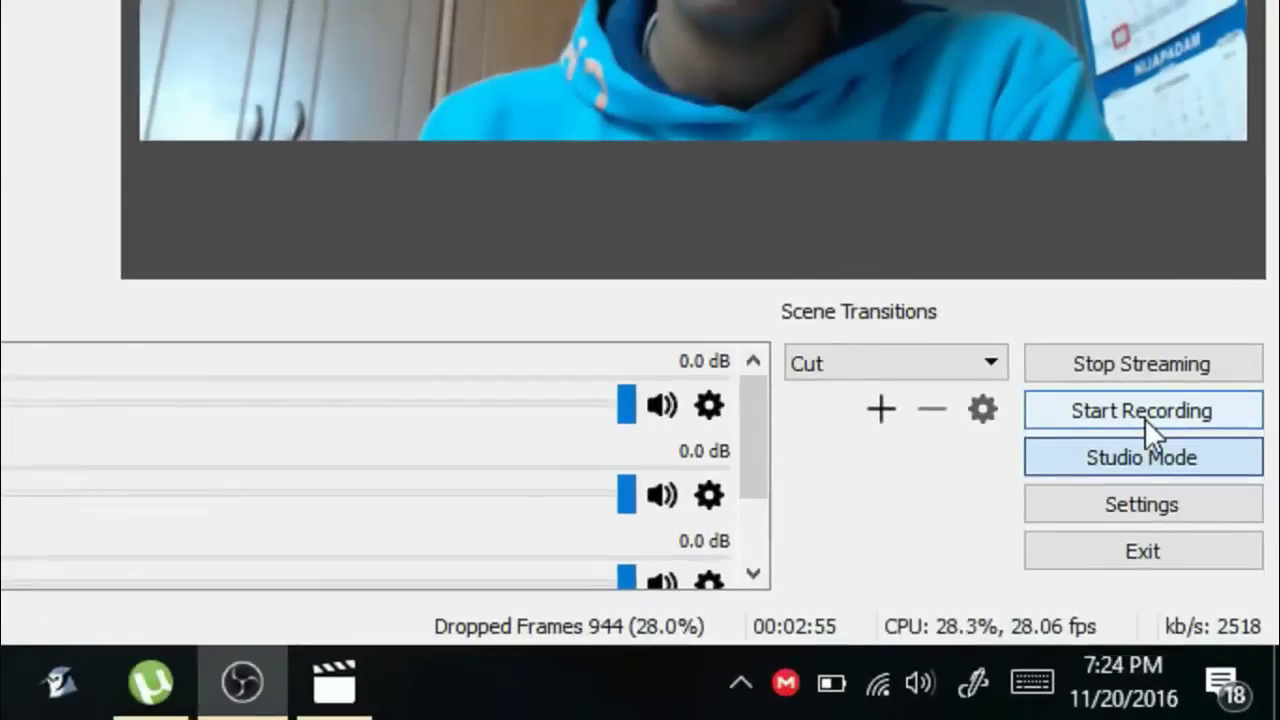
pyautogui.click(1122, 366)
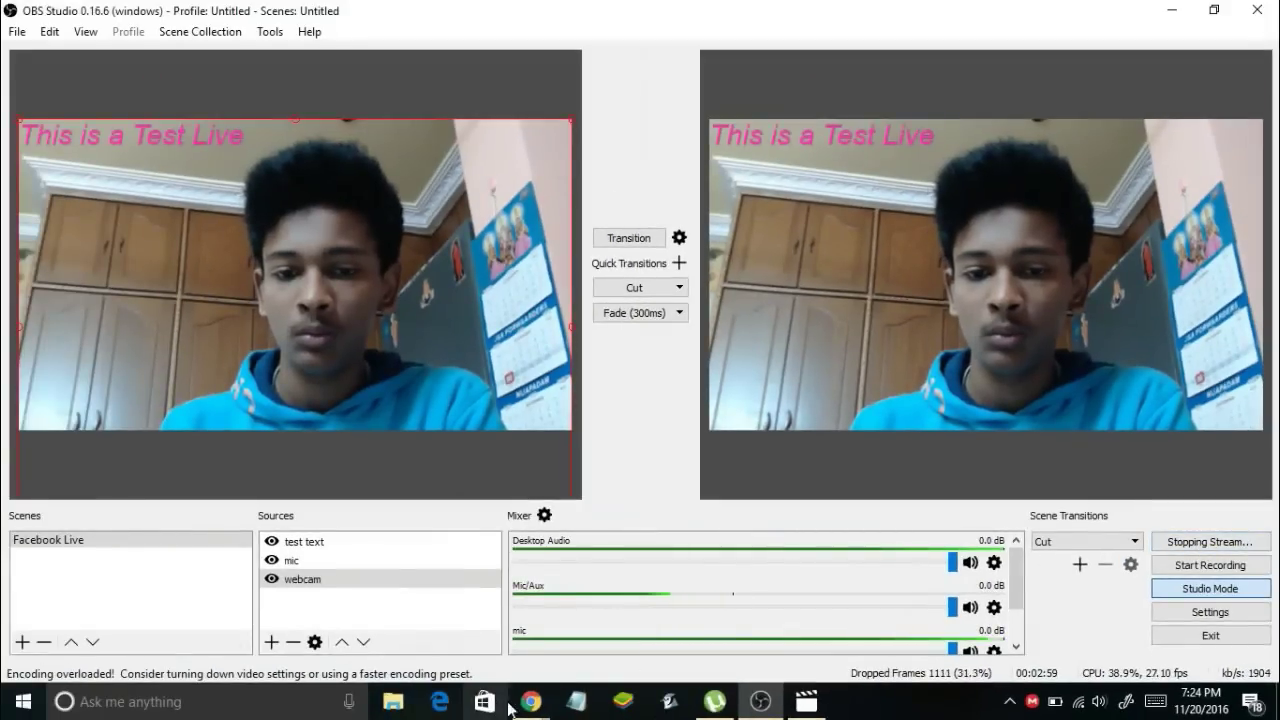
pyautogui.moveTo(519, 708)
pyautogui.click(479, 647)
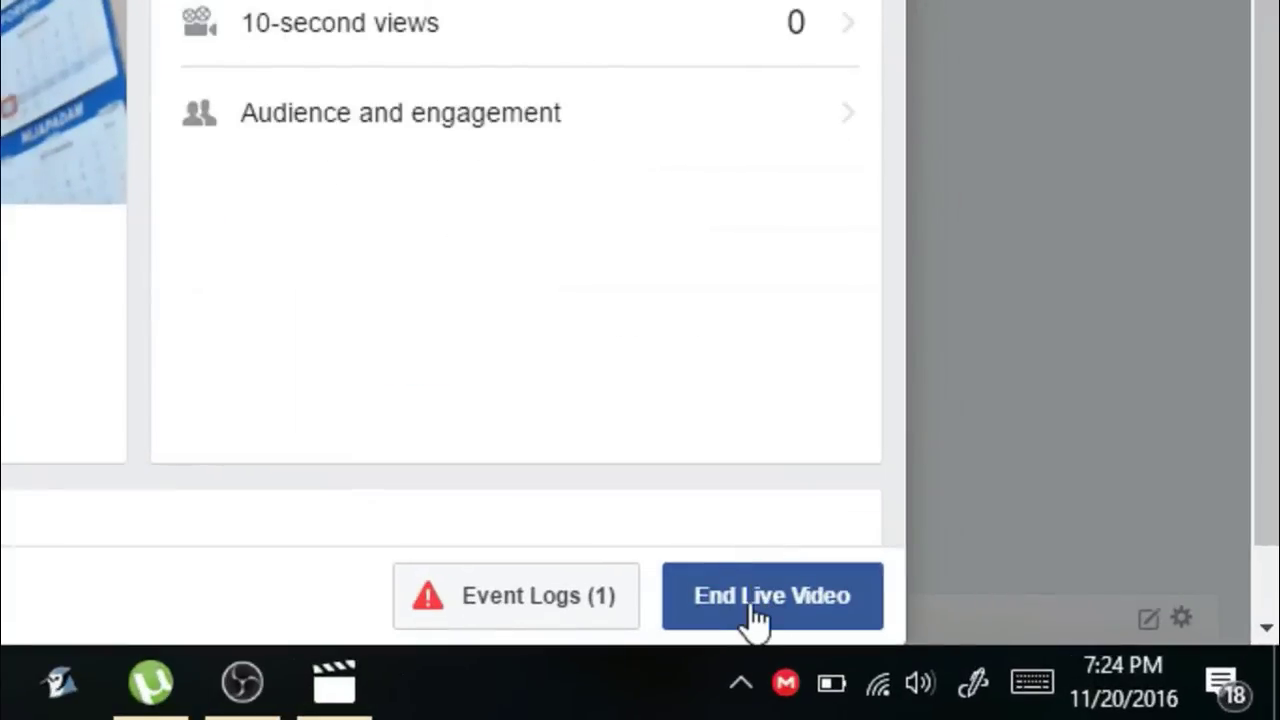
# Step: End the live 'Hey There!' broadcast from Video details and confirm ending it
pyautogui.click(930, 645)
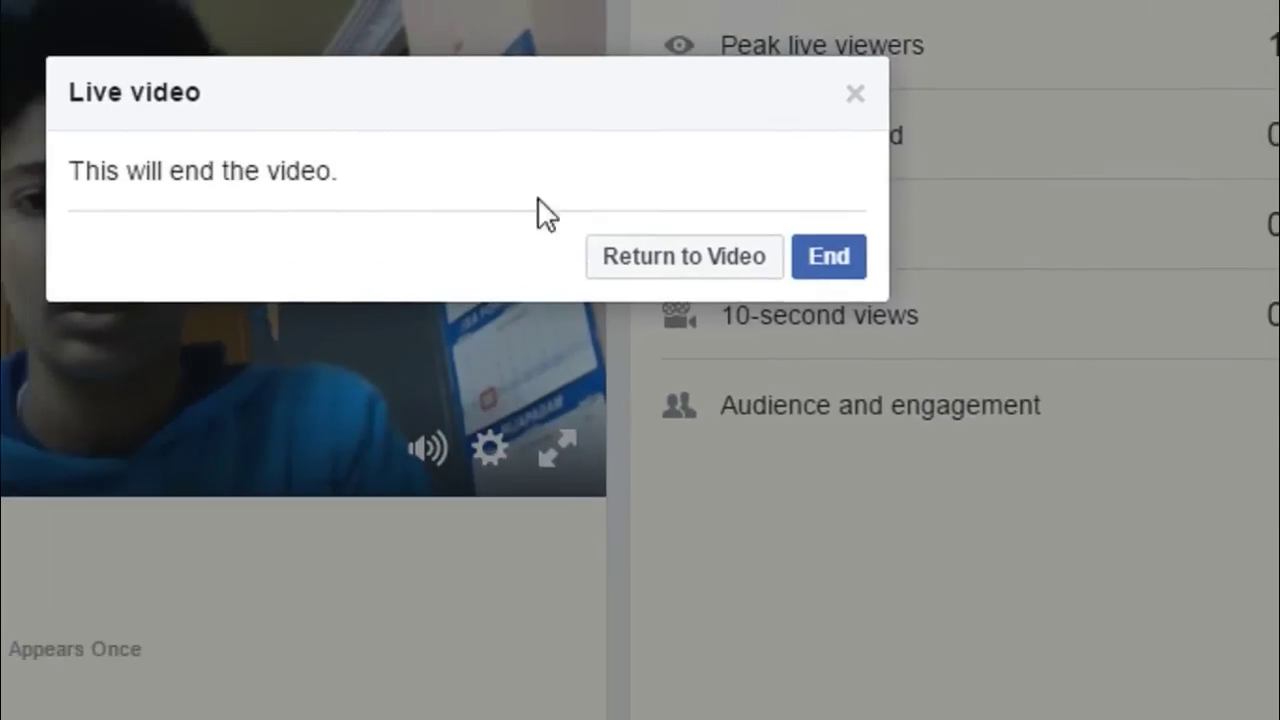
pyautogui.click(848, 266)
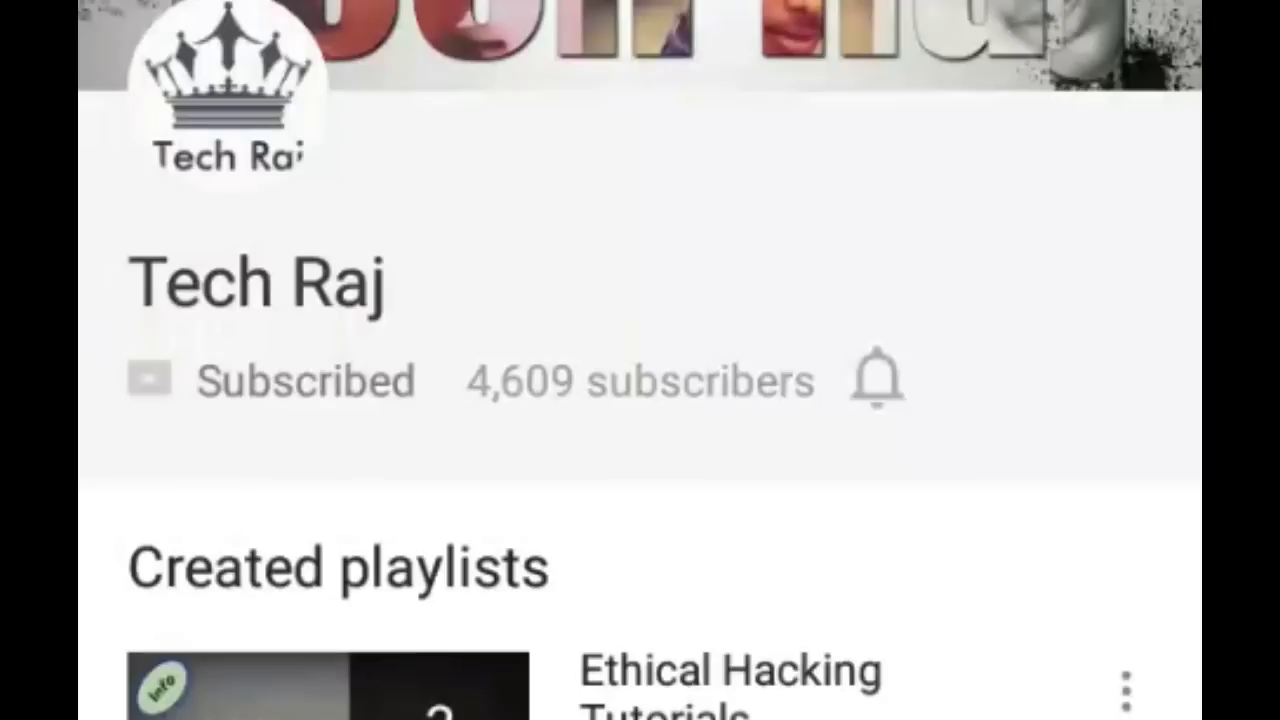
# Step: Turn on notifications for the subscribed Tech Raj channel with the bell
pyautogui.click(877, 378)
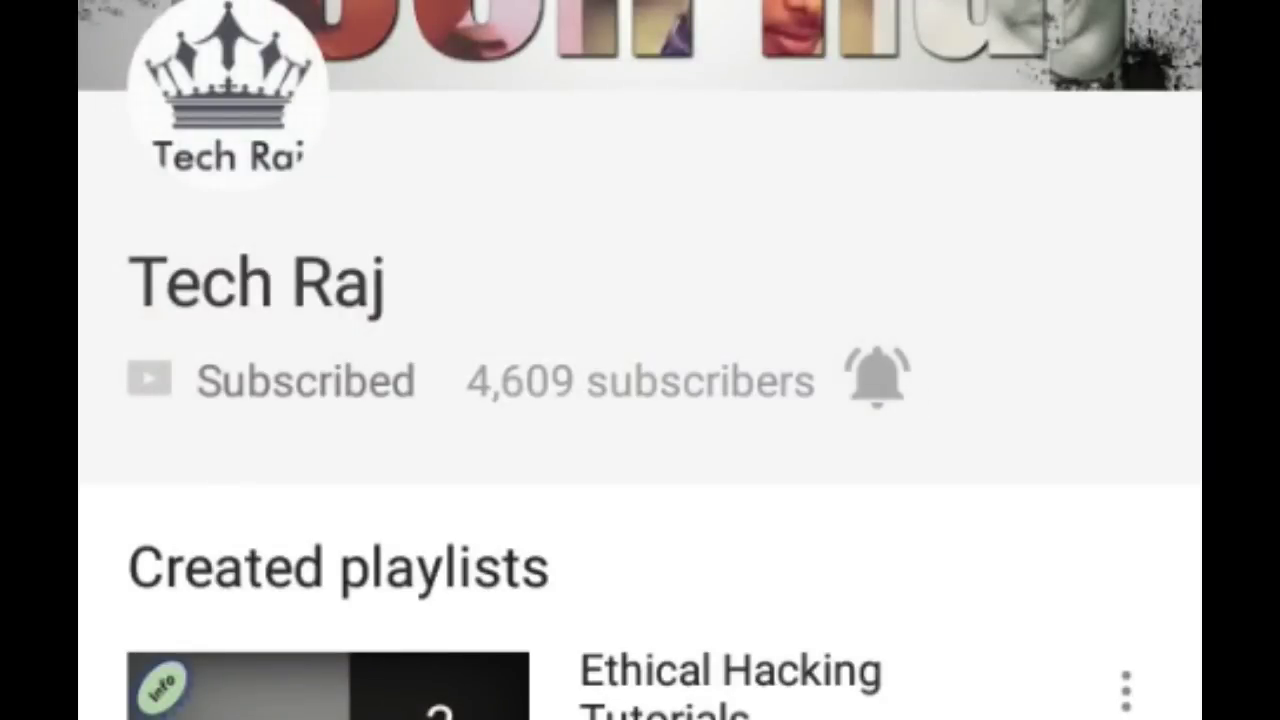